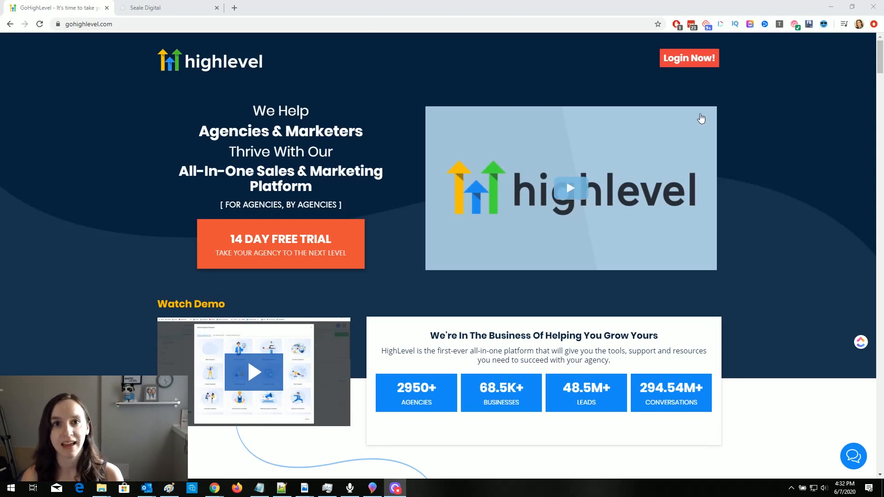
# - Check the GoHighLevel homepage's web address and scroll down through the page
pyautogui.click(161, 25)
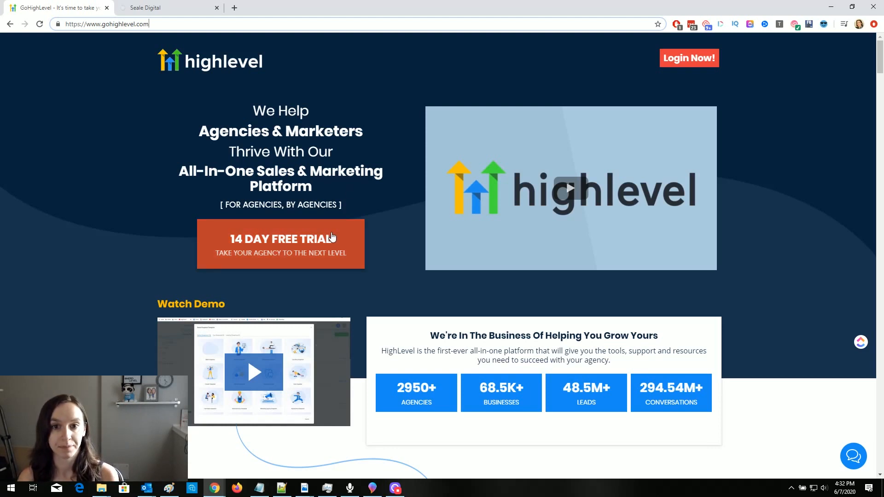
pyautogui.scroll(-10, 333, 237)
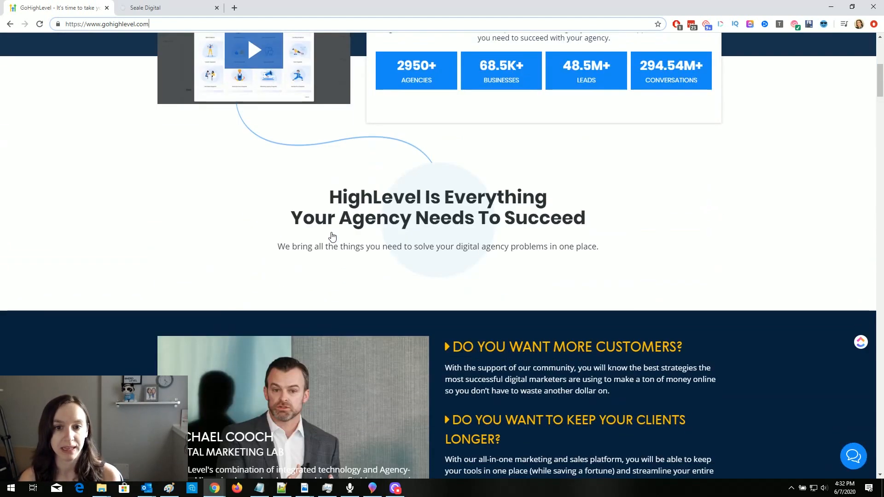
pyautogui.scroll(-2, 460, 248)
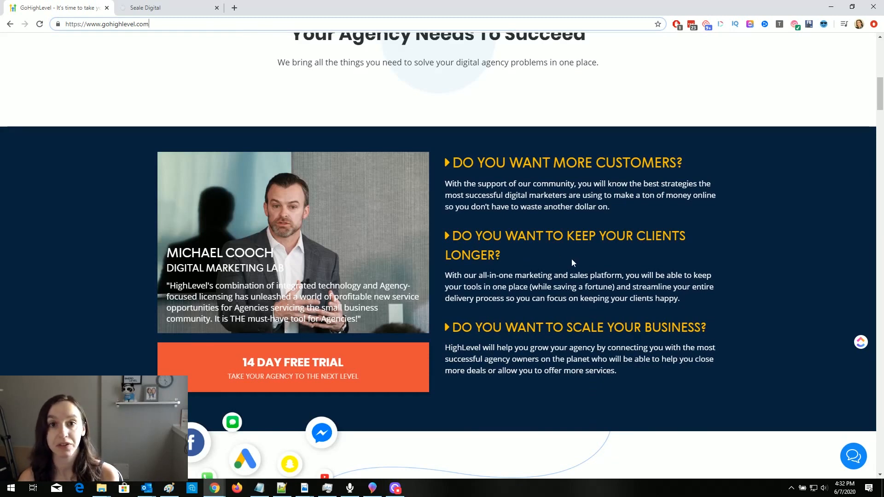
pyautogui.scroll(-1, 571, 259)
pyautogui.scroll(-3, 572, 260)
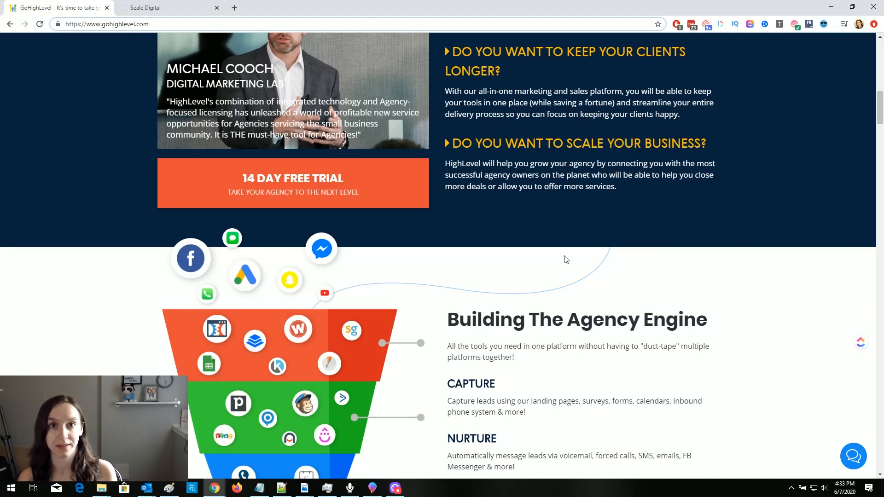
pyautogui.scroll(-2, 566, 260)
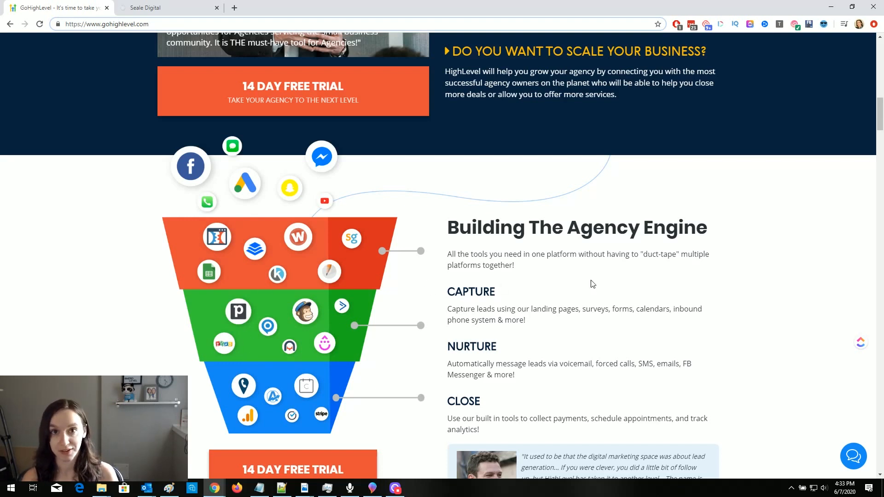
pyautogui.scroll(-3, 654, 345)
pyautogui.scroll(-10, 650, 344)
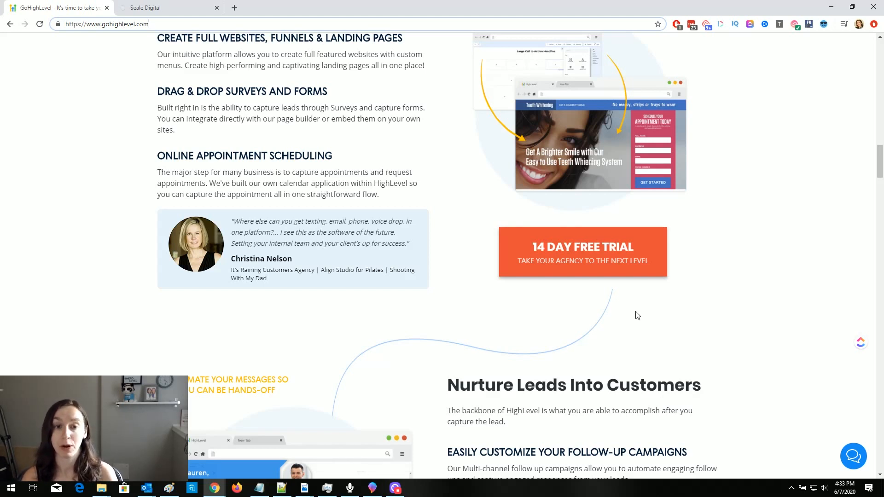
pyautogui.scroll(-7, 637, 316)
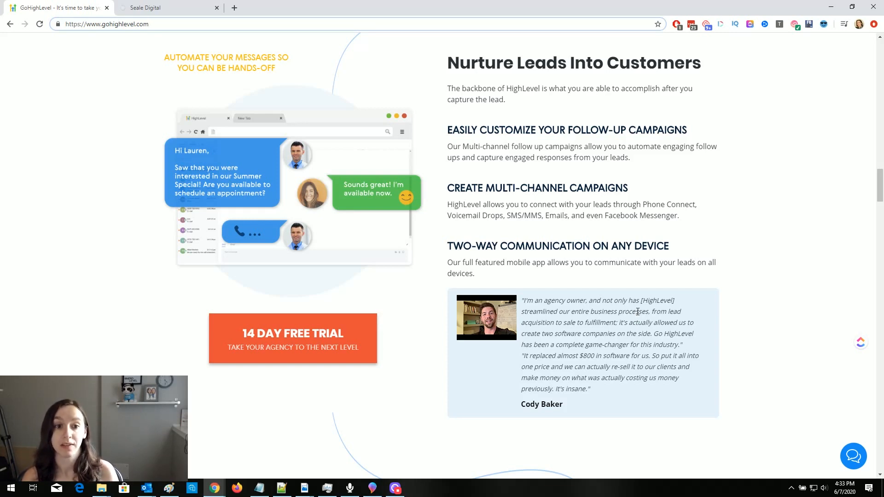
pyautogui.scroll(-5, 637, 315)
pyautogui.scroll(-3, 639, 314)
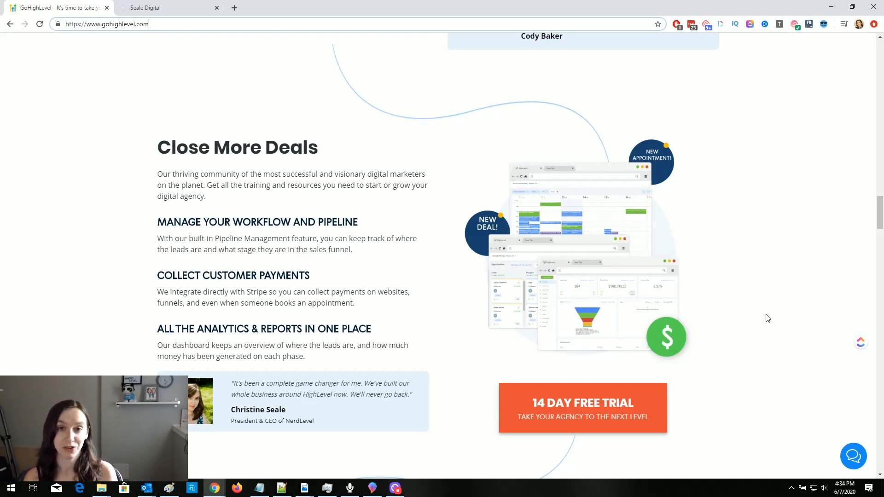
# - Start the 14-day free trial with company name 'test' and continue to Step 2
pyautogui.click(587, 414)
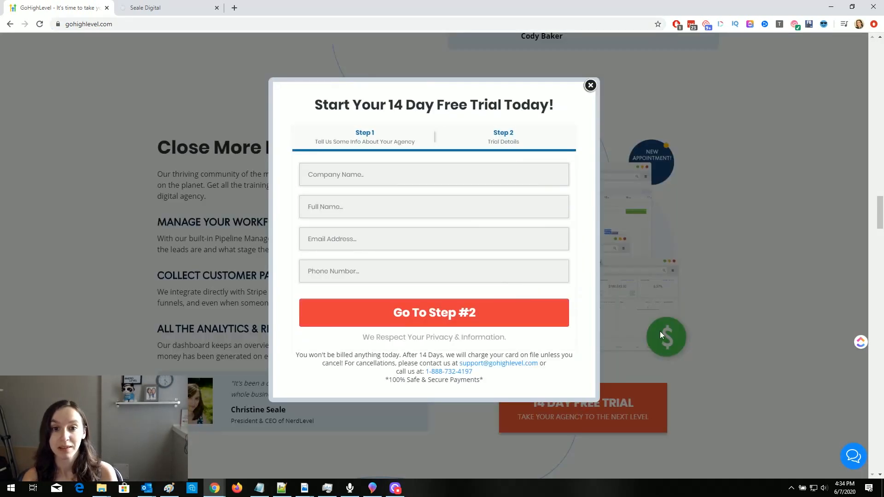
pyautogui.click(412, 171)
pyautogui.write('test')
pyautogui.click(428, 310)
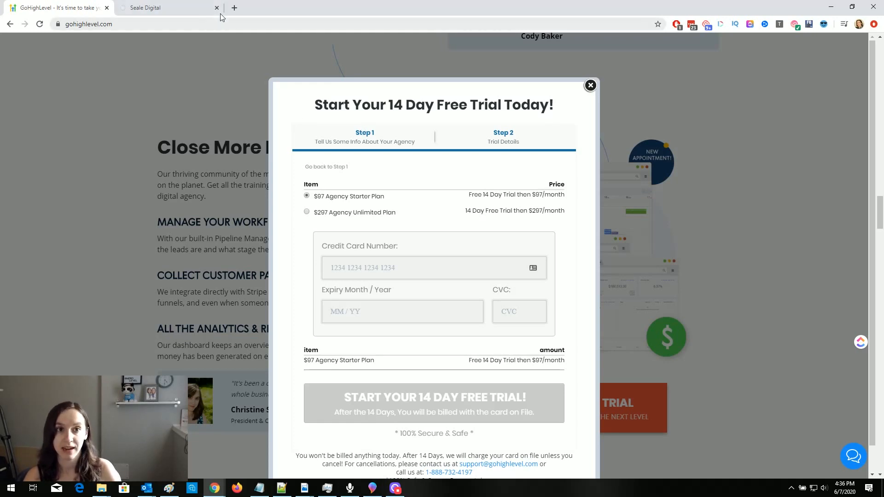
# - Load app.gohighlevel.com in a new browser tab
pyautogui.click(234, 9)
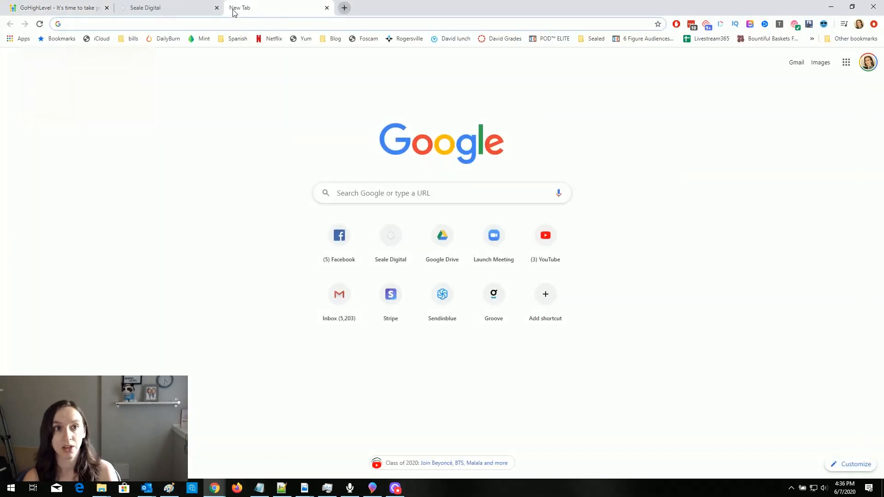
pyautogui.write('app.go')
pyautogui.press('Return')
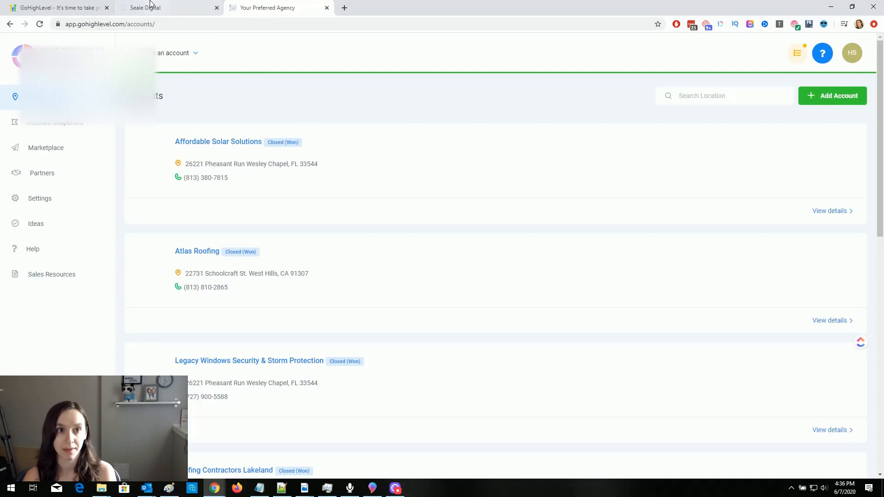
# - Return to the Seale Digital agency dashboard, inspect its sealedigital.com address, and open Settings
pyautogui.click(148, 7)
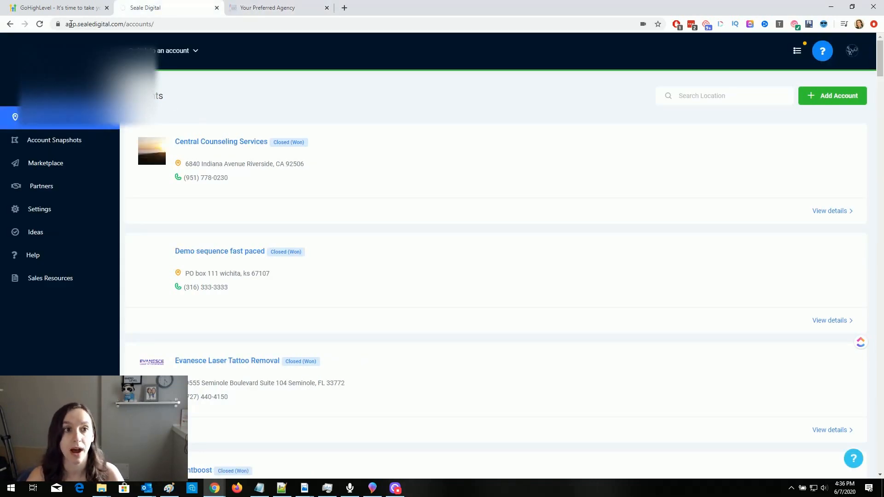
pyautogui.moveTo(67, 24); pyautogui.dragTo(146, 24)
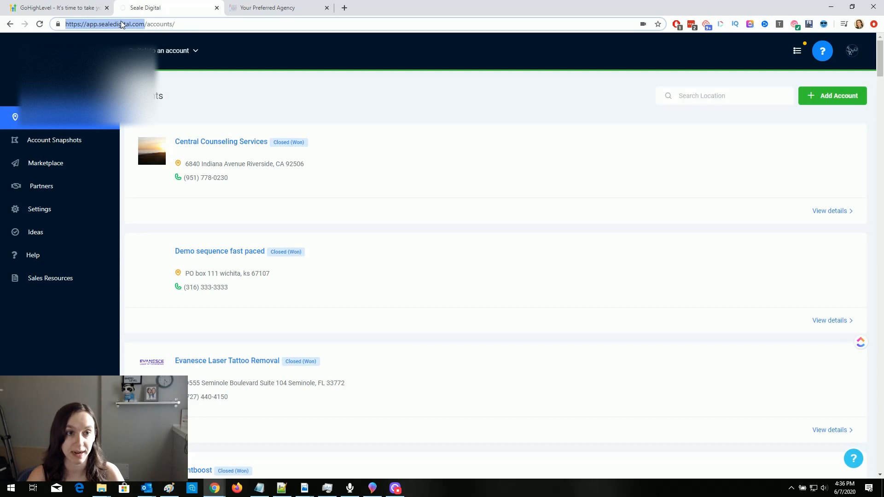
pyautogui.click(145, 24)
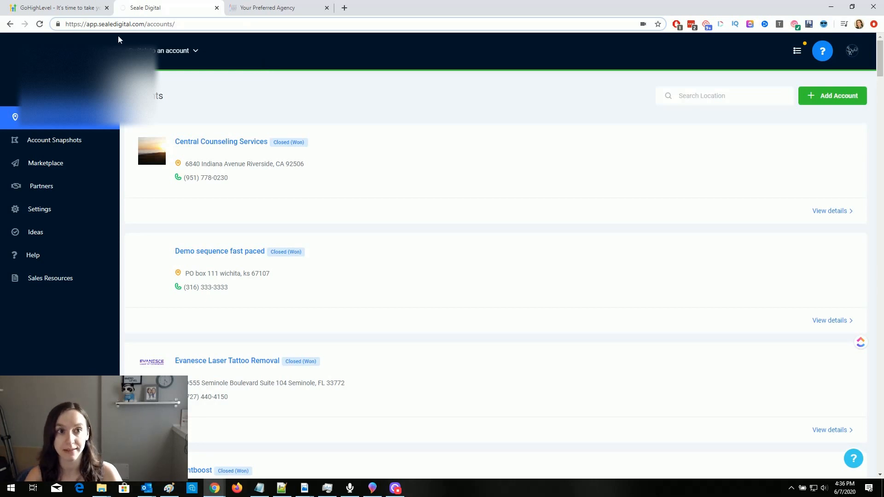
pyautogui.moveTo(145, 24); pyautogui.dragTo(66, 28)
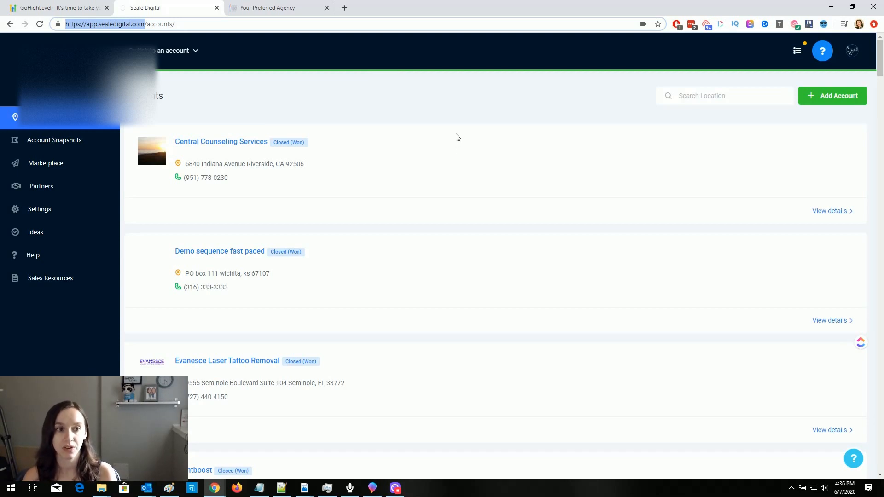
pyautogui.click(45, 212)
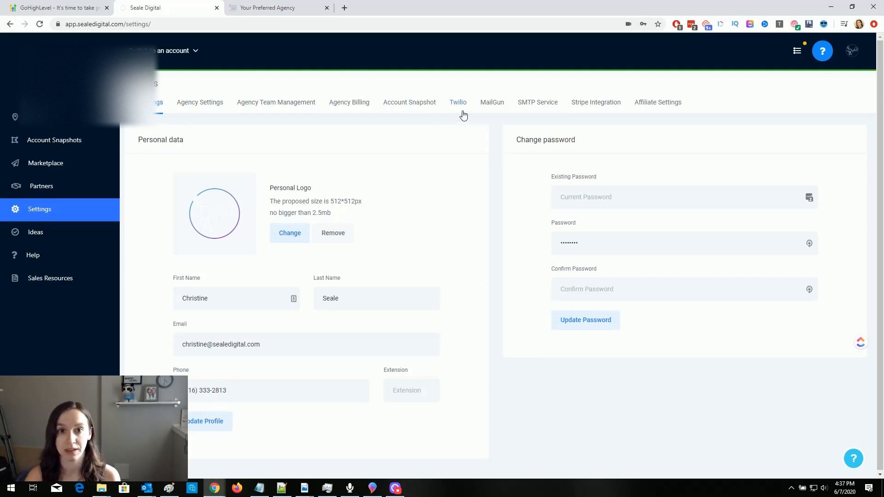
# - Browse the Twilio and MailGun settings, ending on SMTP Service with Mailgun and Sendinblue providers
pyautogui.click(530, 102)
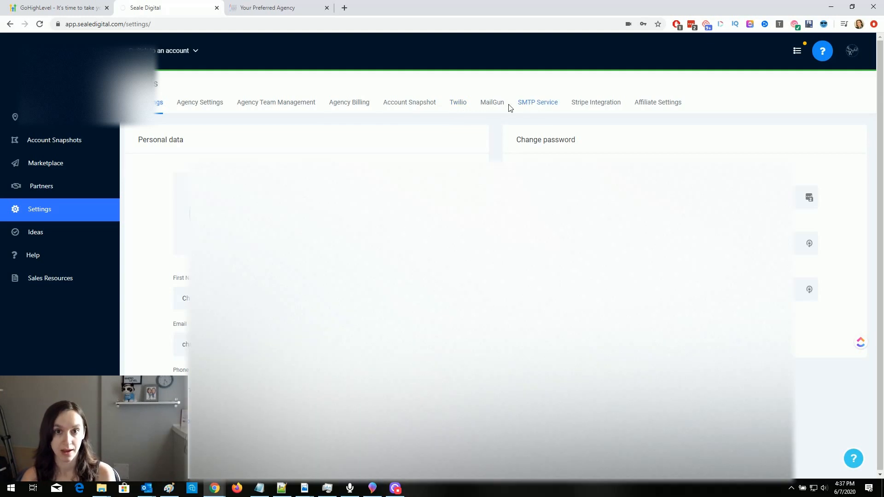
pyautogui.click(461, 107)
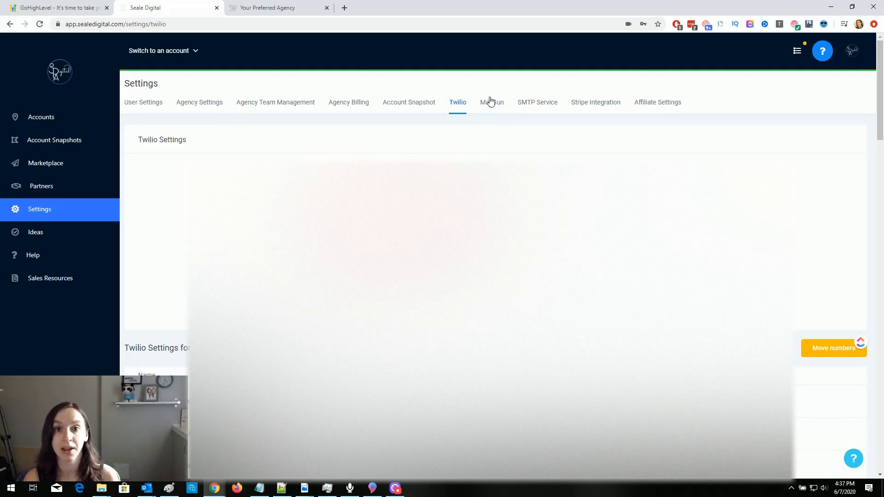
pyautogui.click(493, 105)
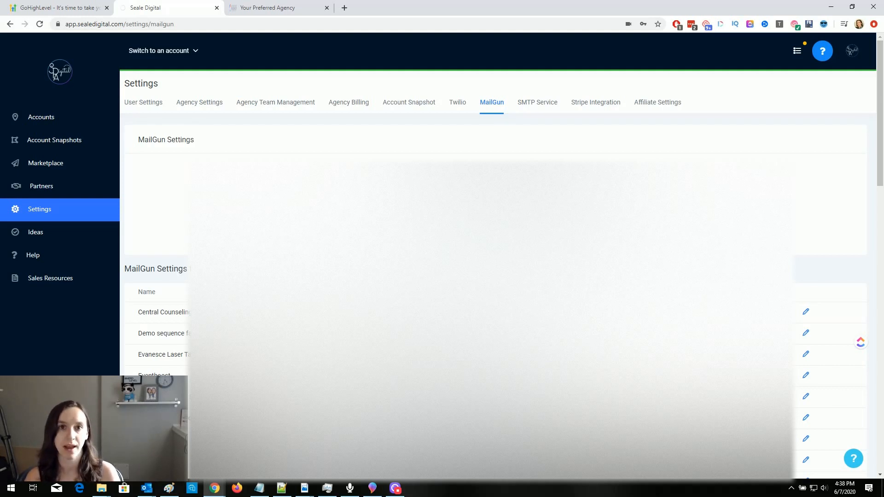
pyautogui.click(540, 106)
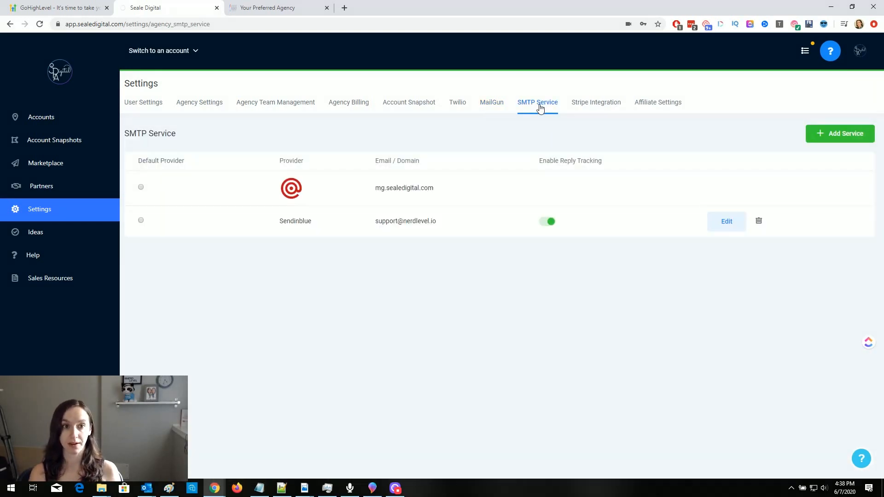
pyautogui.click(838, 133)
pyautogui.click(399, 121)
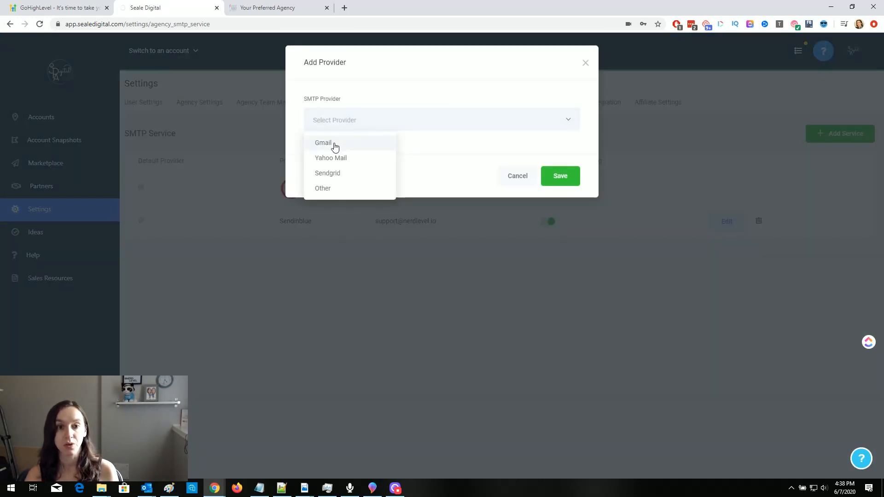
pyautogui.click(341, 190)
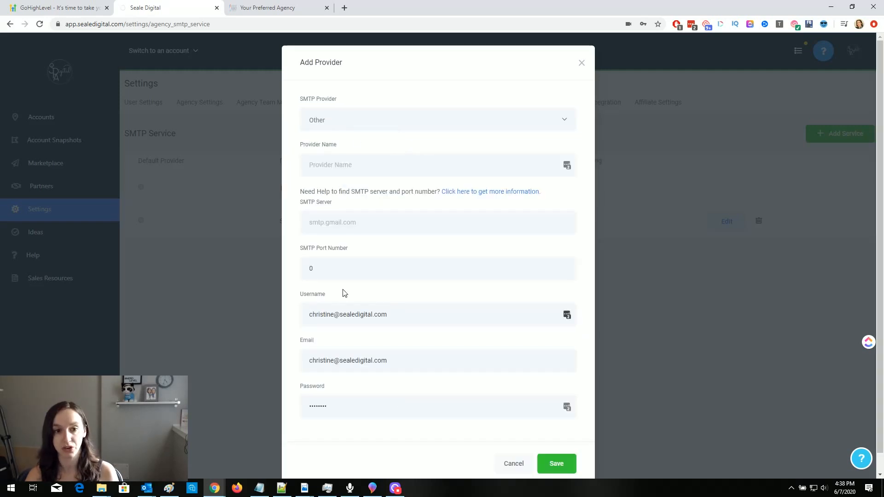
pyautogui.click(582, 64)
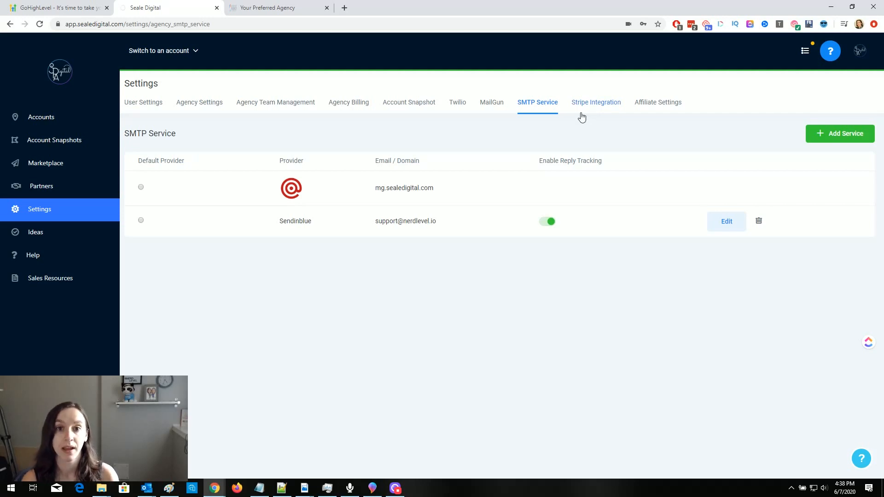
# - Revisit the Twilio, MailGun and SMTP tabs, then view the 40% affiliate referral links
pyautogui.click(465, 107)
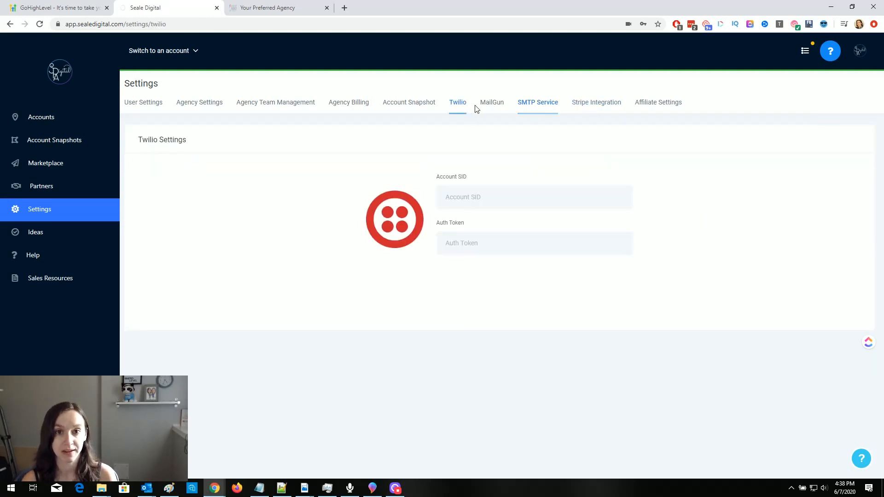
pyautogui.click(492, 106)
pyautogui.click(528, 111)
pyautogui.click(488, 109)
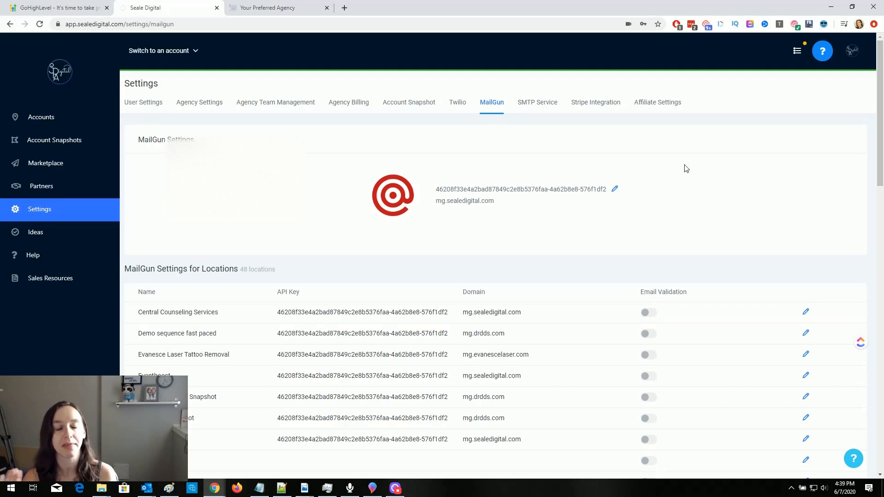
pyautogui.click(658, 103)
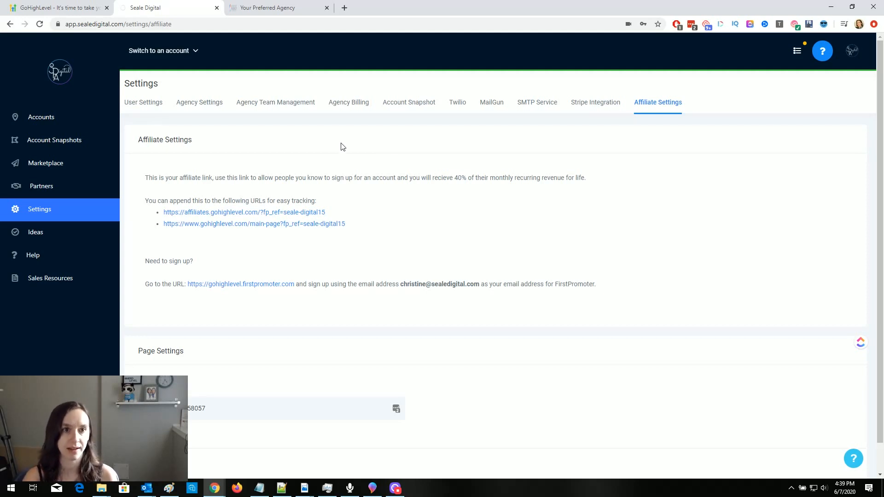
# - Open the Accounts list showing client accounts like Evanesce Laser Tattoo Removal
pyautogui.click(73, 115)
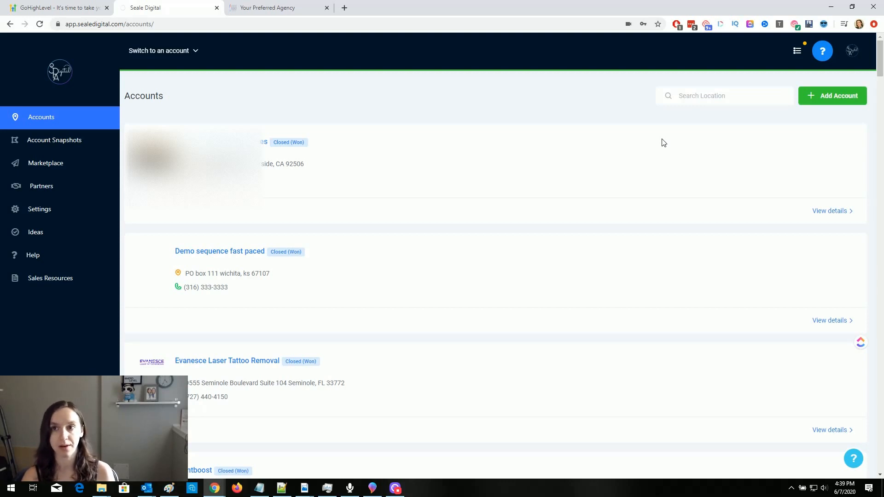
# - Start a new client account, browse the Vertical Snapshots, and pick Blank Snapshot
pyautogui.click(840, 94)
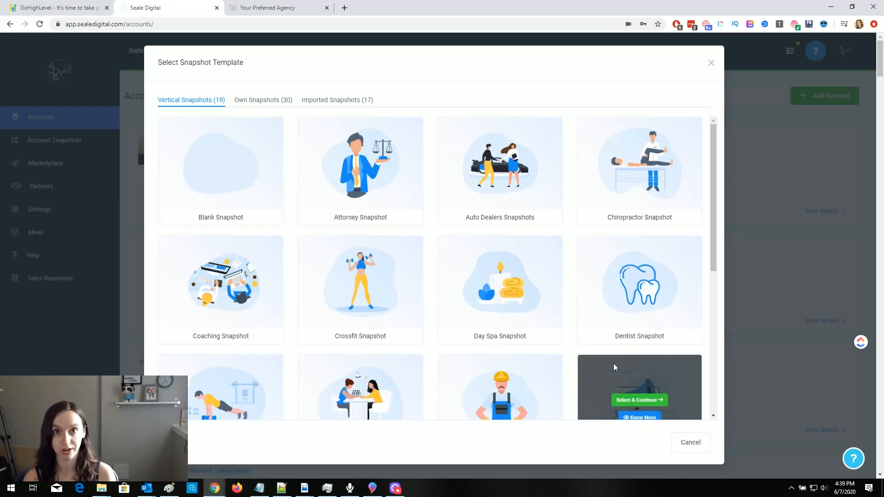
pyautogui.scroll(-2, 569, 223)
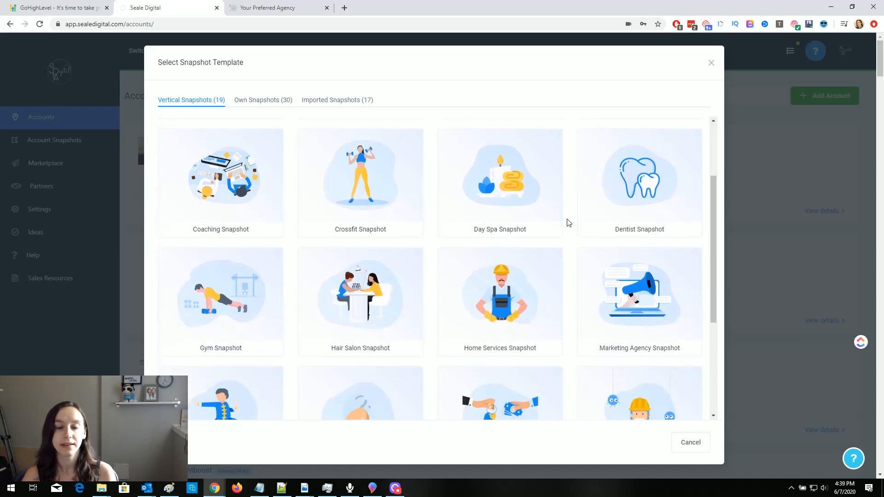
pyautogui.scroll(-4, 569, 223)
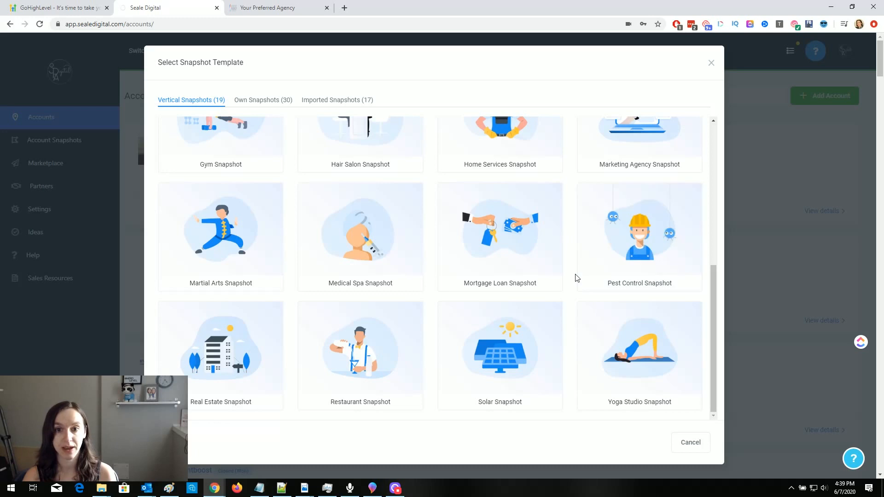
pyautogui.scroll(1, 575, 282)
pyautogui.scroll(5, 575, 282)
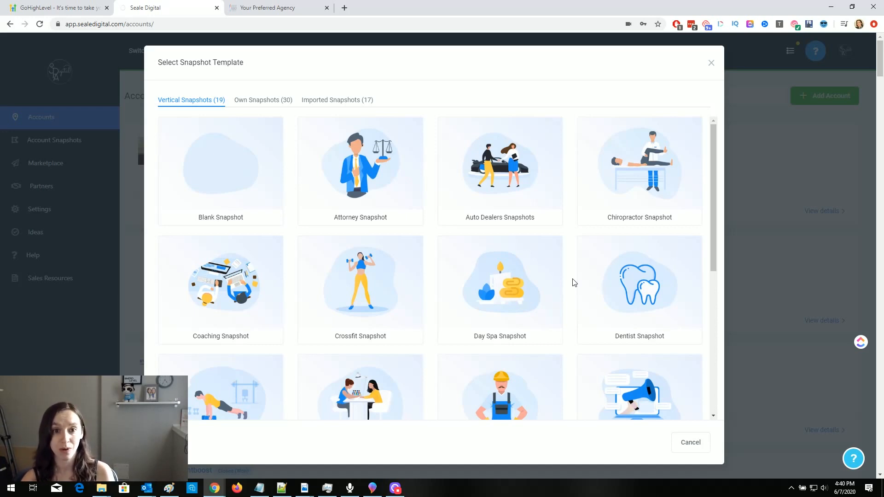
pyautogui.click(223, 179)
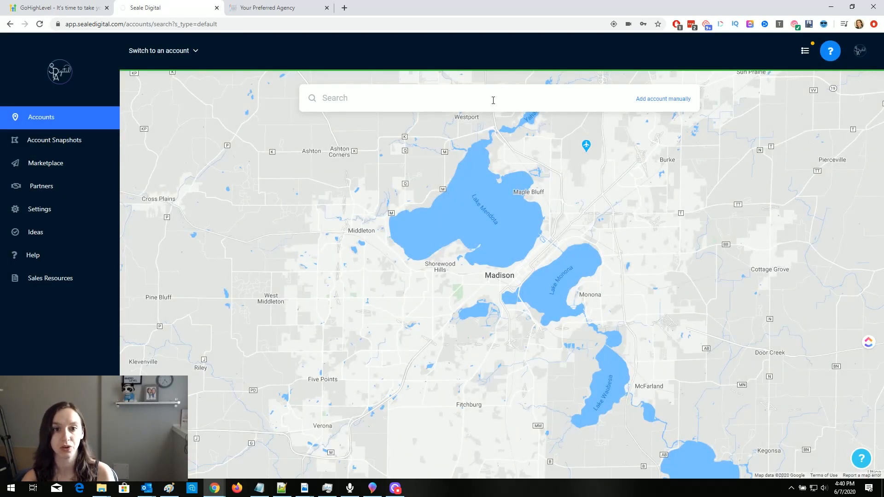
# - Search the map for quiktrip and review the ten Kwik Trip results near Madison, WI
pyautogui.write('quik')
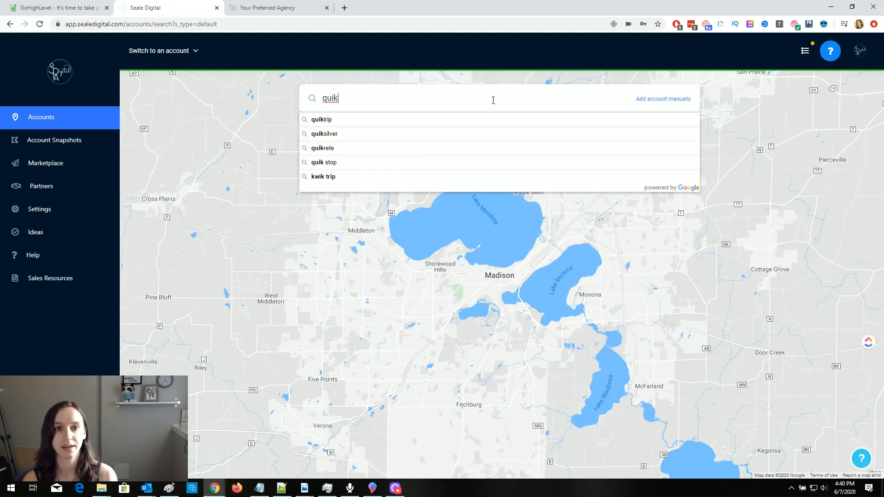
pyautogui.click(492, 119)
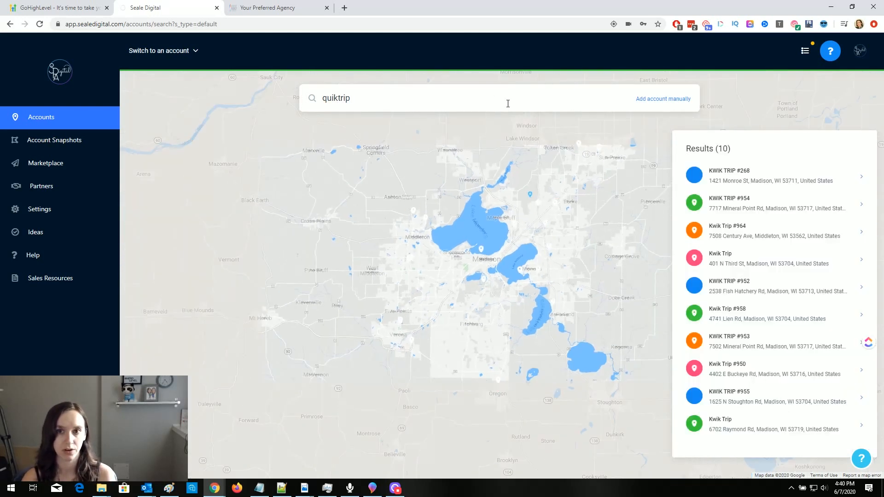
pyautogui.click(508, 103)
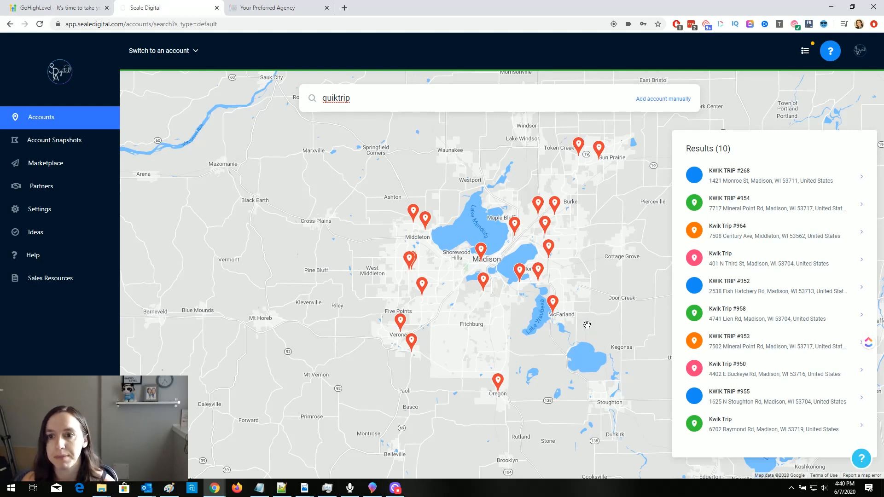
pyautogui.click(549, 249)
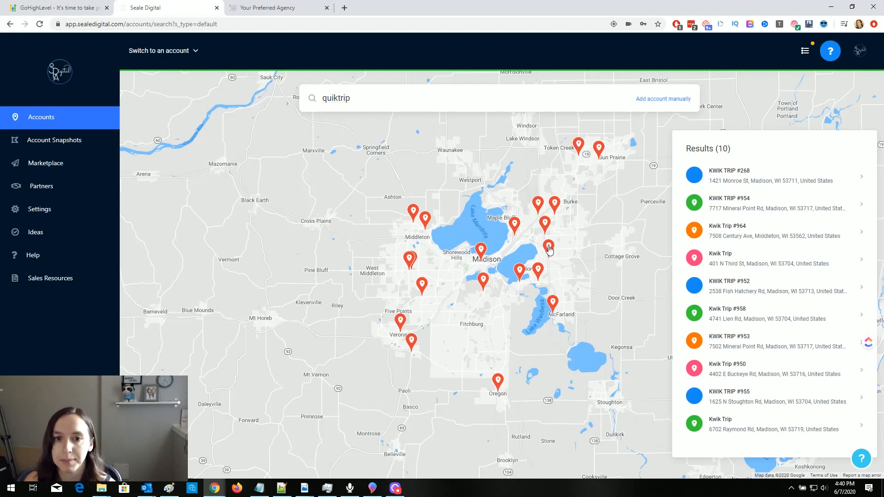
# - Add the Kwik Trip on 401 North Third Street as an account with state Wisconsin
pyautogui.click(774, 264)
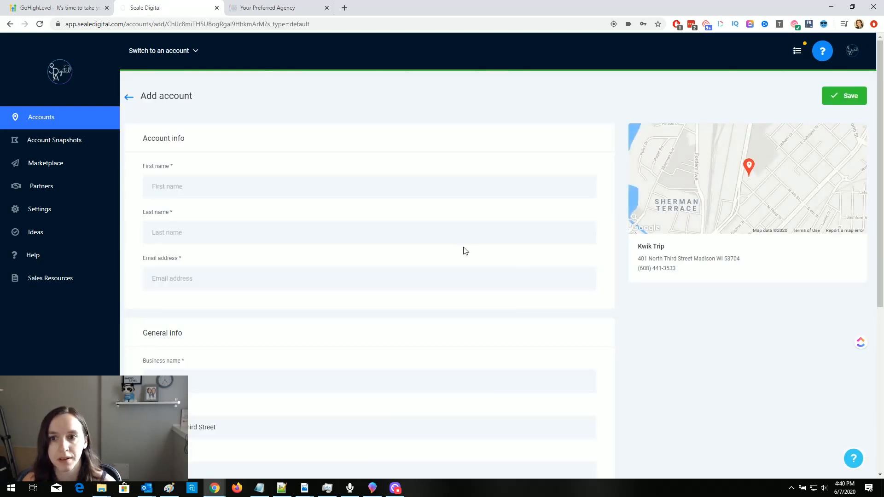
pyautogui.moveTo(638, 259); pyautogui.dragTo(744, 261)
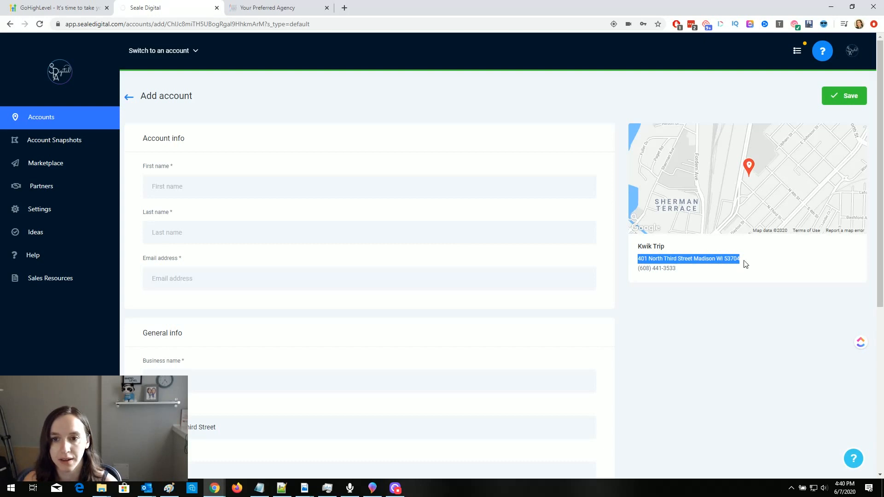
pyautogui.scroll(-5, 699, 322)
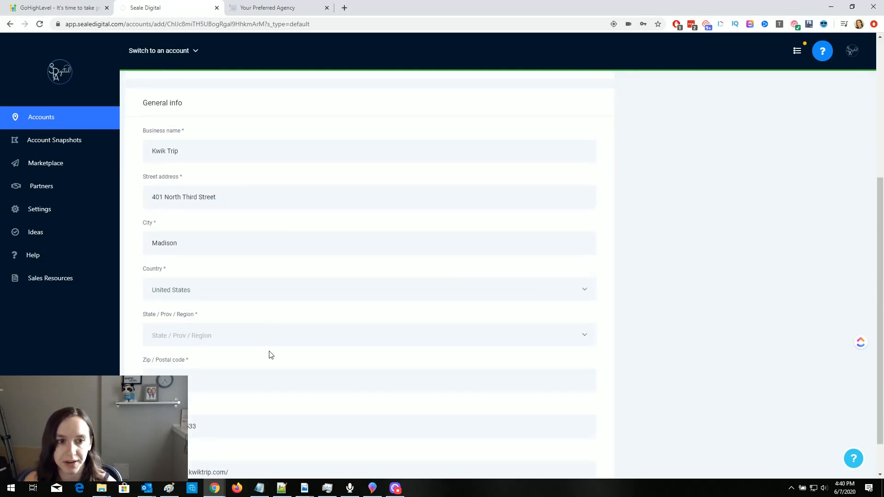
pyautogui.click(207, 332)
pyautogui.moveTo(237, 111); pyautogui.dragTo(235, 253)
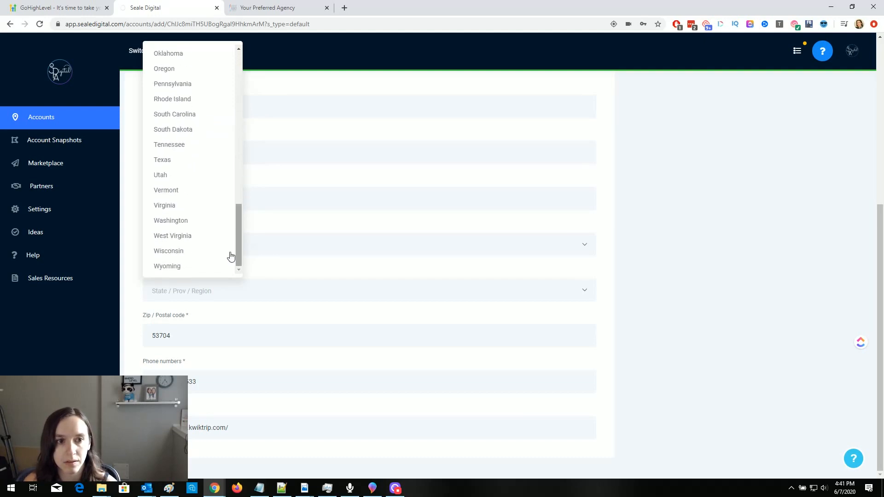
pyautogui.click(217, 251)
pyautogui.scroll(5, 617, 360)
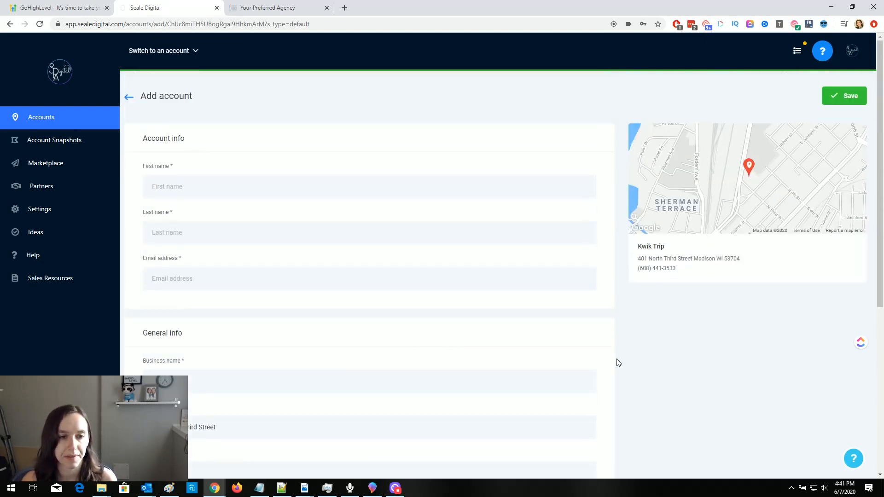
# - Fill in the test contact's name and e-mail address, then save the Kwik Trip account
pyautogui.click(263, 179)
pyautogui.write('y')
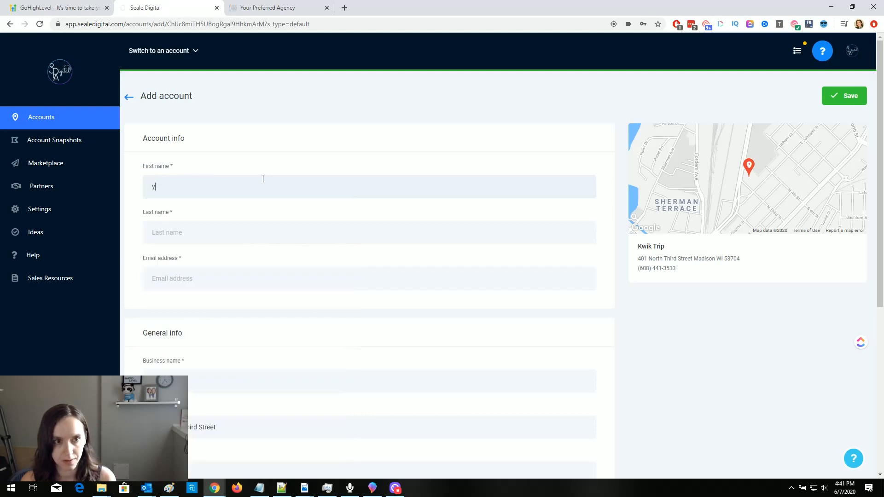
pyautogui.press('BackSpace')
pyautogui.write('testyMcTesterton')
pyautogui.press('Tab')
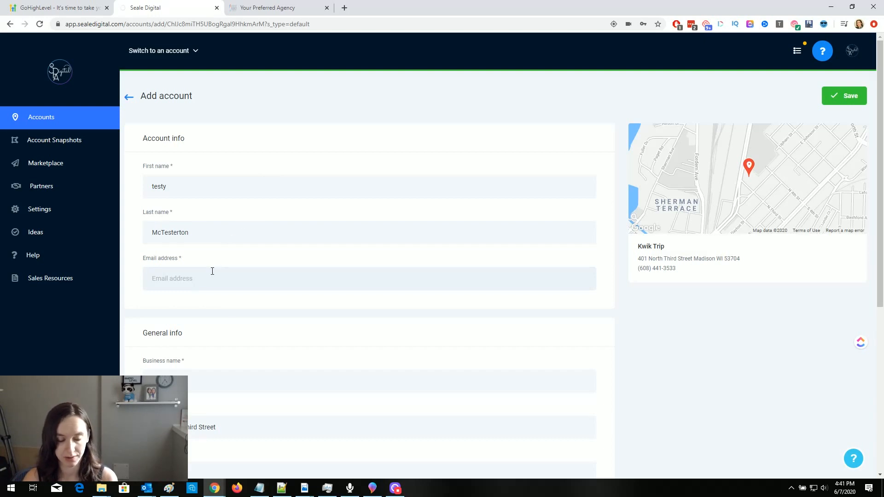
pyautogui.write('test@tes.com')
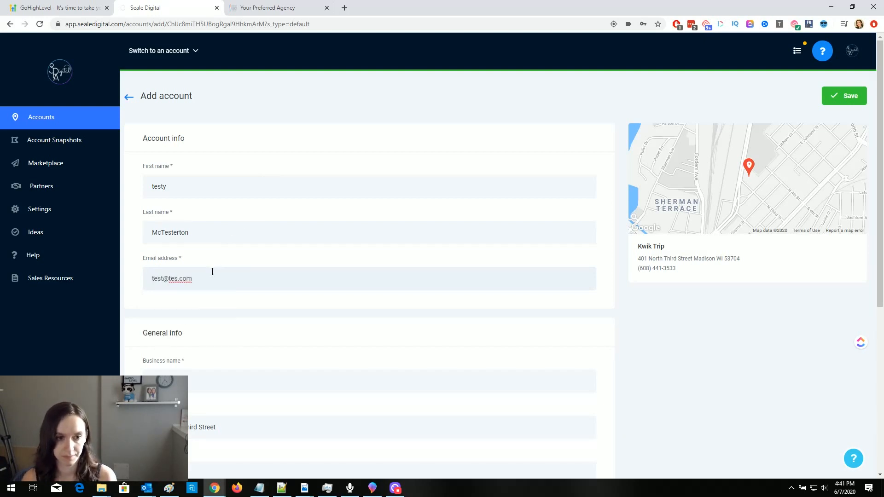
pyautogui.scroll(-5, 212, 272)
pyautogui.scroll(-1, 246, 275)
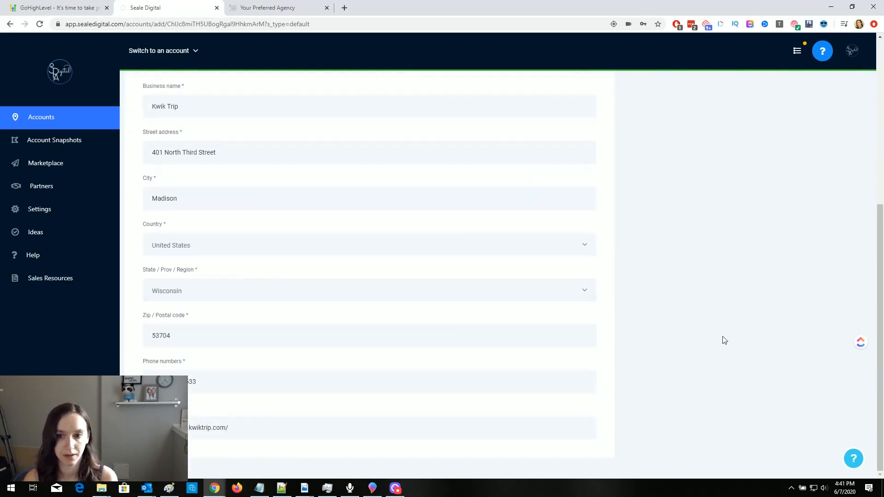
pyautogui.scroll(6, 740, 289)
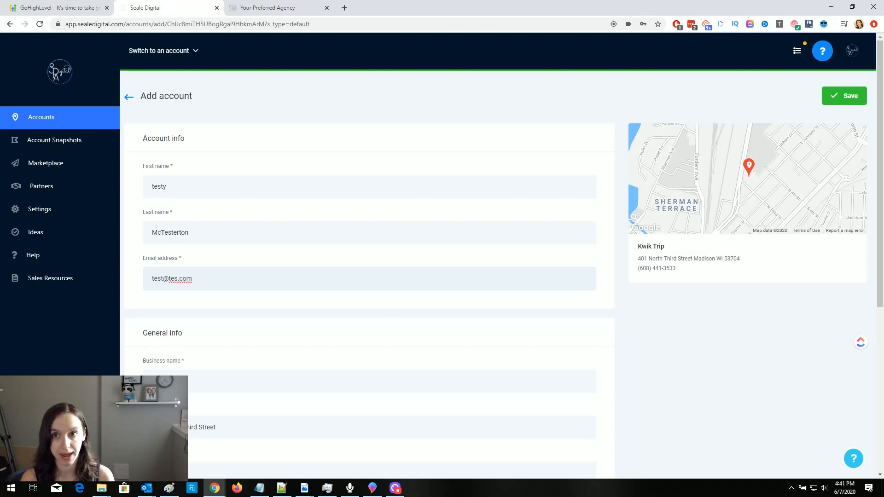
pyautogui.click(846, 102)
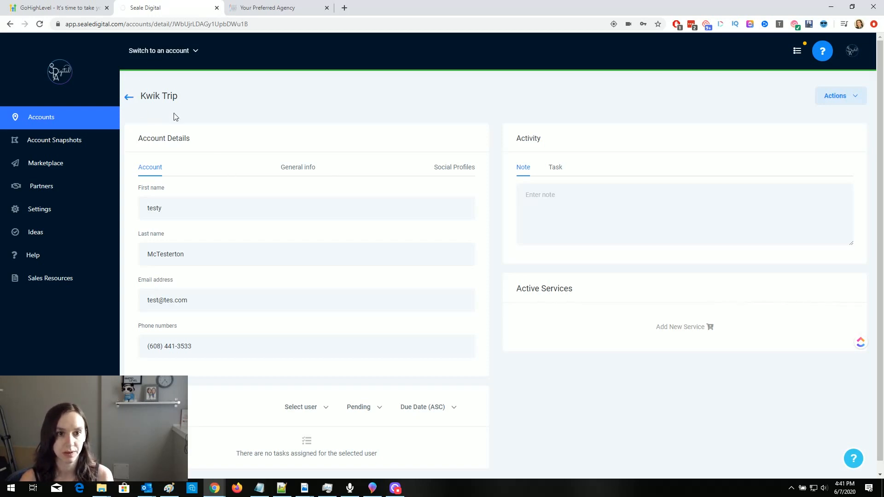
# - Look over the account's General info and Social Profiles, and the activity panel's task and note forms
pyautogui.click(310, 172)
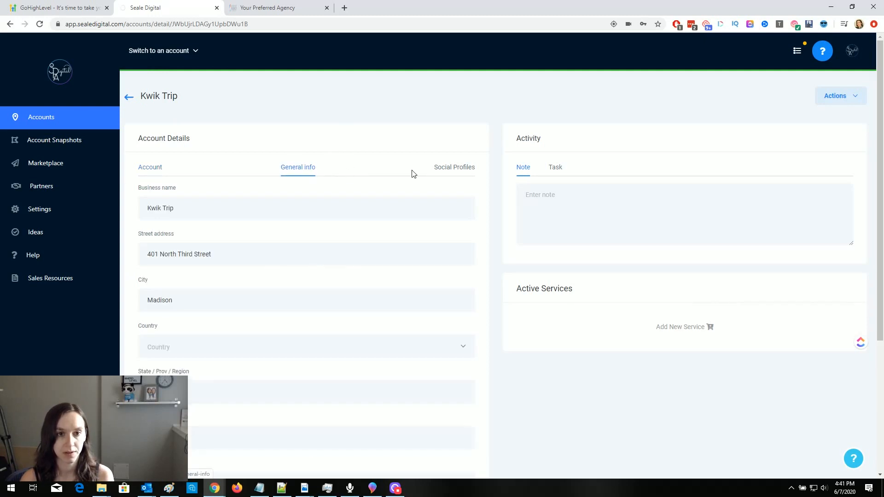
pyautogui.click(442, 173)
pyautogui.click(554, 174)
pyautogui.click(522, 173)
# - Open Load Snapshot, browse the snapshot list, dismiss it without loading, and return to Accounts
pyautogui.click(839, 95)
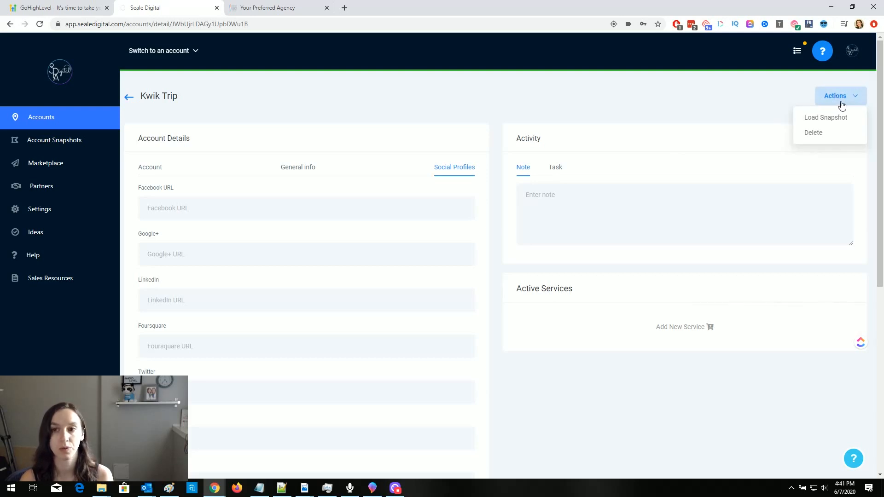
pyautogui.click(839, 119)
pyautogui.click(481, 116)
pyautogui.click(485, 115)
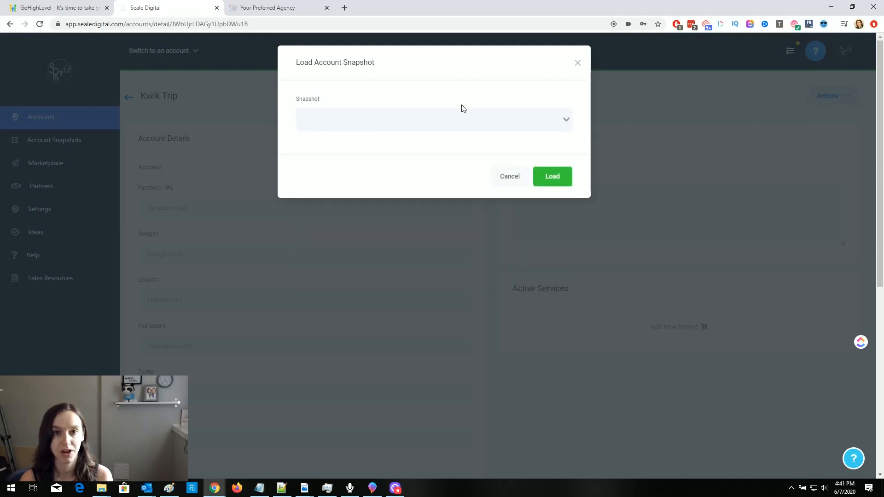
pyautogui.click(406, 113)
pyautogui.click(405, 112)
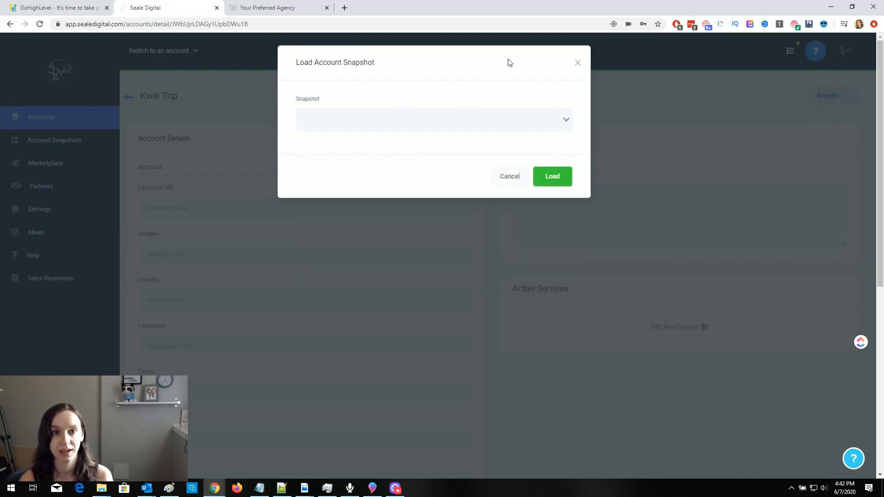
pyautogui.click(578, 63)
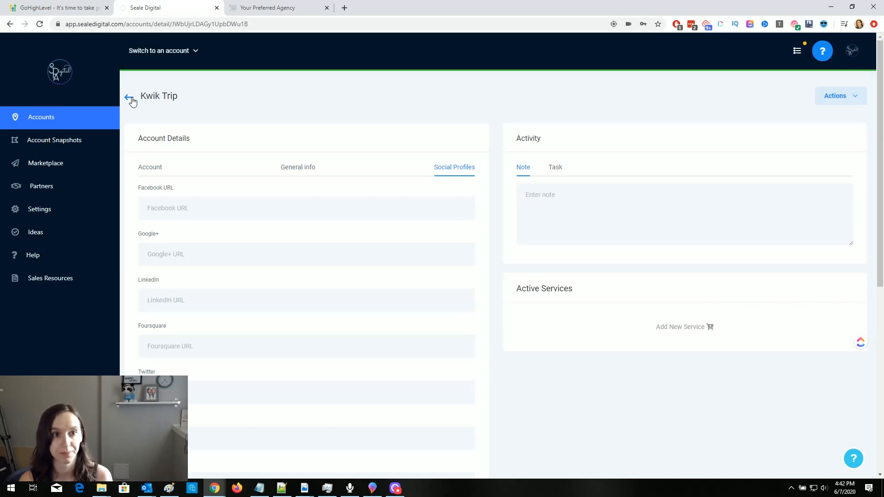
pyautogui.click(129, 99)
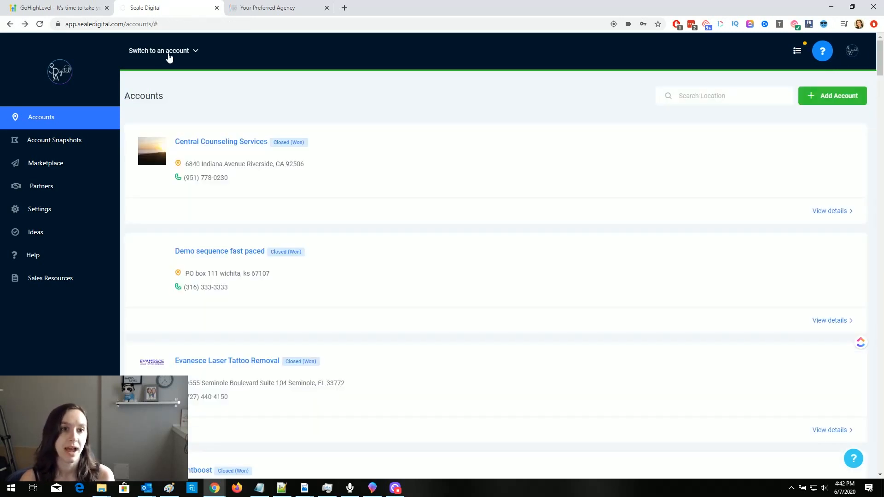
# - Switch into the Kwik Trip – Madison, WI account from the account switcher
pyautogui.click(169, 54)
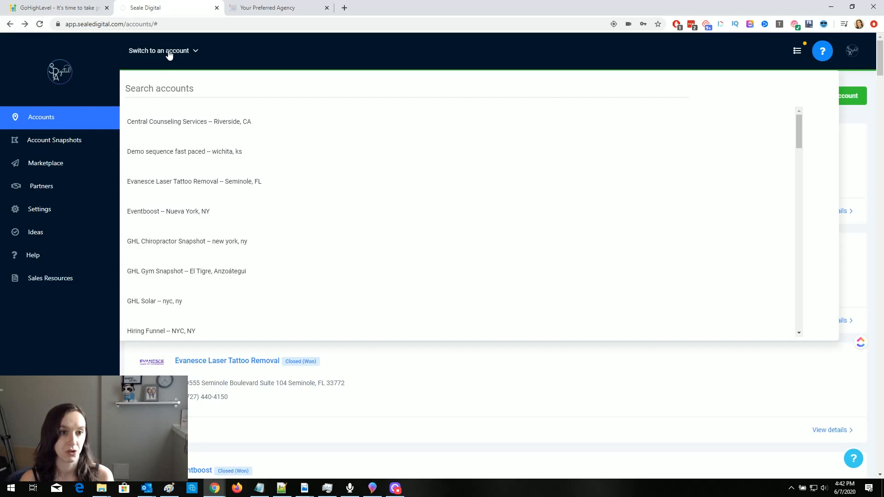
pyautogui.scroll(-5, 237, 190)
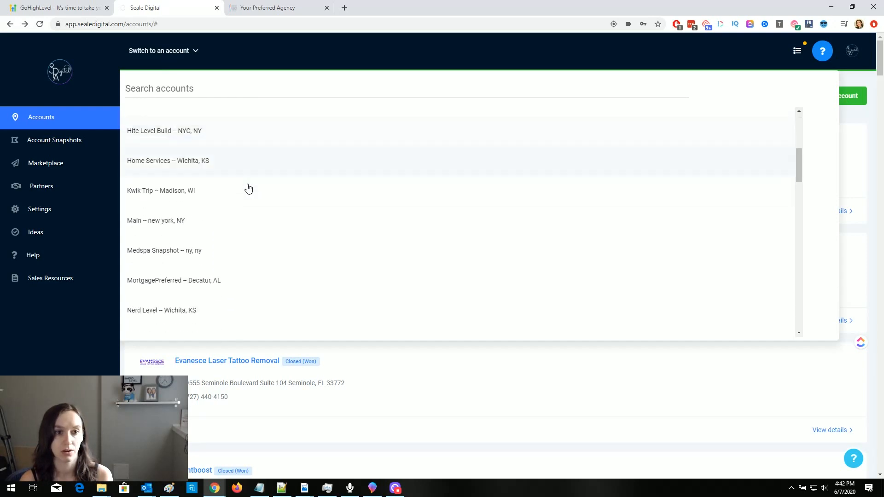
pyautogui.click(204, 193)
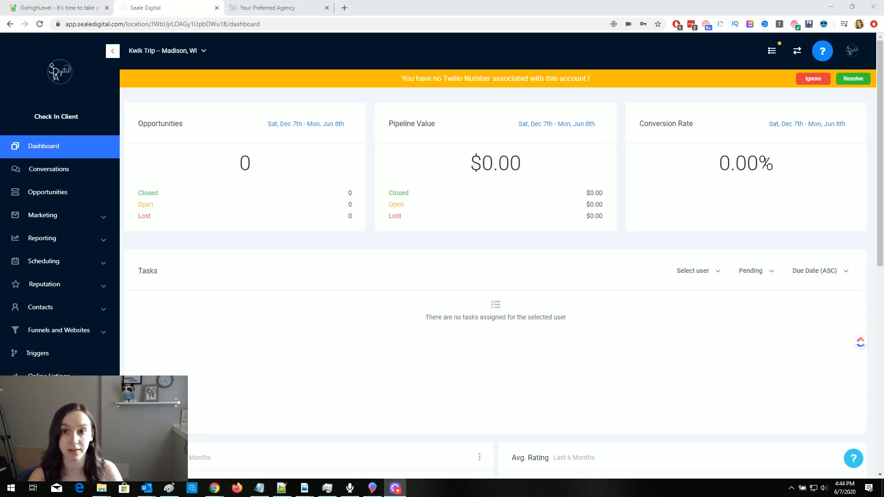
# - Review the dashboard's conversion figures and cards, then close the extra Your Preferred Agency tab
pyautogui.moveTo(775, 163); pyautogui.dragTo(713, 164)
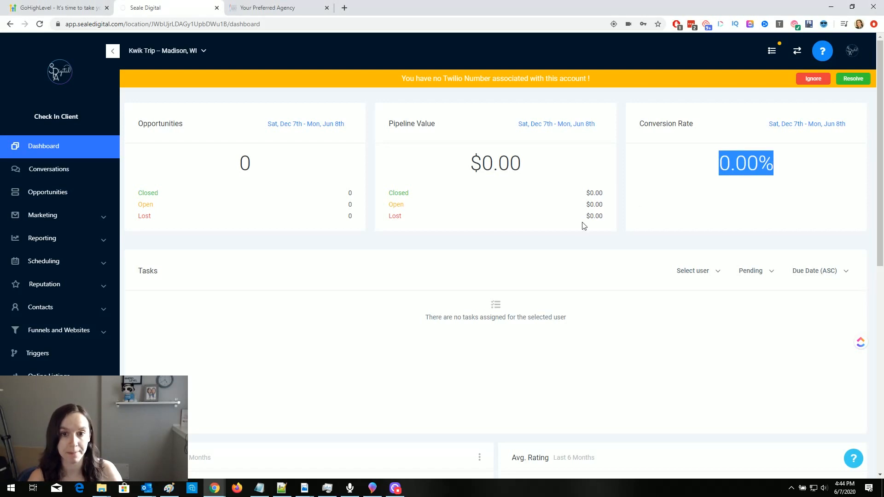
pyautogui.click(739, 182)
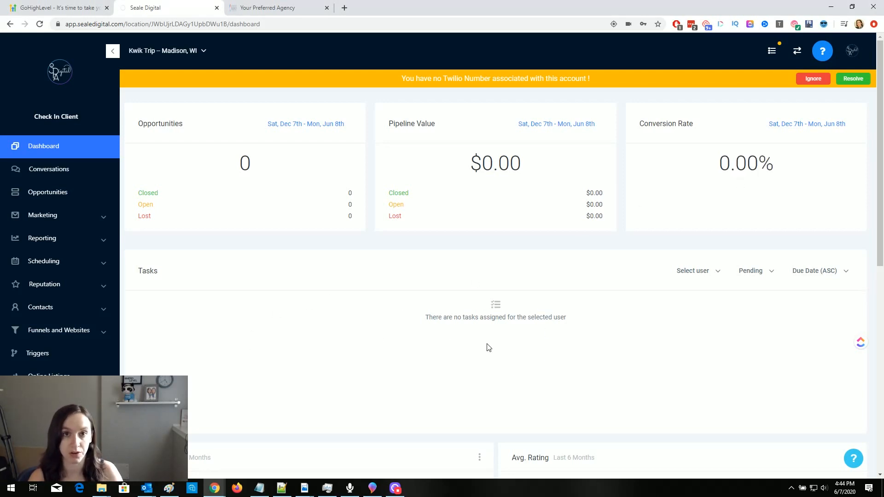
pyautogui.scroll(-5, 486, 343)
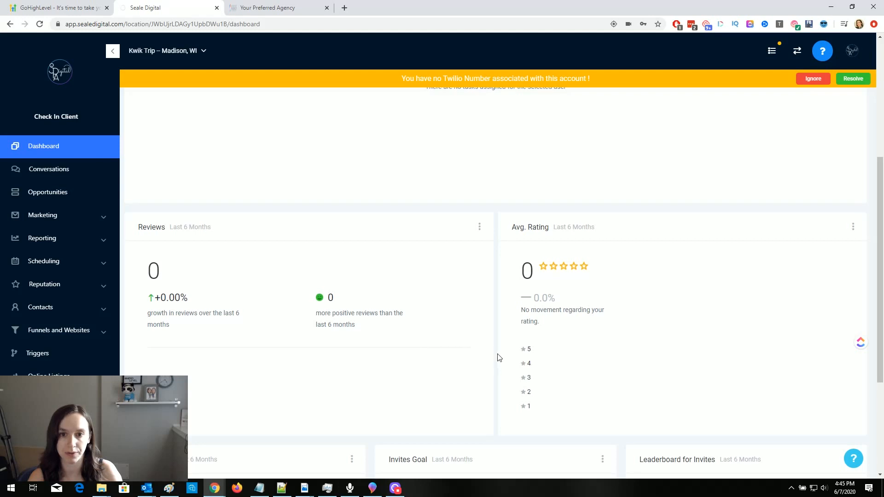
pyautogui.scroll(-4, 497, 360)
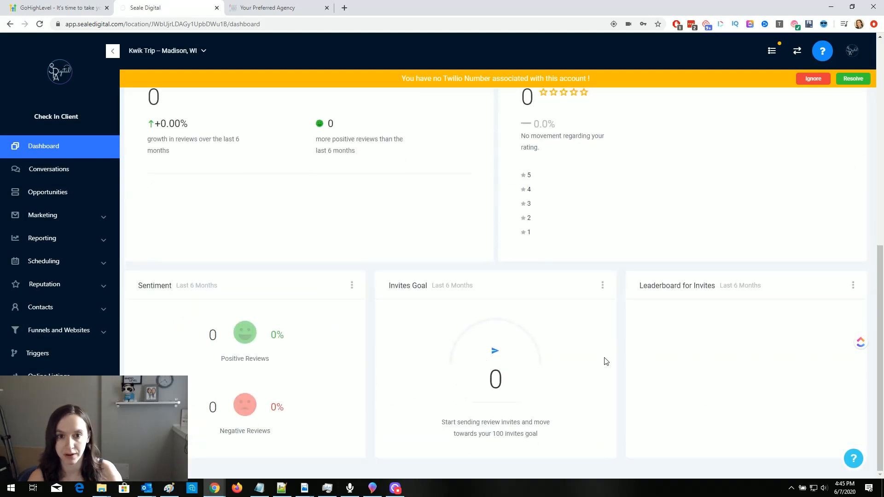
pyautogui.scroll(9, 596, 373)
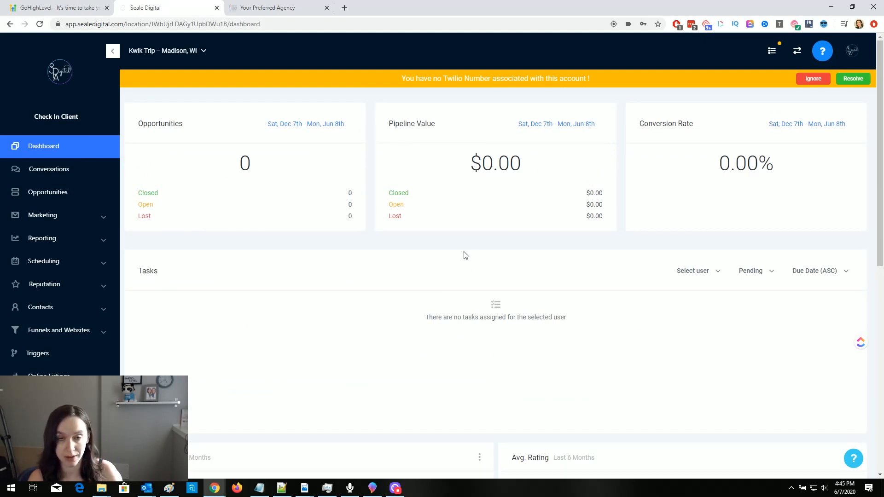
pyautogui.click(327, 9)
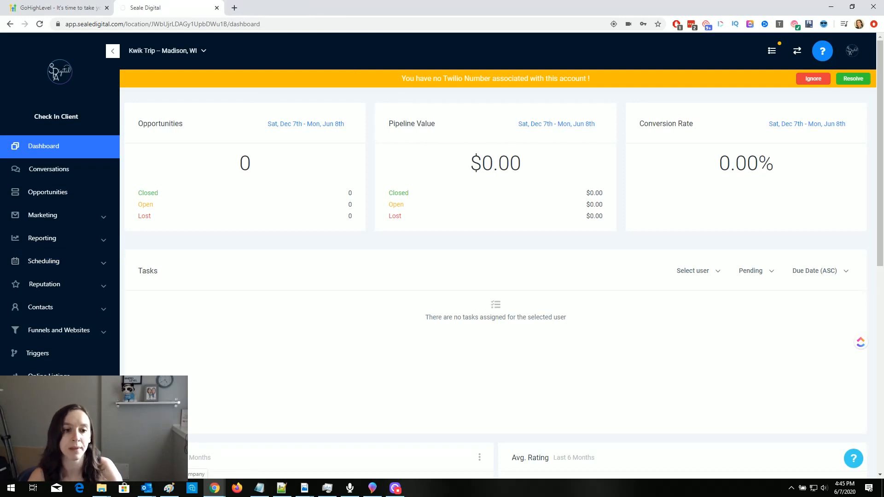
# - View all conversations in the inbox, then open the Kwik Trip location's Company settings
pyautogui.click(57, 175)
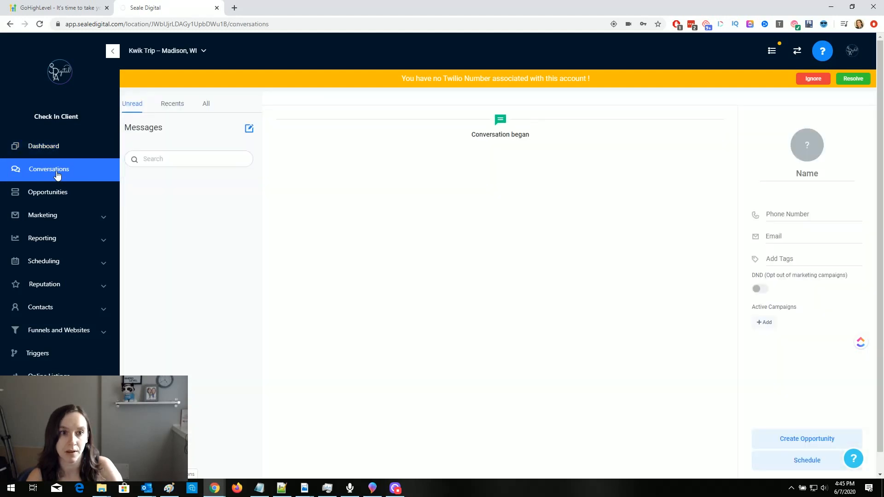
pyautogui.click(206, 108)
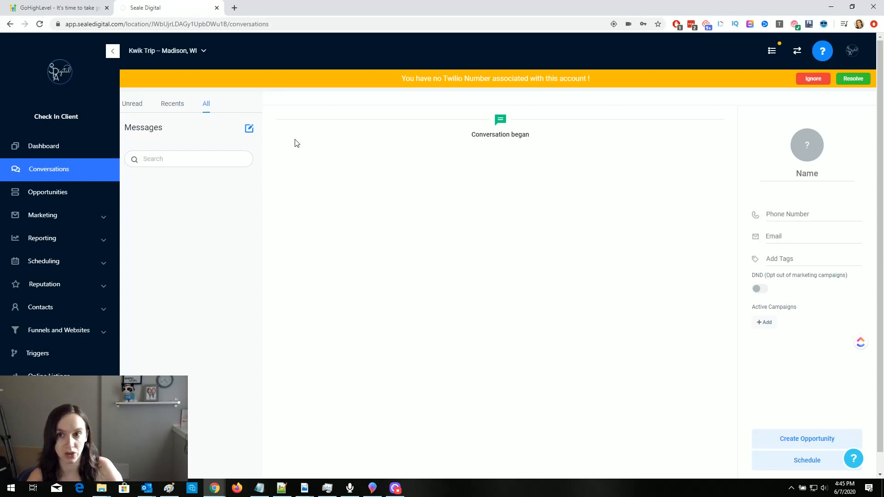
pyautogui.click(39, 399)
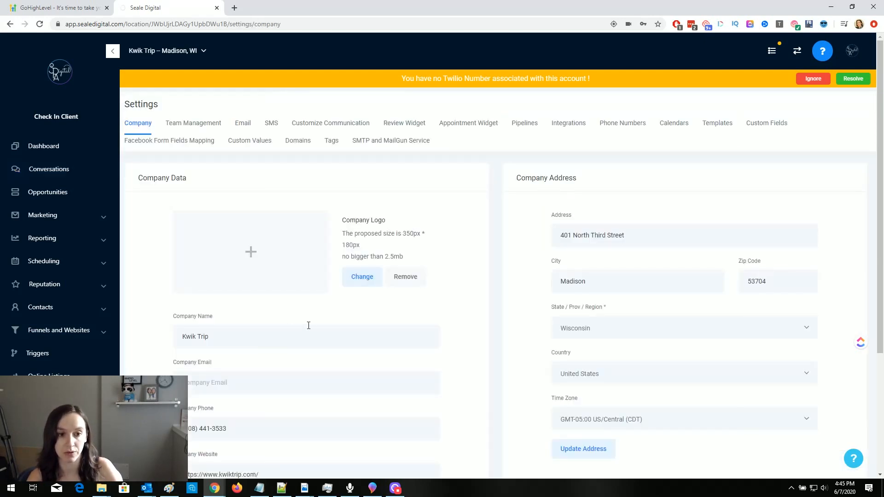
# - Start adding a phone number and search for numbers in area code 645
pyautogui.click(629, 125)
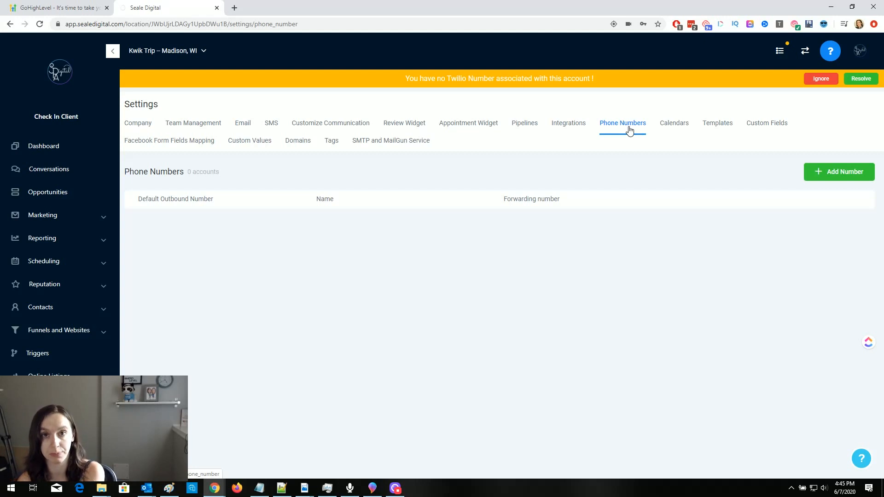
pyautogui.click(837, 172)
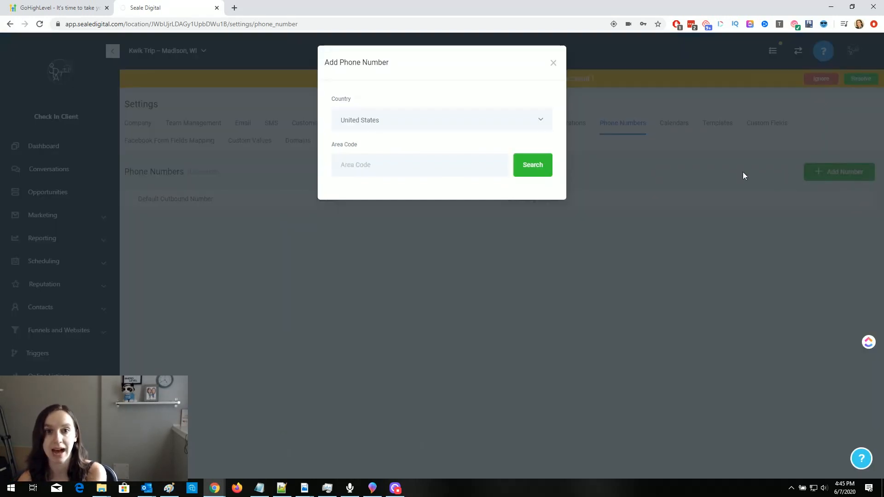
pyautogui.click(391, 162)
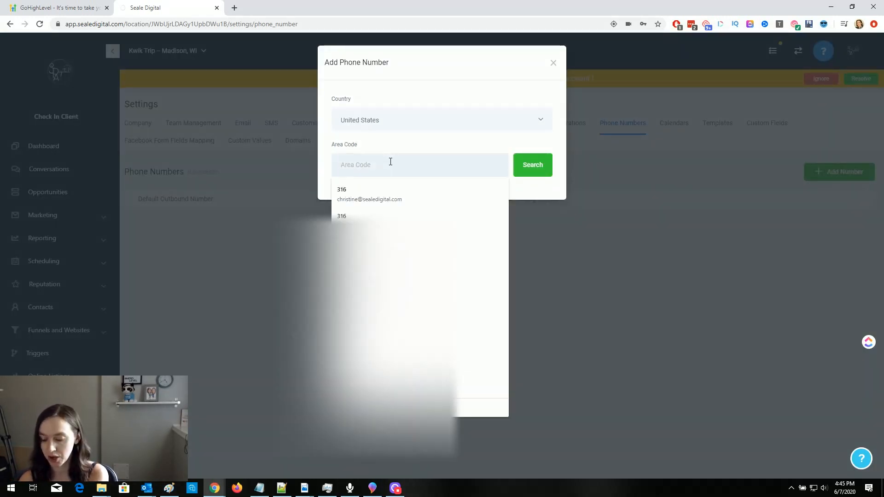
pyautogui.write('645')
pyautogui.click(517, 166)
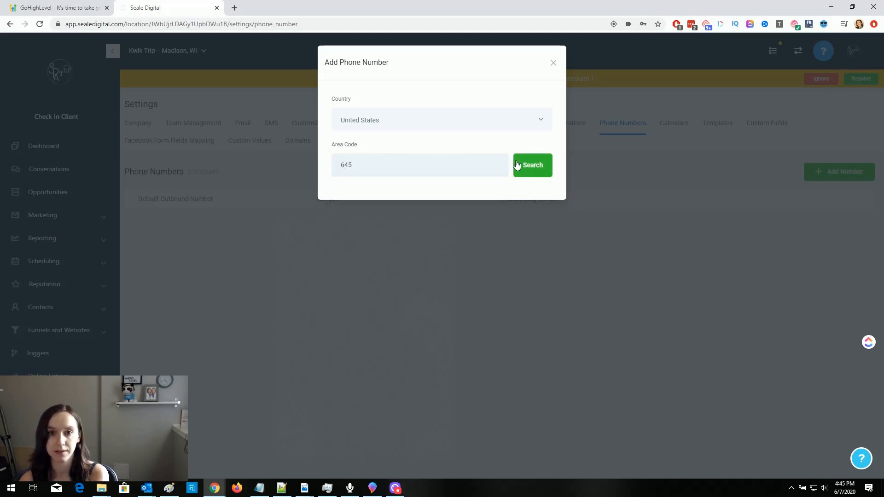
# - Search area code 620 and pick a number, but close without adding it; view Integrations
pyautogui.moveTo(427, 169); pyautogui.dragTo(301, 170)
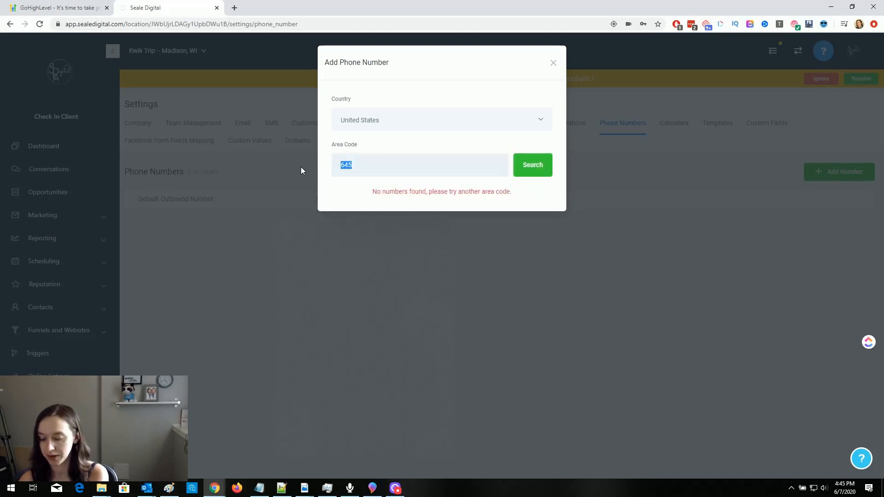
pyautogui.write('620')
pyautogui.click(534, 165)
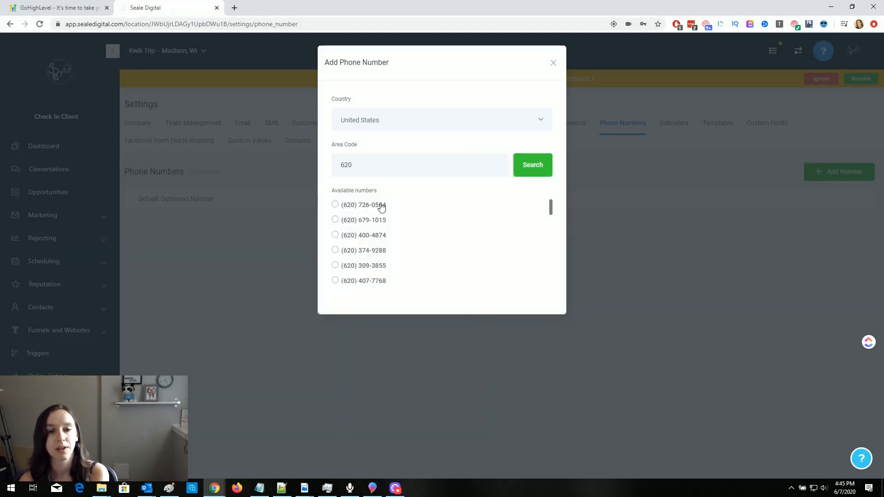
pyautogui.click(383, 206)
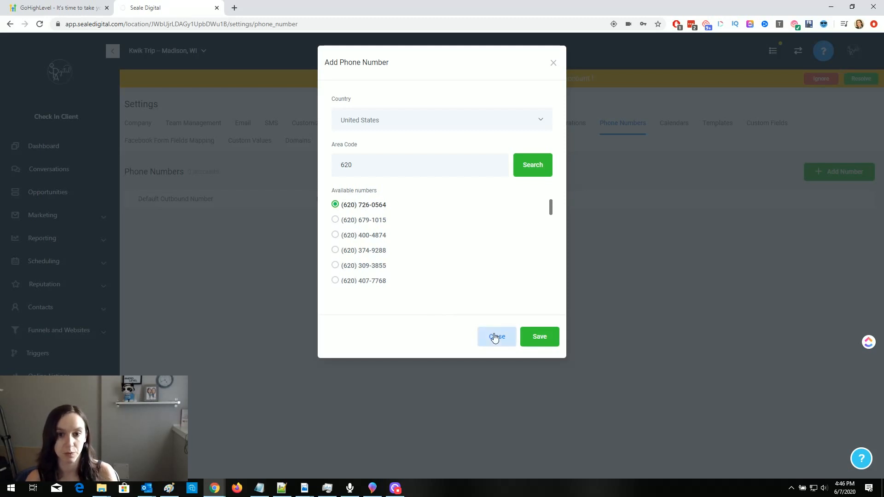
pyautogui.click(551, 341)
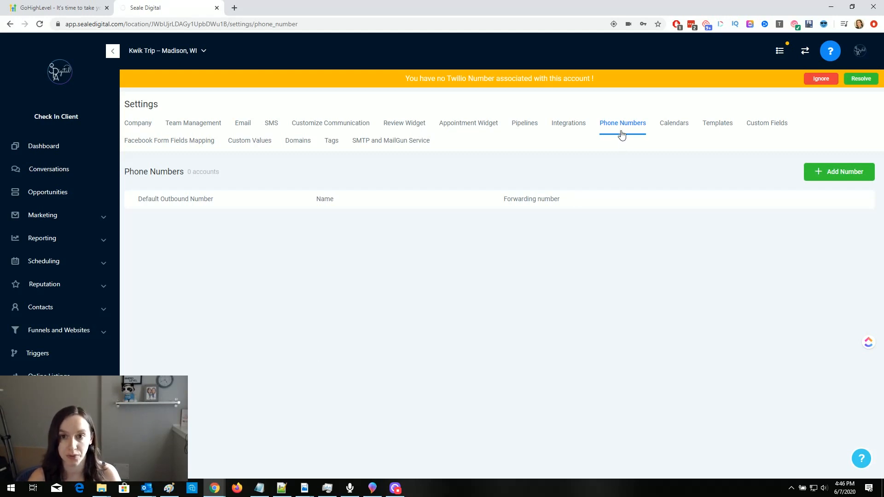
pyautogui.click(578, 131)
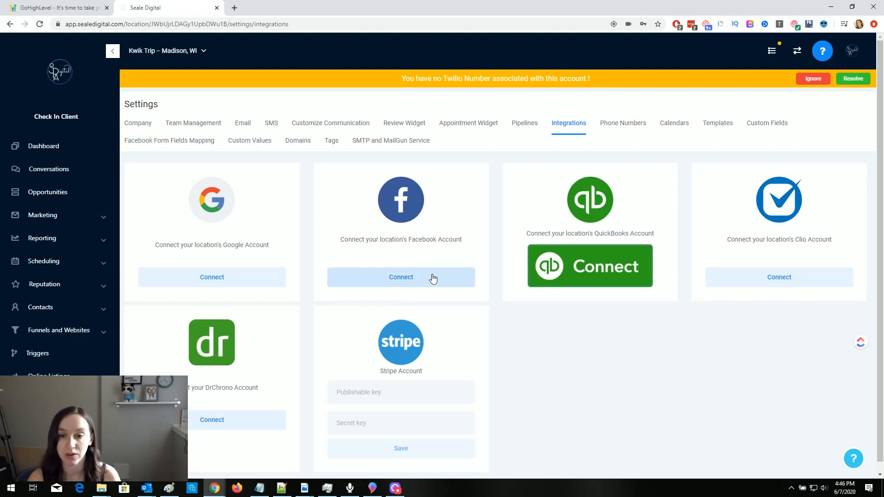
# - Browse the Integrations connectors, then go to the Facebook Form Fields Mapping page
pyautogui.scroll(-1, 601, 344)
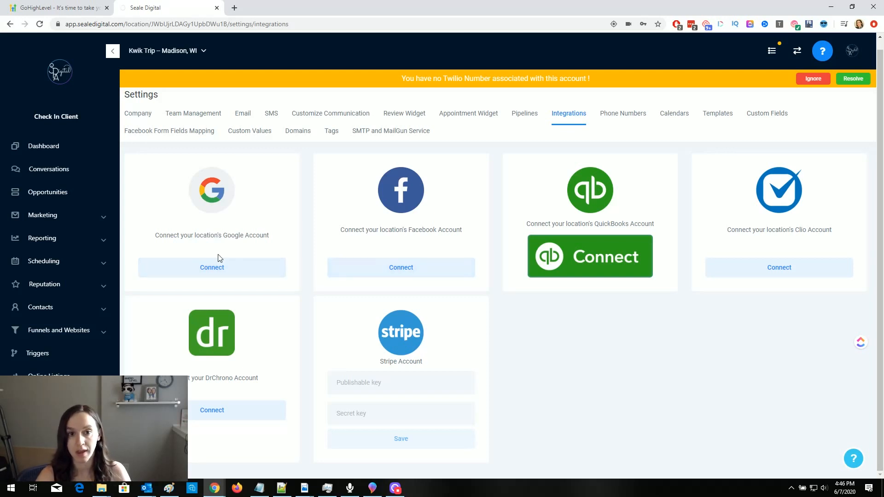
pyautogui.scroll(1, 238, 256)
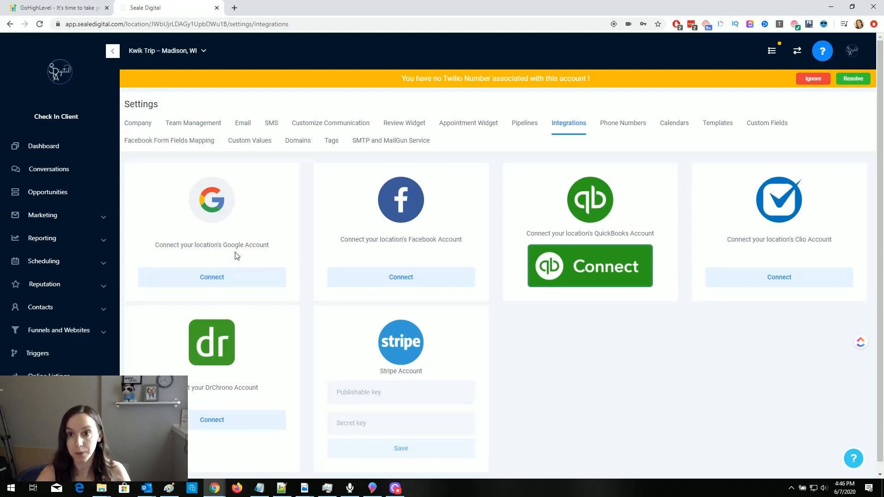
pyautogui.click(159, 141)
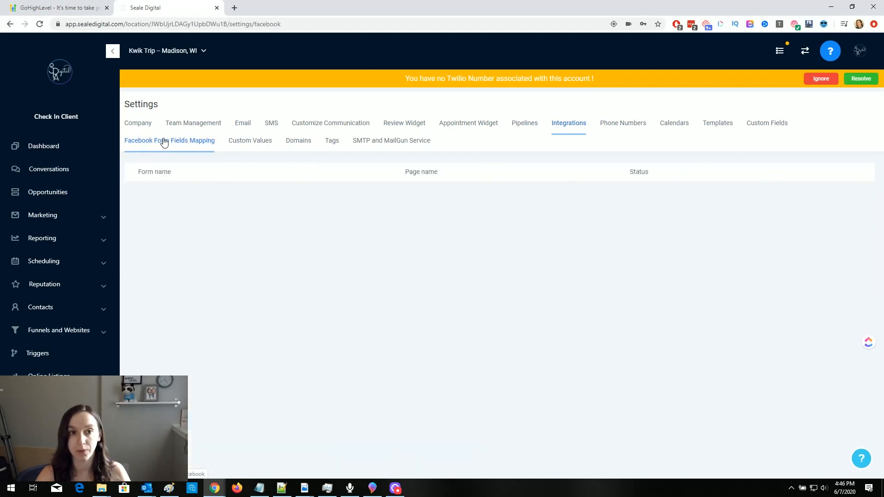
# - Cancel the Facebook page ID alert and switch to the Calendars settings
pyautogui.click(522, 85)
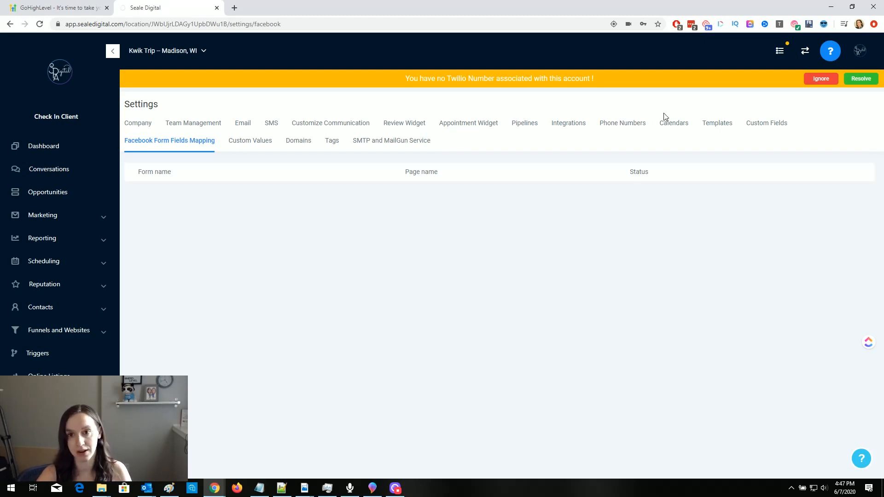
pyautogui.click(684, 127)
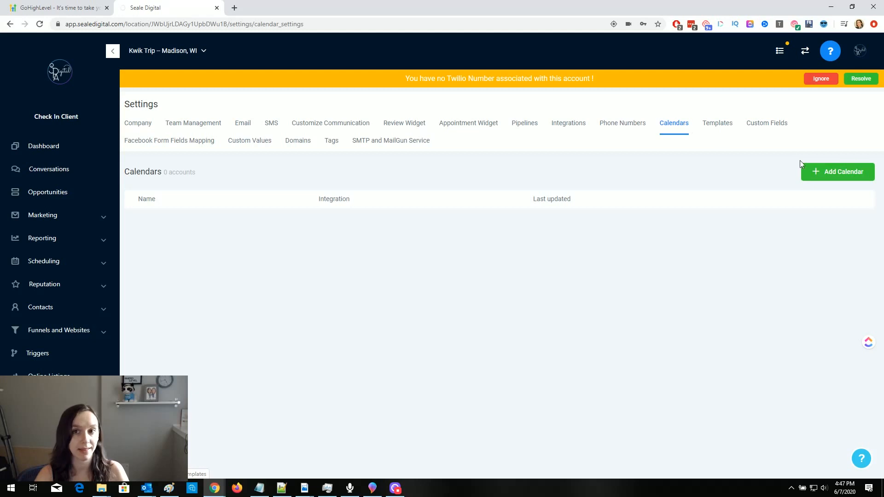
pyautogui.click(823, 172)
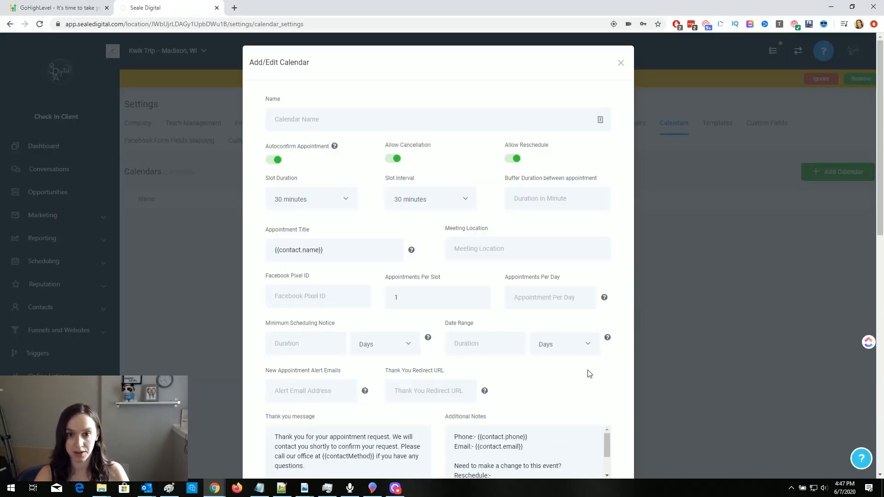
pyautogui.scroll(-7, 594, 382)
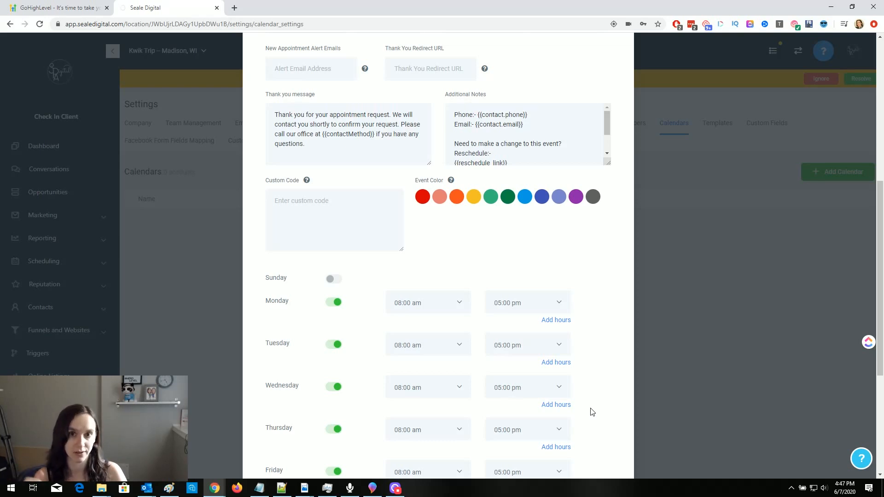
pyautogui.scroll(2, 598, 295)
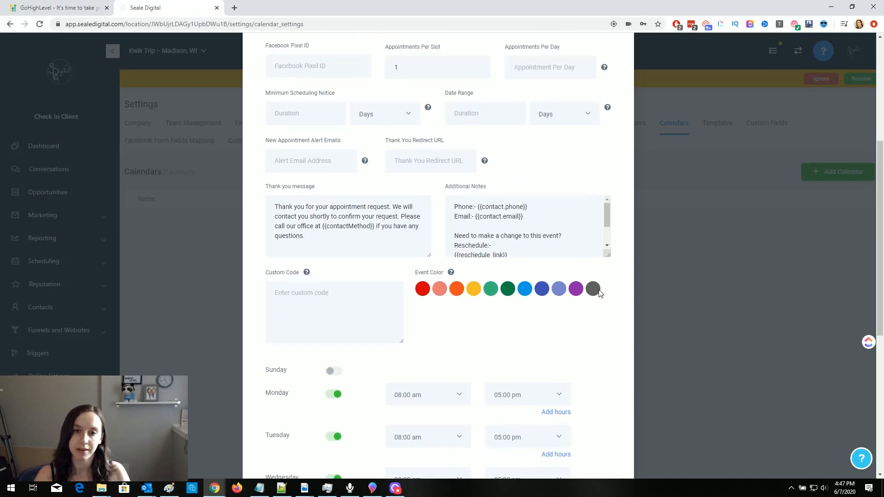
pyautogui.scroll(2, 539, 359)
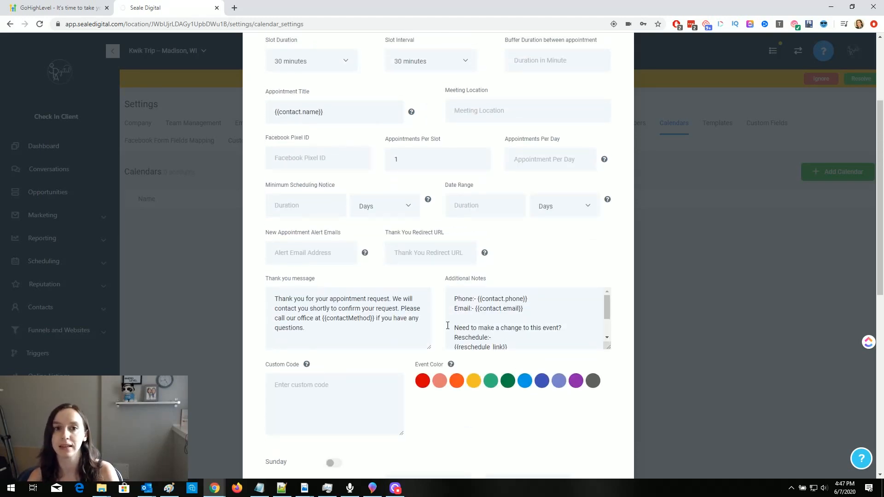
pyautogui.scroll(-10, 447, 326)
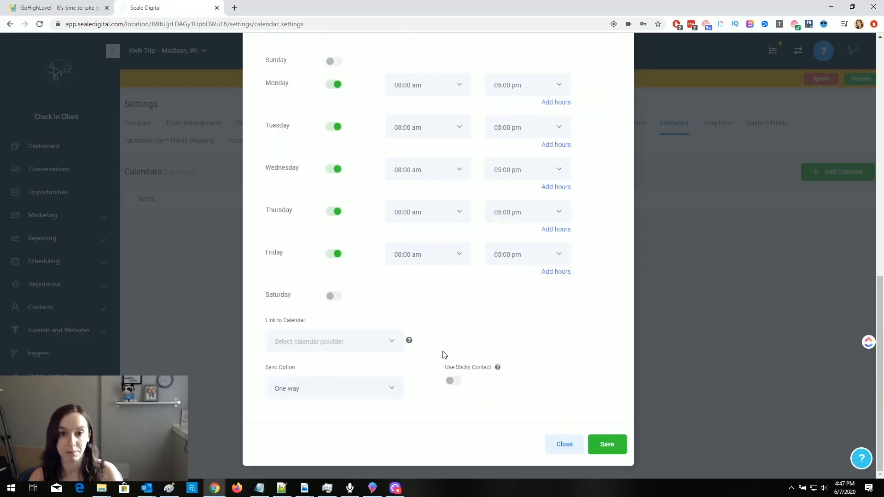
pyautogui.click(328, 346)
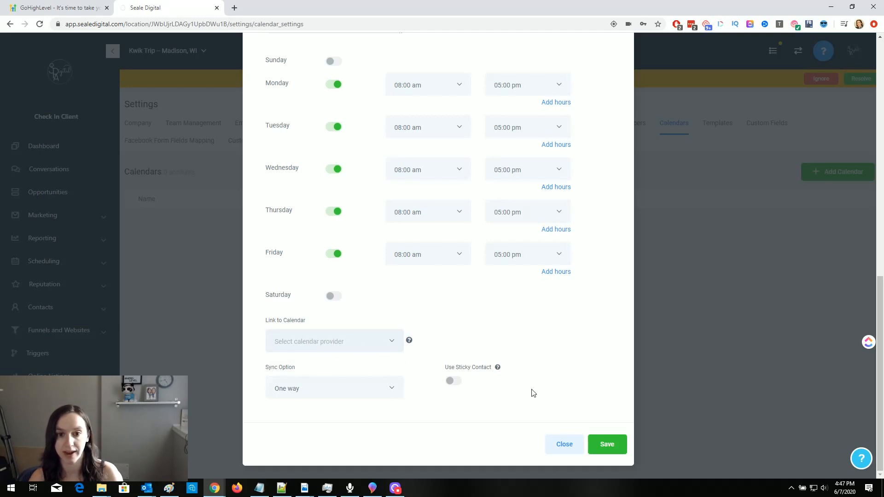
pyautogui.click(565, 444)
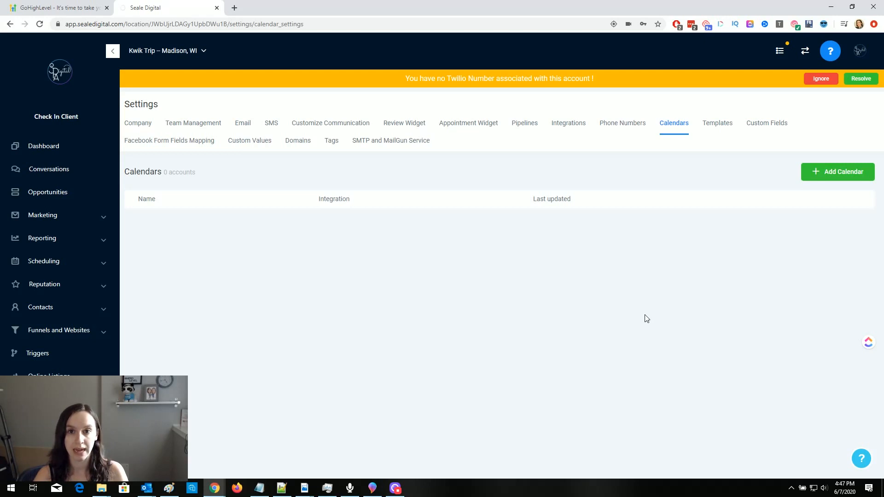
# - Check the empty Pipelines settings and Opportunities board, then scroll through the account switcher list
pyautogui.click(521, 131)
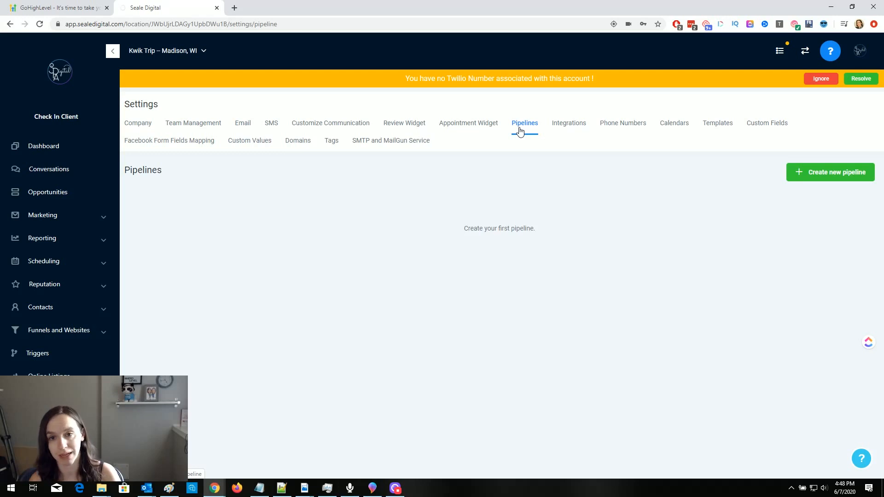
pyautogui.click(58, 190)
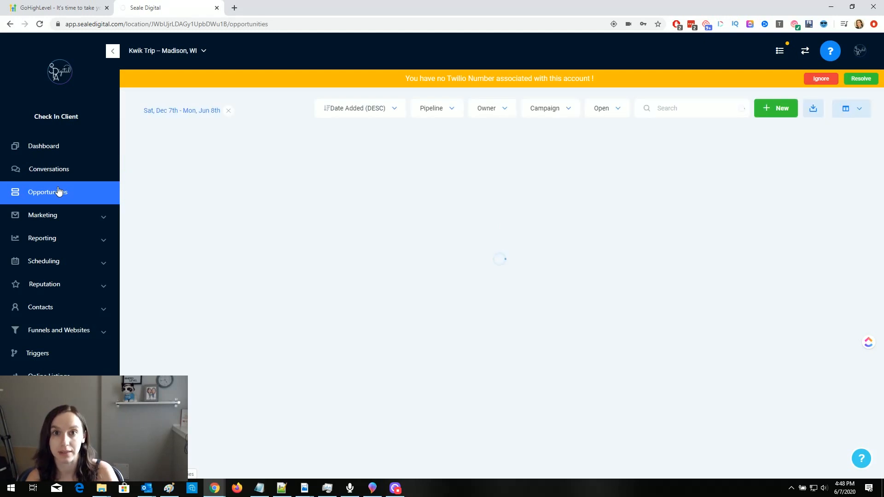
pyautogui.click(195, 53)
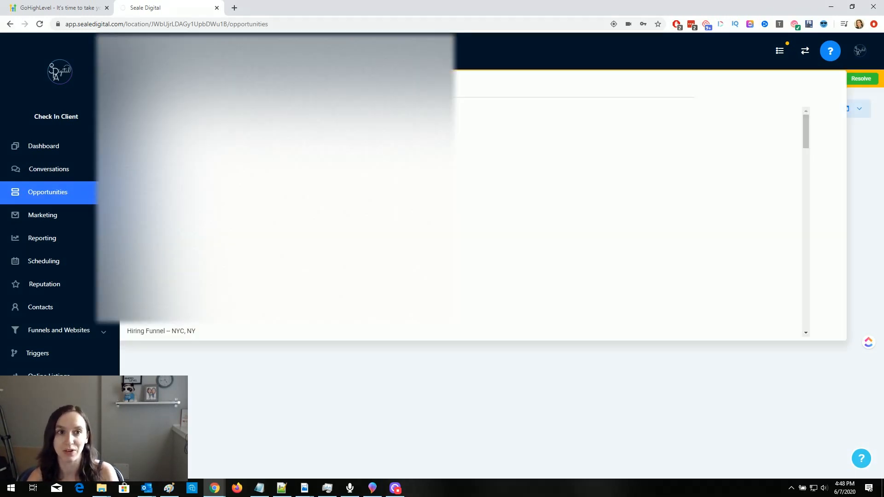
pyautogui.scroll(-5, 459, 213)
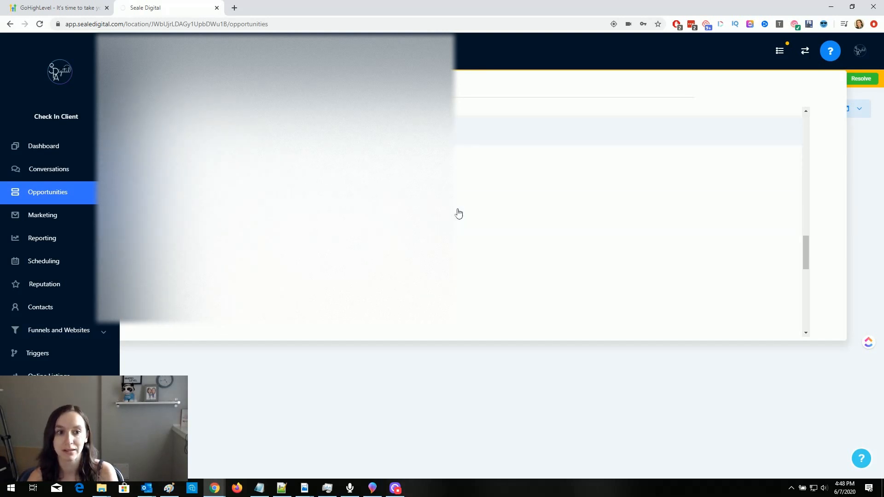
# - Switch to the Seale Digital account and display its Leads pipeline, scrolling across the stage columns
pyautogui.click(201, 326)
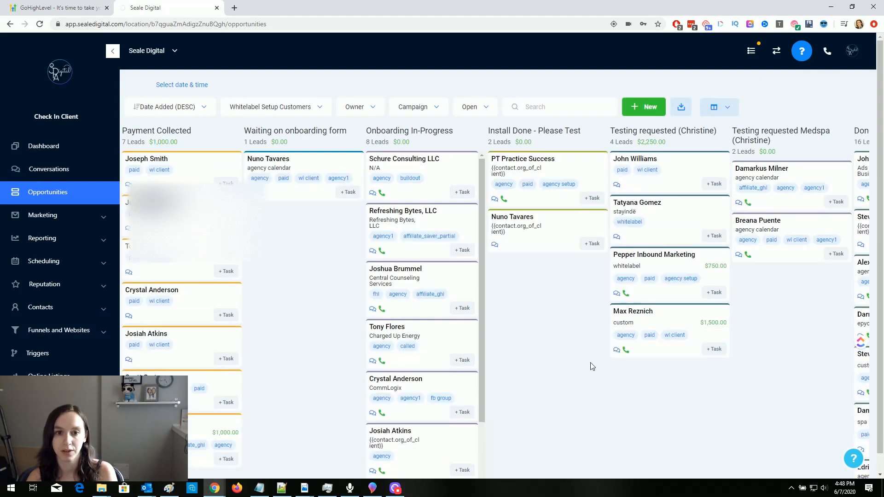
pyautogui.click(411, 113)
pyautogui.click(274, 110)
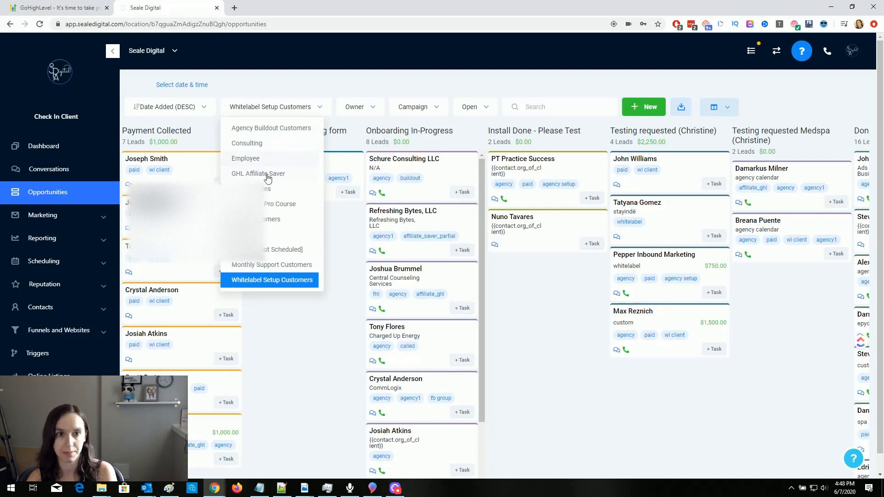
pyautogui.click(276, 235)
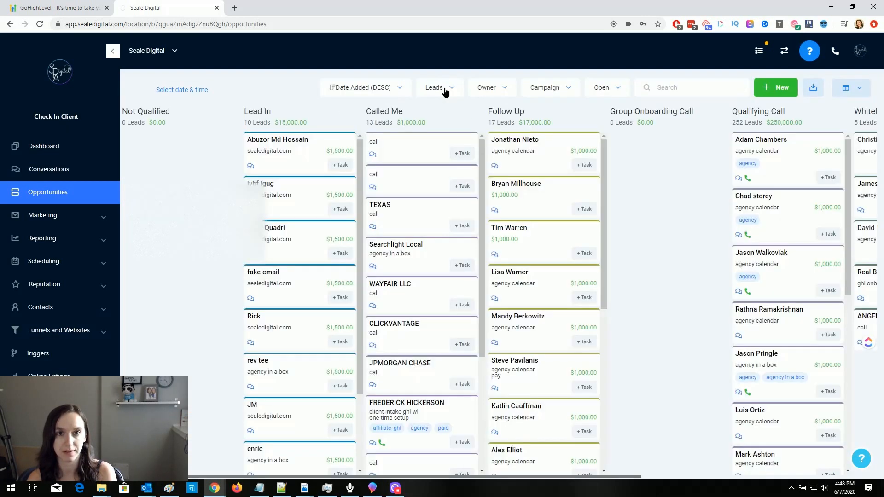
pyautogui.click(445, 89)
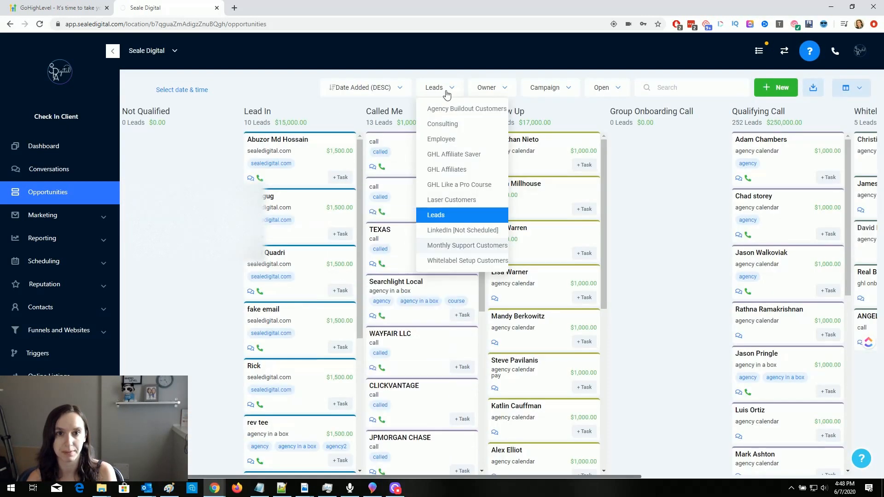
pyautogui.click(652, 254)
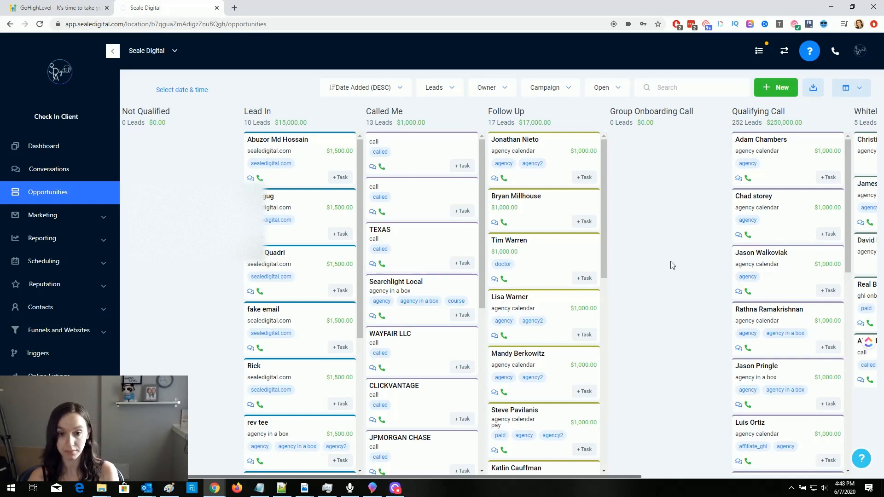
pyautogui.moveTo(640, 482); pyautogui.dragTo(717, 479)
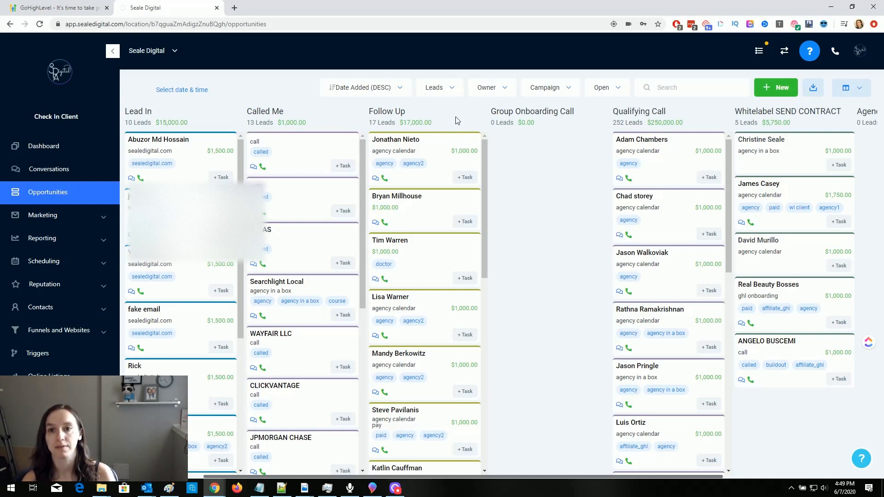
pyautogui.moveTo(613, 114); pyautogui.dragTo(677, 122)
pyautogui.click(663, 115)
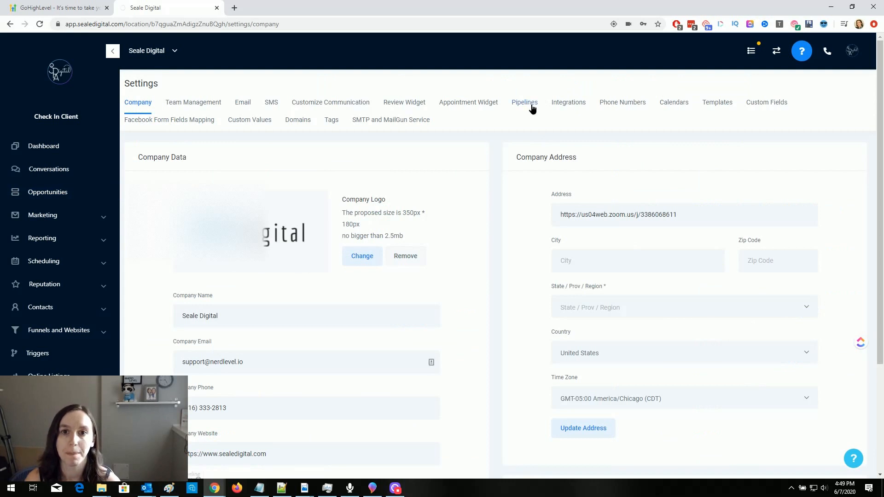
# - Create a new pipeline named Leads with stages Lead In, Follow Up Later and Demo
pyautogui.click(529, 105)
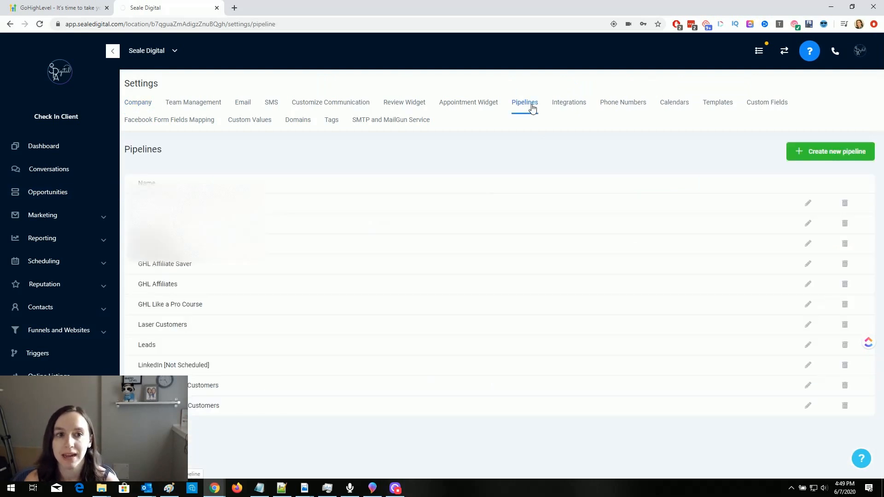
pyautogui.click(840, 157)
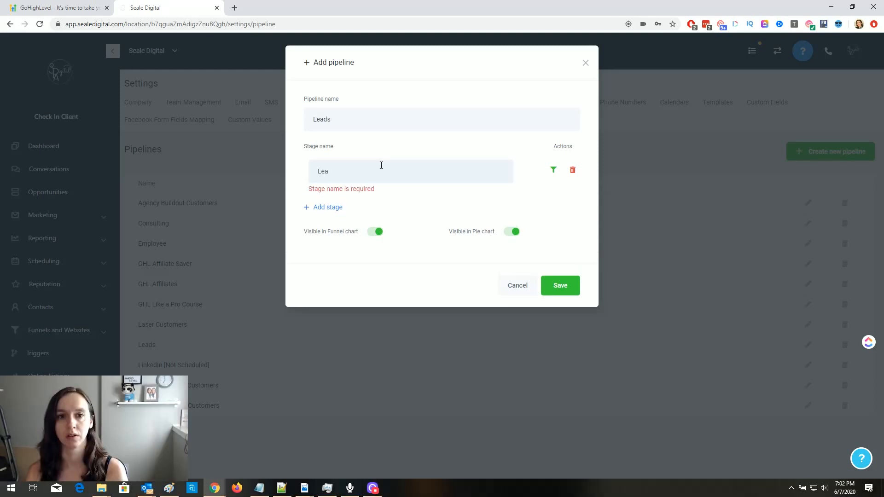
pyautogui.write('n')
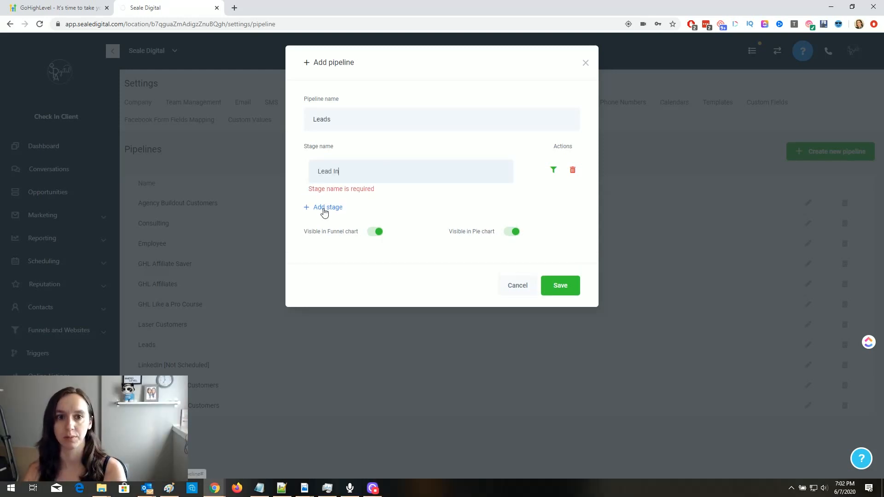
pyautogui.click(335, 197)
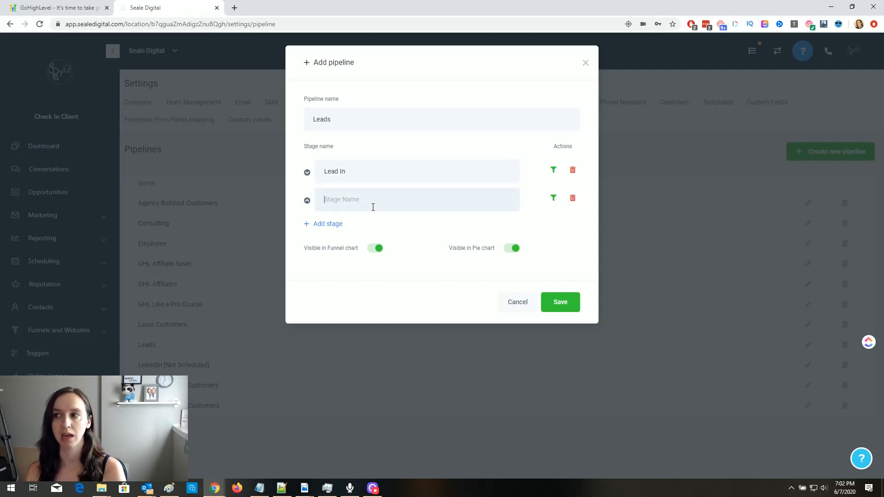
pyautogui.write('Foll')
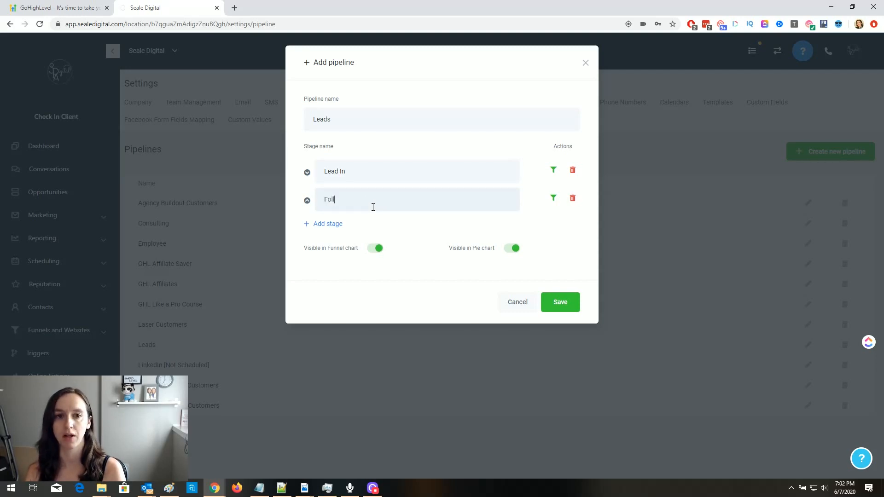
pyautogui.write('ow Up Later')
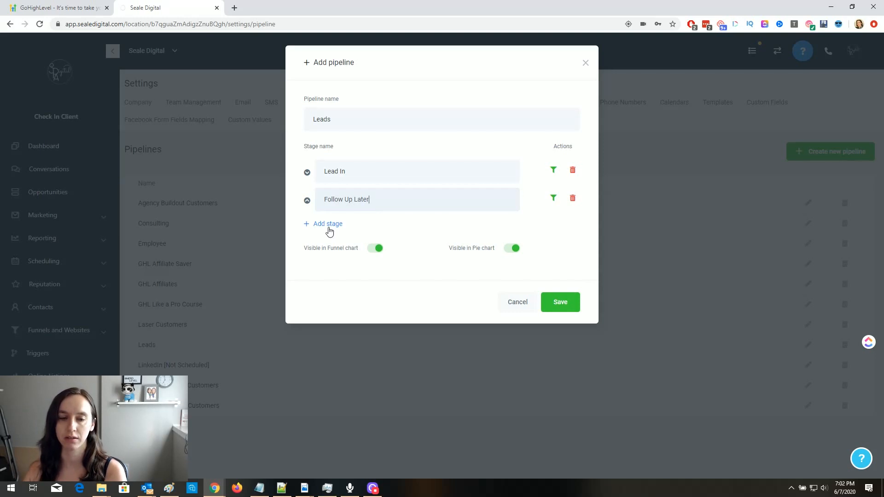
pyautogui.click(330, 224)
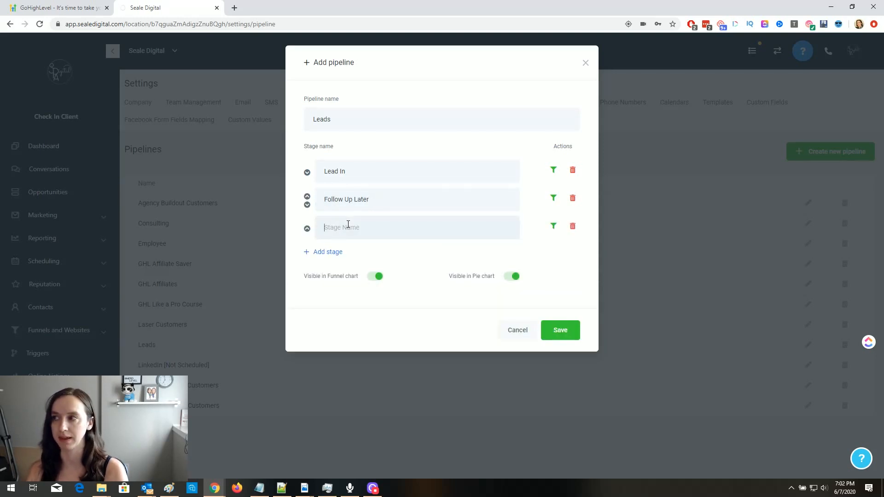
pyautogui.write('Demo')
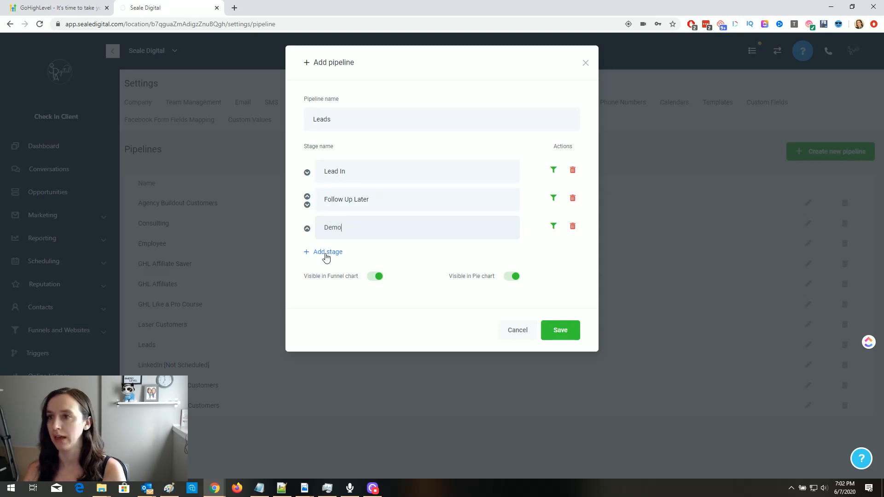
# - Add stages Send Proposal and Won, then save the Leads pipeline
pyautogui.click(327, 252)
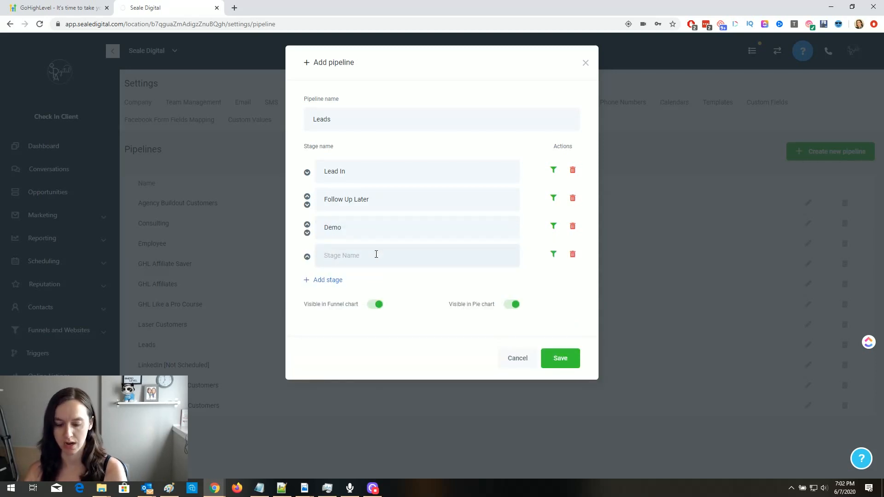
pyautogui.write('Send Co')
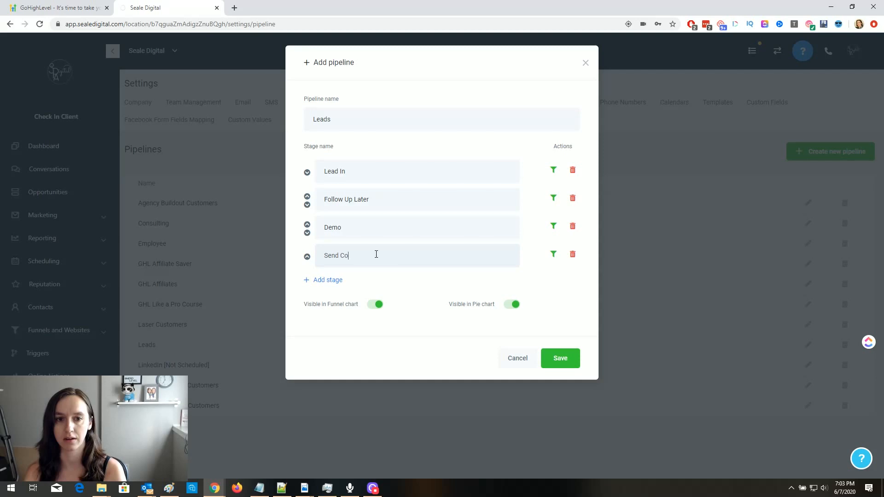
pyautogui.write('ntract')
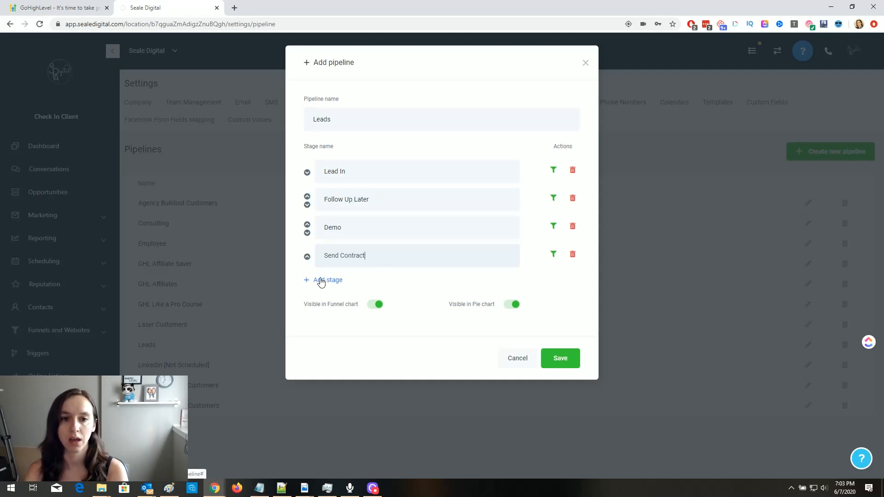
pyautogui.moveTo(381, 256); pyautogui.dragTo(310, 257)
pyautogui.write('Send Proposal')
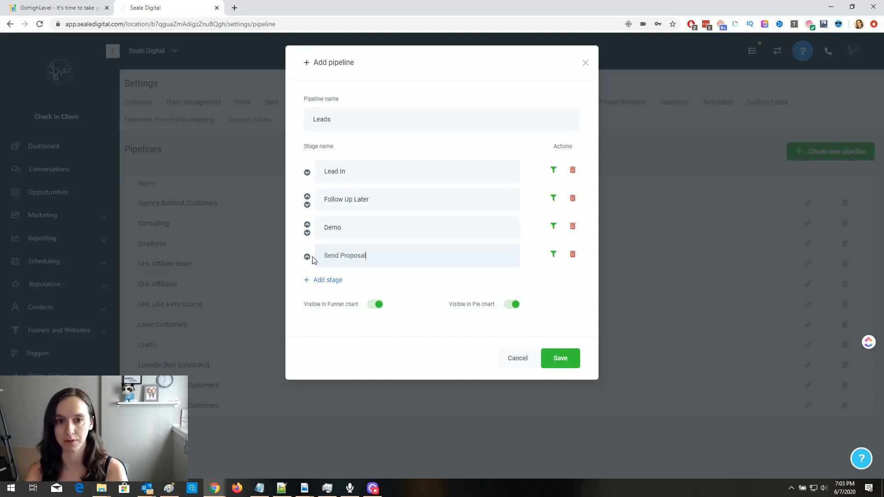
pyautogui.click(327, 280)
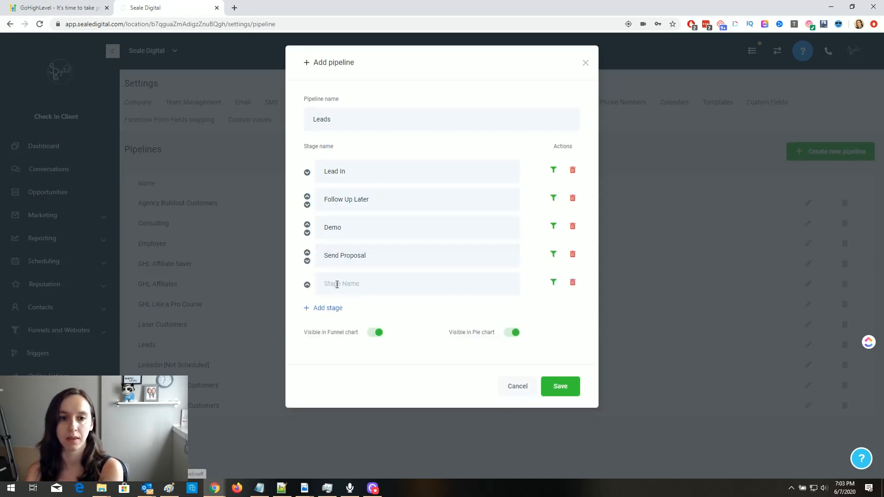
pyautogui.write('Won')
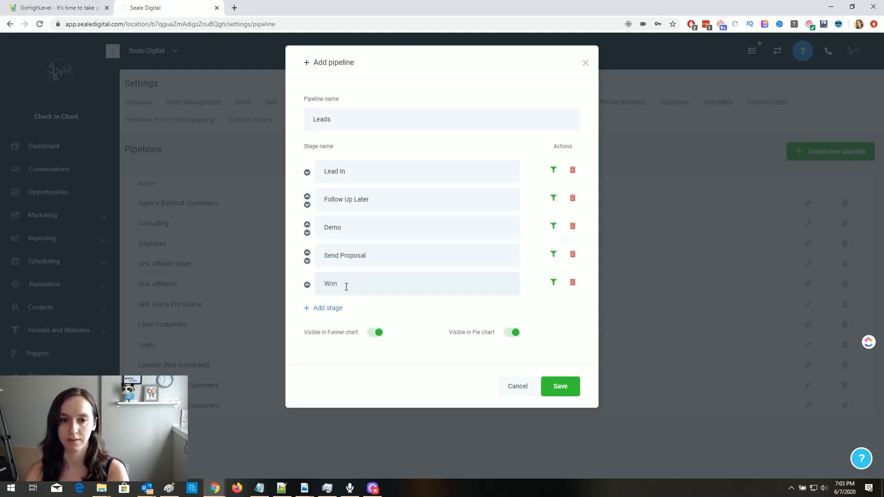
pyautogui.click(567, 390)
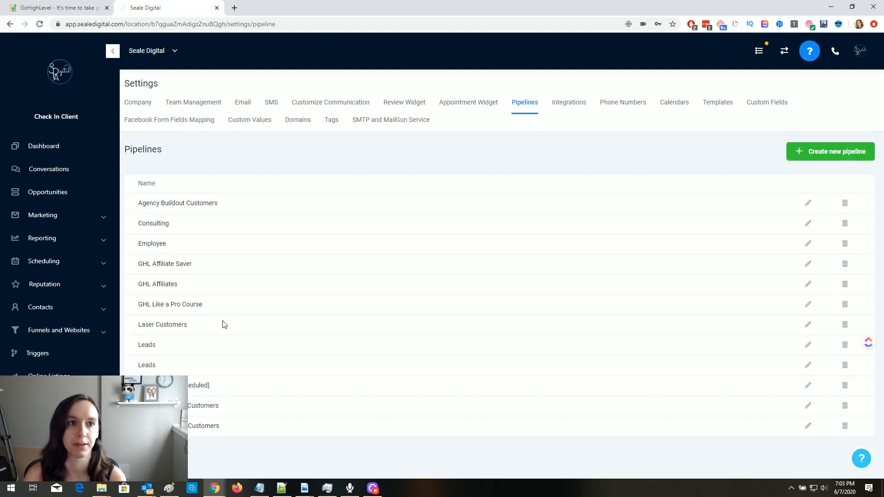
# - Show the new five-stage Leads pipeline, Lead In through Won, on the Opportunities board
pyautogui.click(86, 200)
pyautogui.click(451, 89)
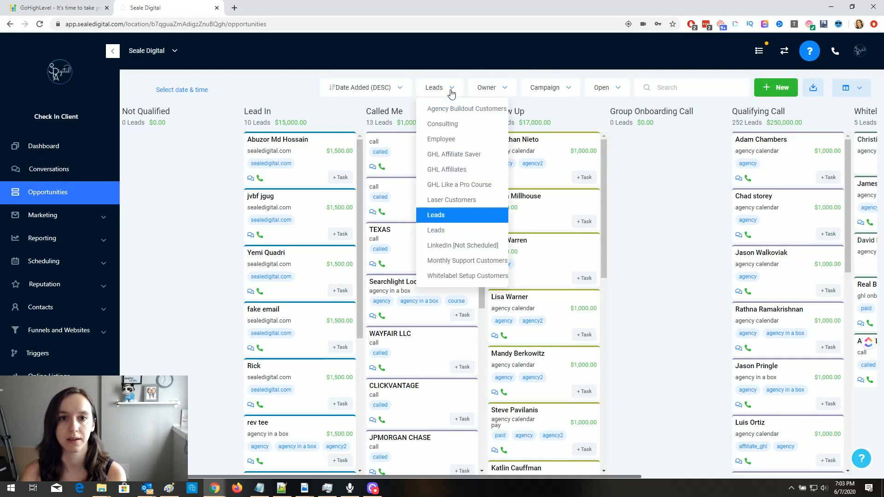
pyautogui.click(454, 231)
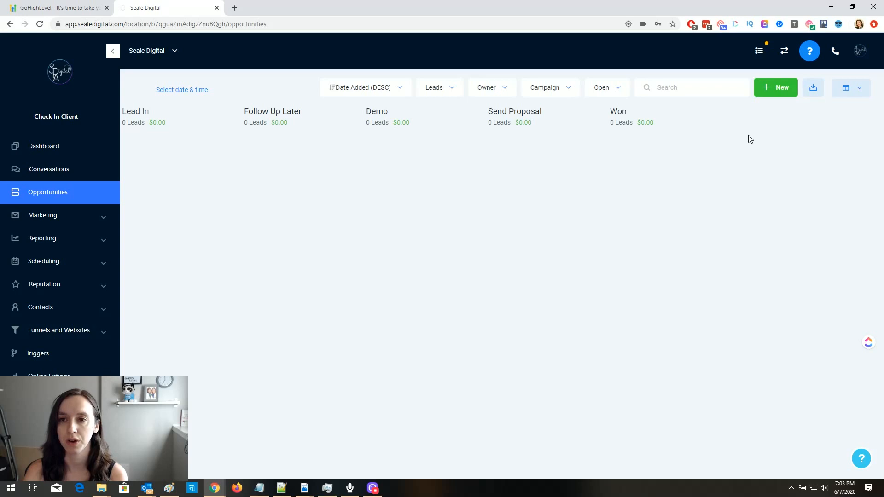
# - Start a new opportunity and enter the contact's name, email address and phone number
pyautogui.click(792, 89)
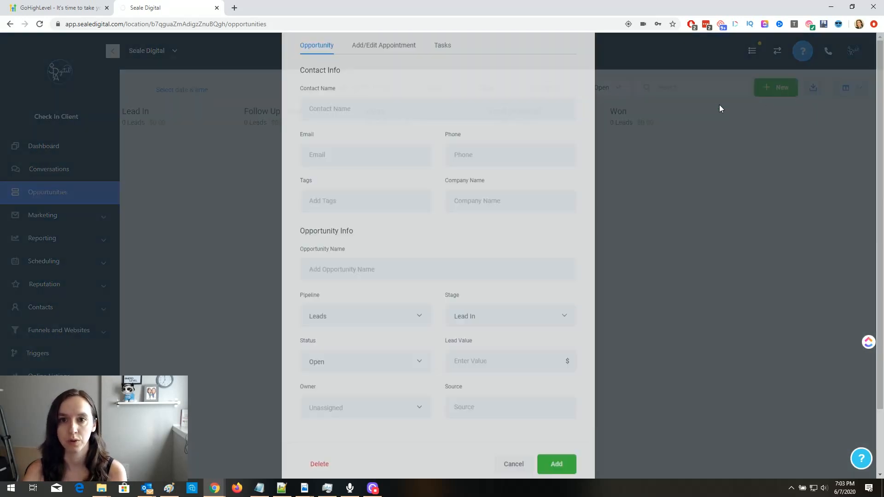
pyautogui.click(377, 161)
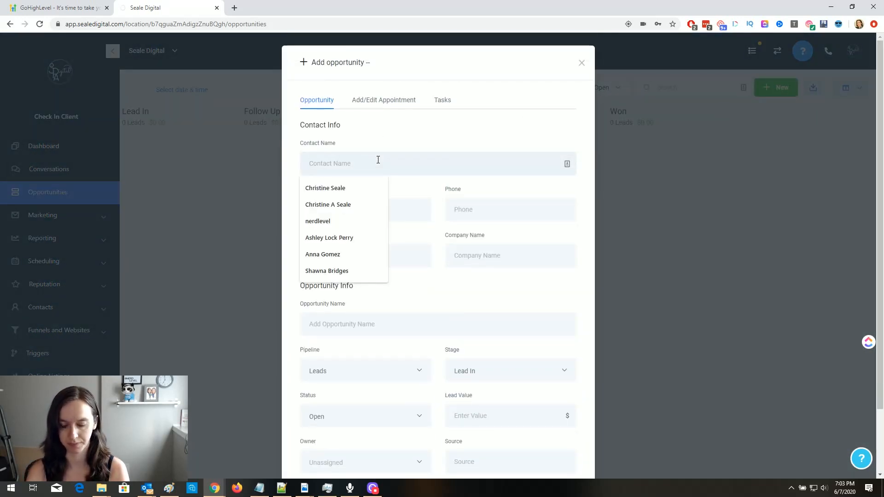
pyautogui.write('Christine Test')
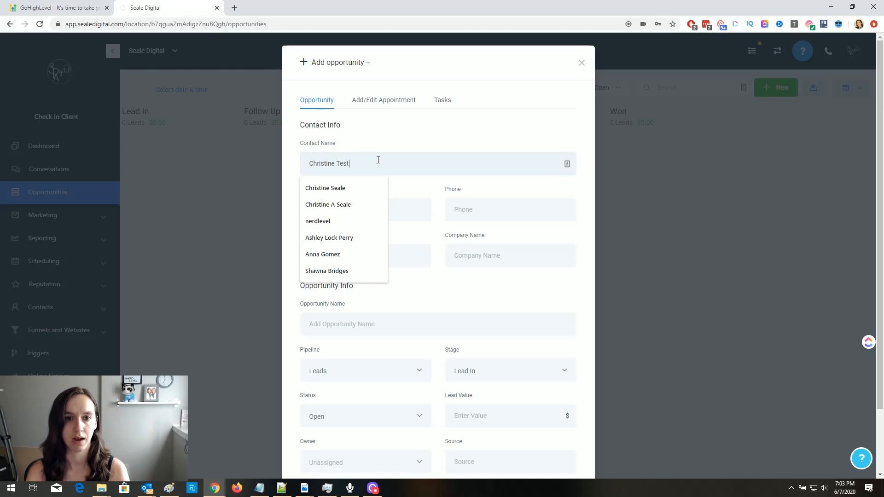
pyautogui.press('Tab')
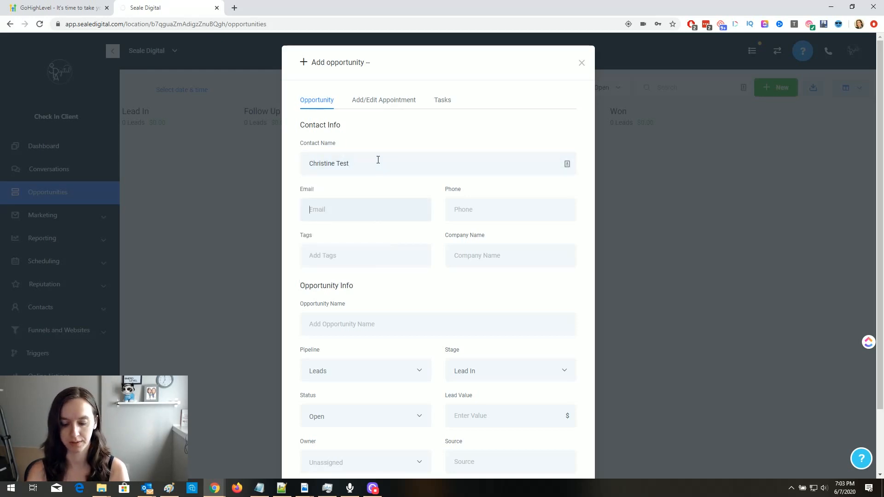
pyautogui.write('no@norep')
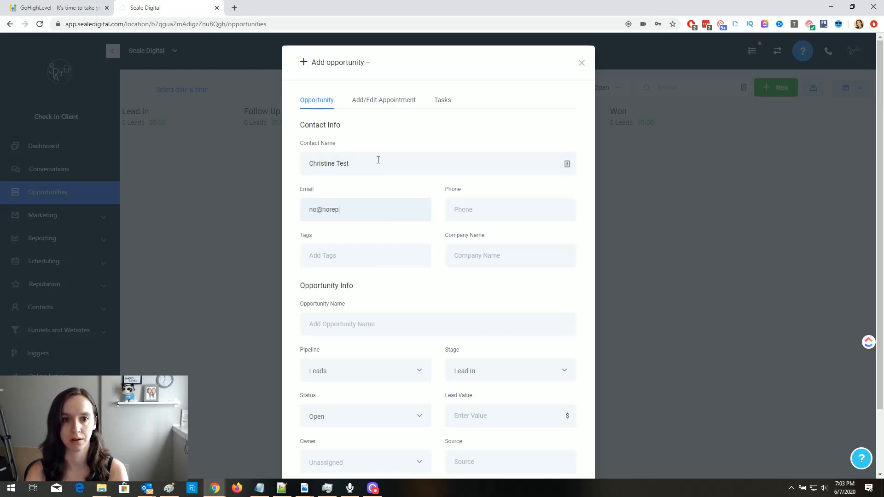
pyautogui.write('ly.com')
pyautogui.press('Tab')
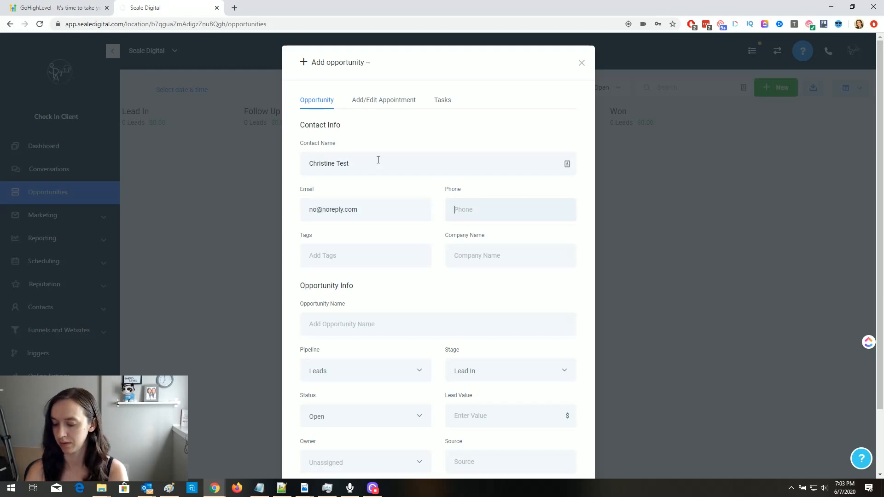
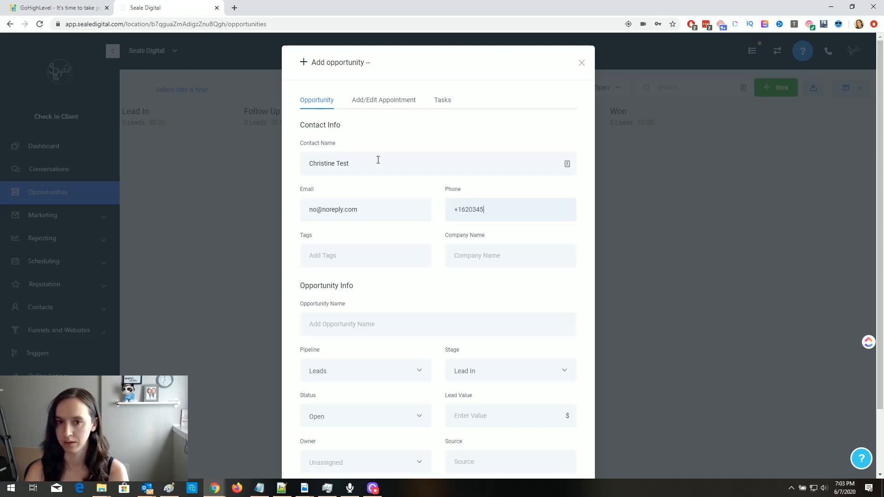
# - Set lead value 2000, source youtube and company Seale Digital, then add the opportunity
pyautogui.scroll(-2, 399, 229)
pyautogui.moveTo(413, 96); pyautogui.dragTo(289, 96)
pyautogui.click(485, 232)
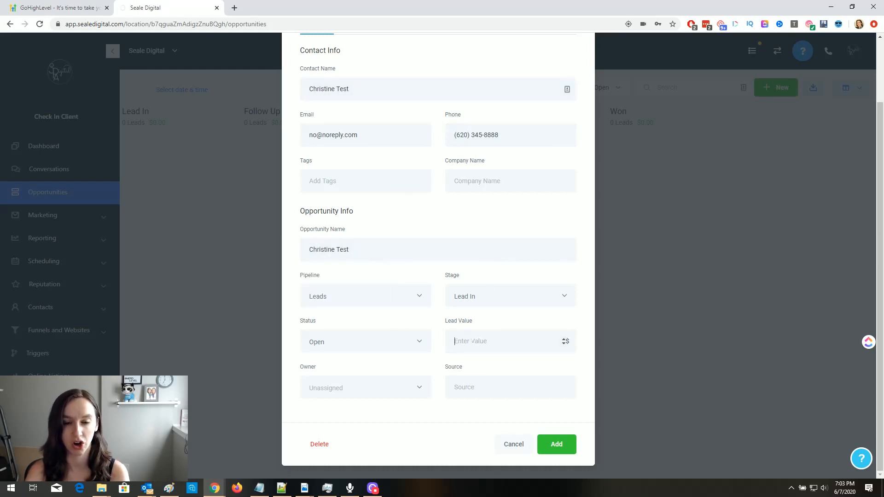
pyautogui.write('2000')
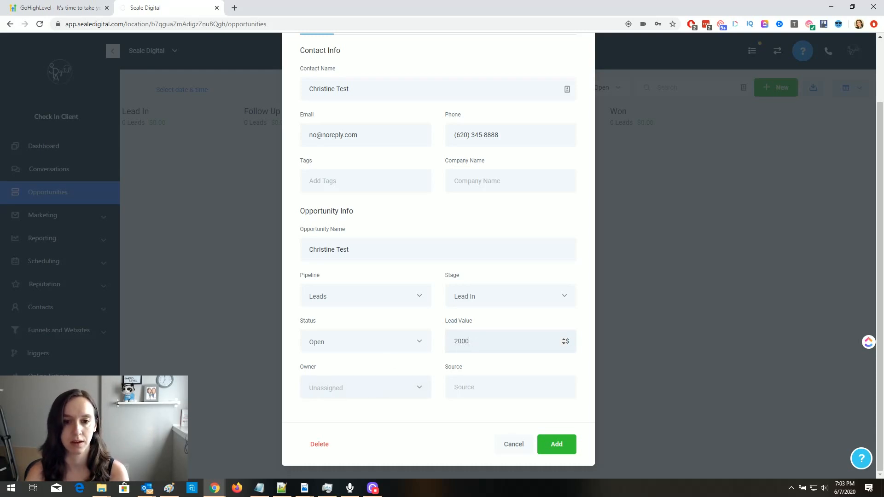
pyautogui.click(457, 389)
pyautogui.write('youtube')
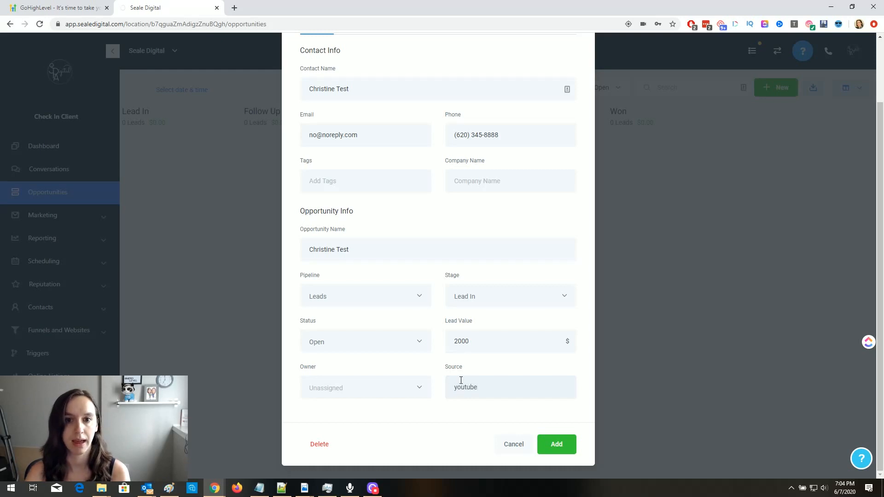
pyautogui.click(420, 177)
pyautogui.click(524, 178)
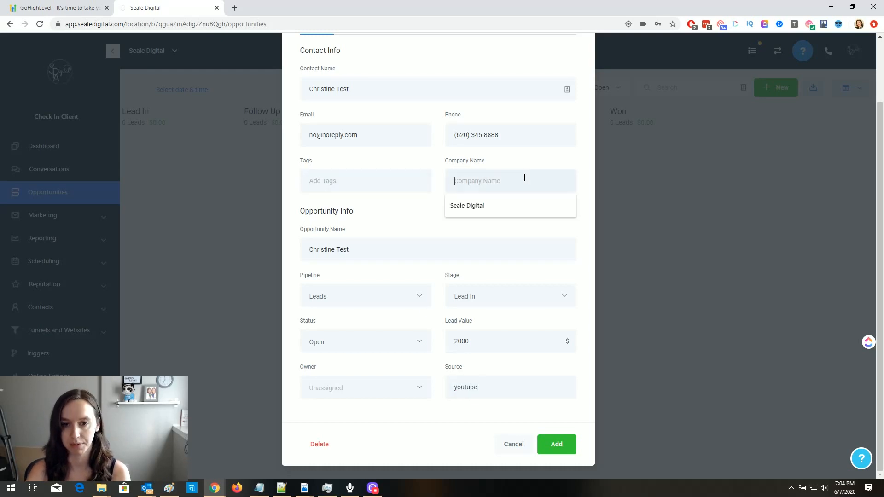
pyautogui.click(507, 209)
pyautogui.click(557, 443)
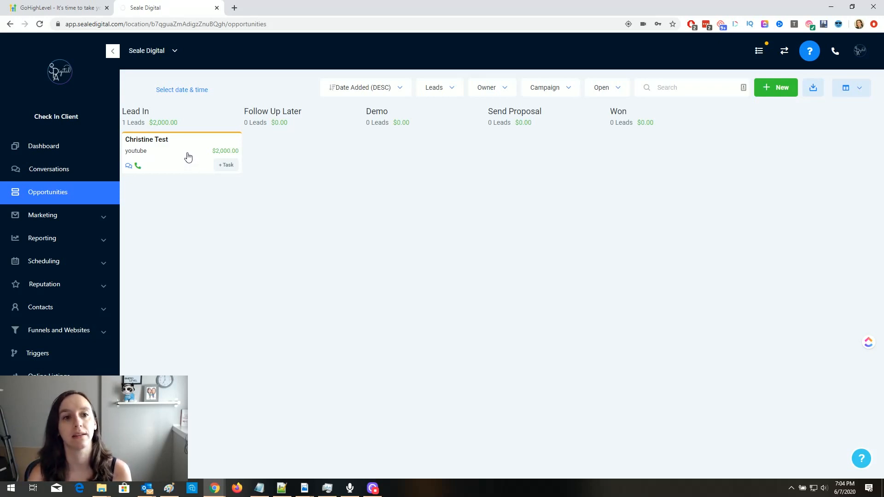
pyautogui.moveTo(186, 154)
pyautogui.mouseDown()
pyautogui.moveTo(416, 166)
pyautogui.moveTo(643, 152)
pyautogui.moveTo(192, 184)
pyautogui.moveTo(192, 160)
pyautogui.moveTo(181, 160)
pyautogui.mouseUp()
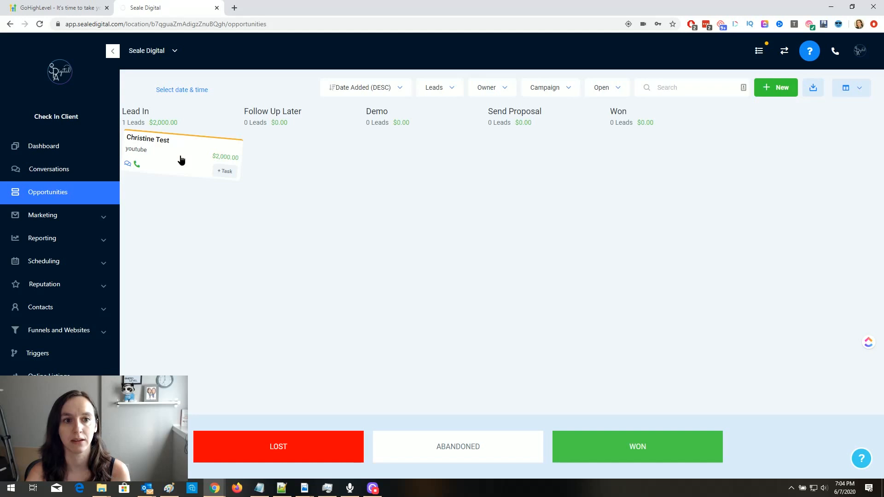
pyautogui.moveTo(181, 160); pyautogui.dragTo(625, 458)
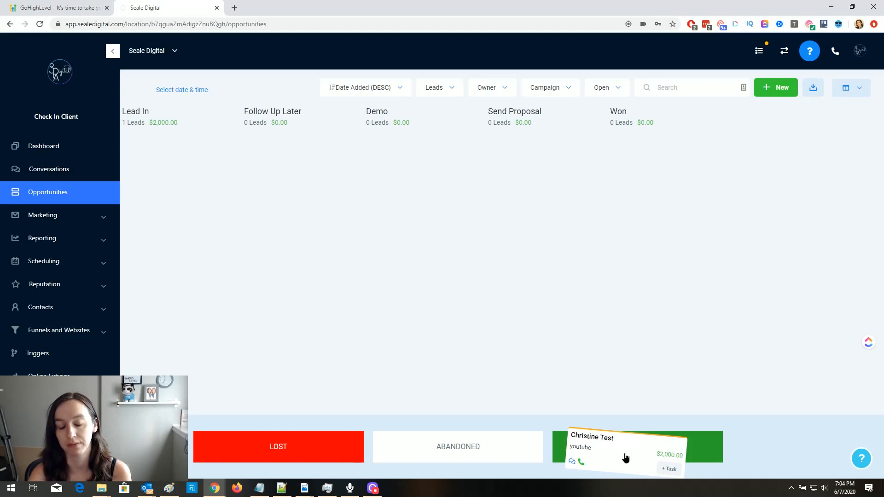
pyautogui.moveTo(625, 458); pyautogui.dragTo(193, 172)
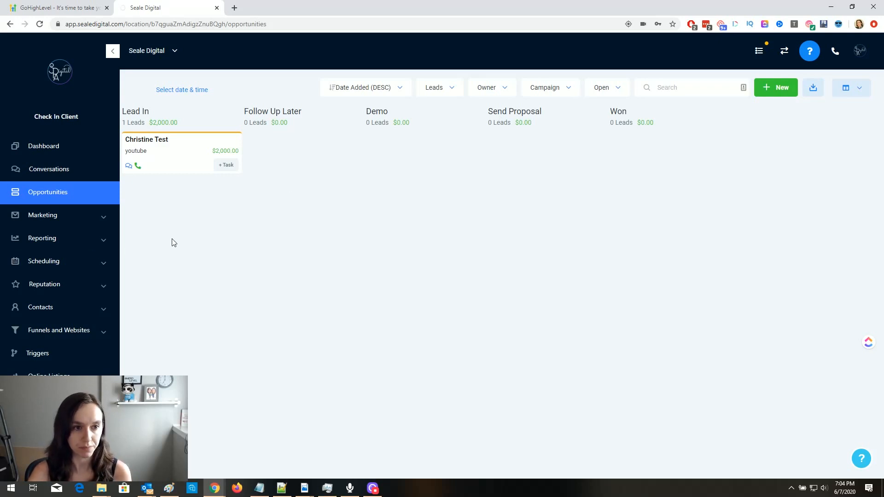
# - Under Marketing > Campaigns, create a draft campaign named 'test' with no folder
pyautogui.click(63, 217)
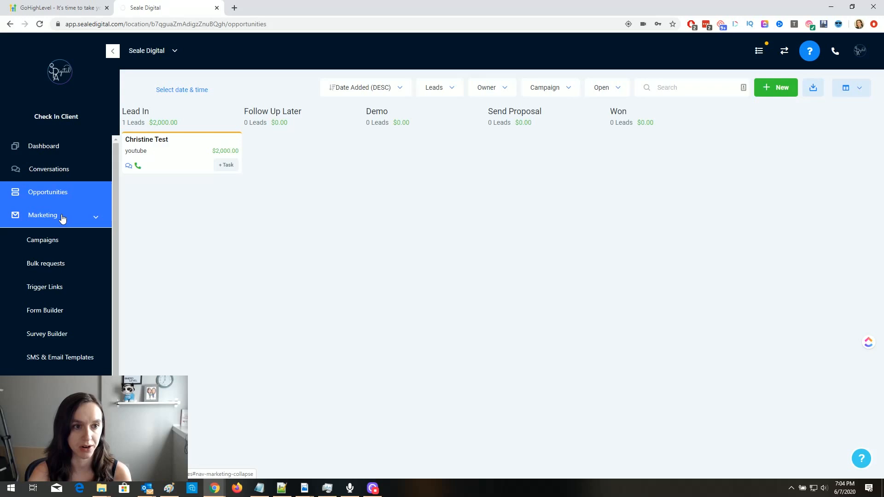
pyautogui.click(43, 240)
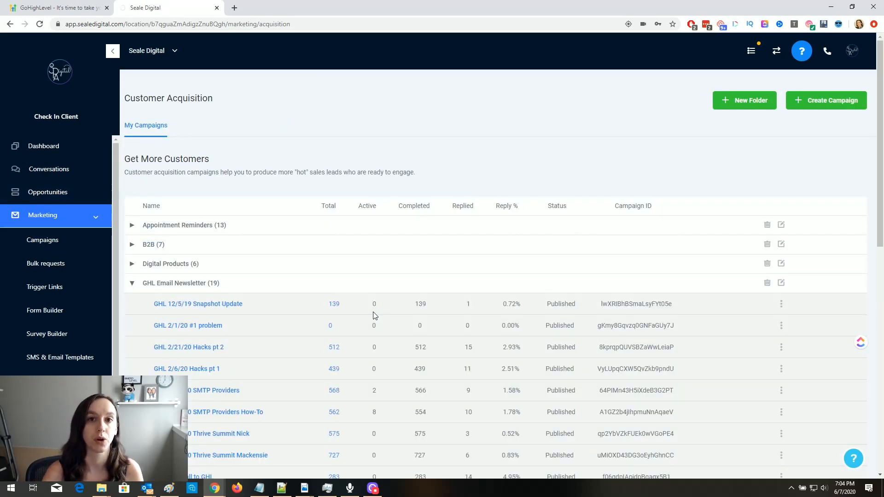
pyautogui.click(154, 284)
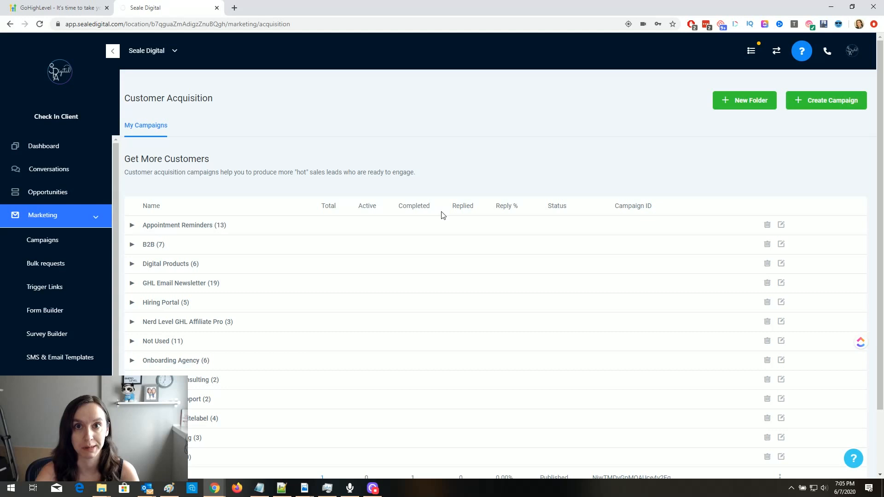
pyautogui.click(836, 106)
pyautogui.click(347, 122)
pyautogui.write('test')
pyautogui.click(340, 164)
pyautogui.click(415, 145)
pyautogui.click(557, 225)
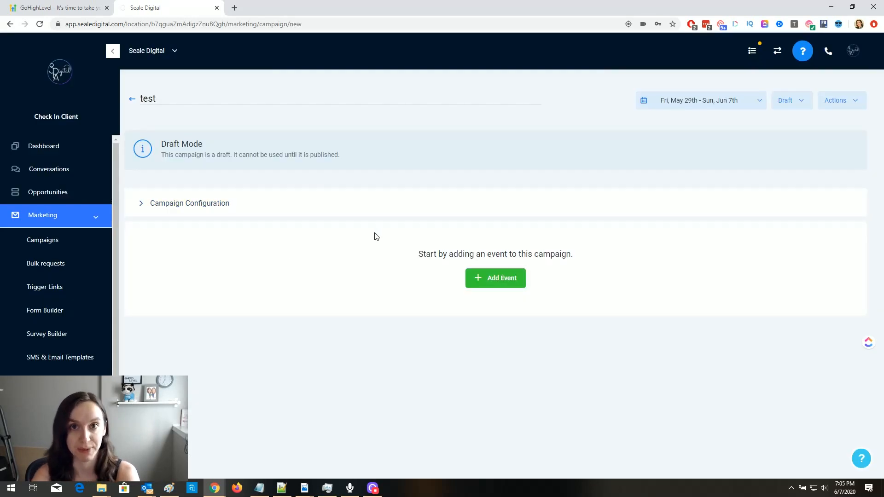
# - Add an SMS event to the campaign with the message 'test'
pyautogui.click(492, 278)
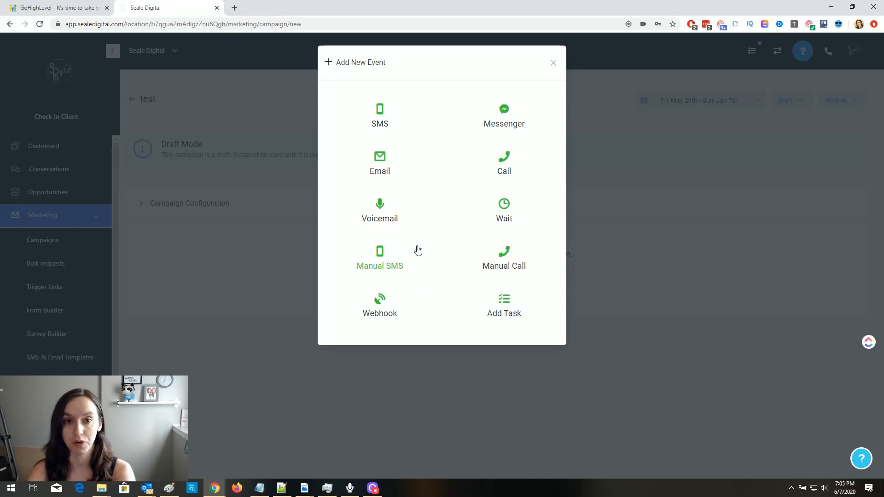
pyautogui.click(381, 114)
pyautogui.click(380, 239)
pyautogui.write('test')
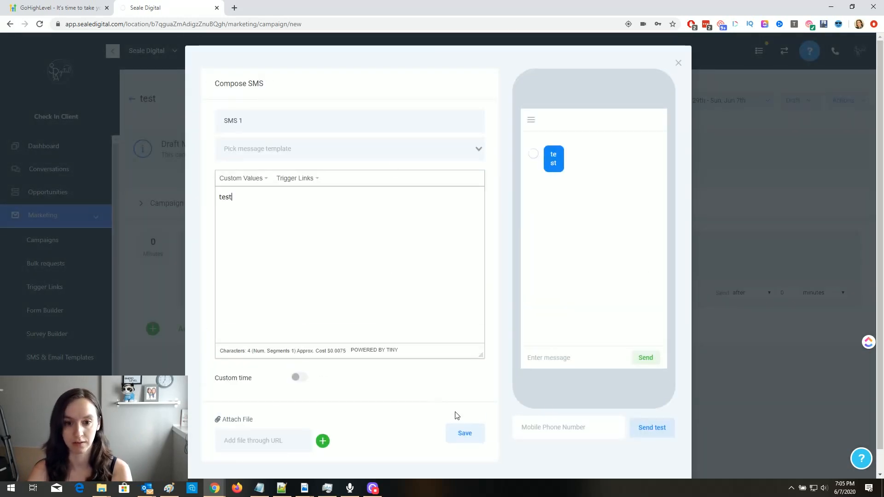
pyautogui.click(464, 436)
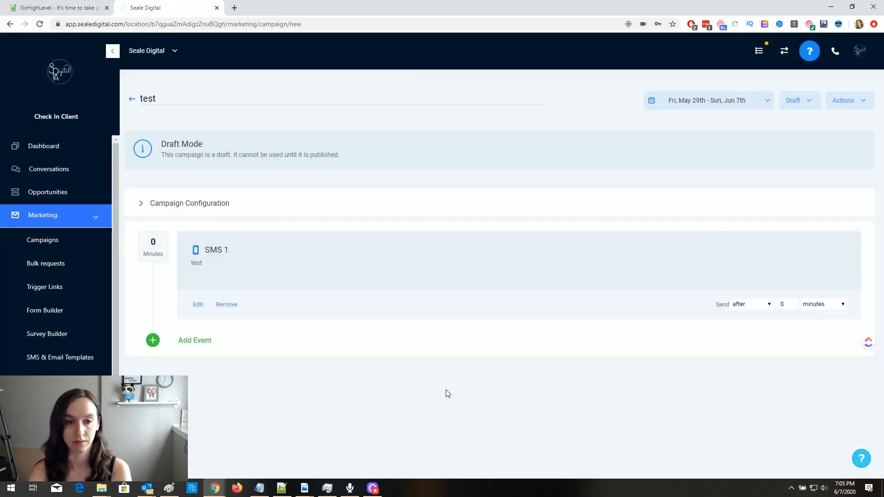
# - Add an email event with subject and body 'test'
pyautogui.click(200, 345)
pyautogui.click(377, 160)
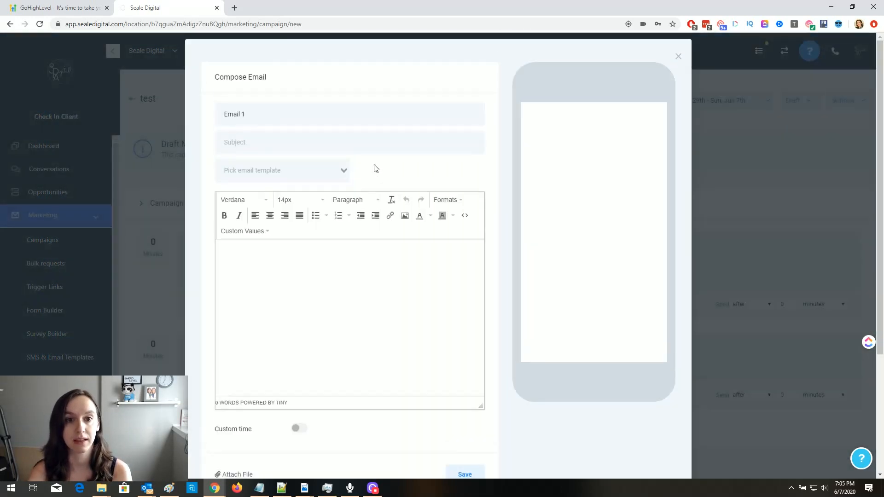
pyautogui.click(325, 148)
pyautogui.write('test')
pyautogui.click(426, 298)
pyautogui.write('test')
pyautogui.scroll(-3, 424, 361)
pyautogui.click(472, 412)
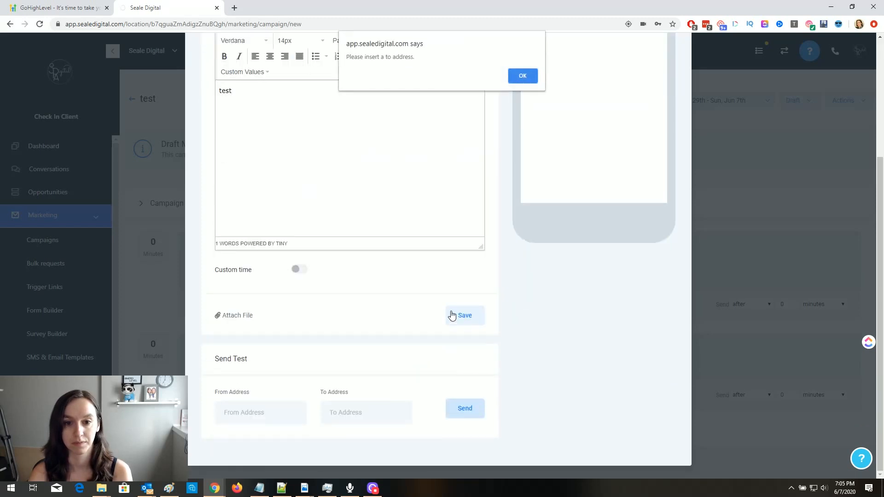
pyautogui.click(523, 76)
pyautogui.click(464, 316)
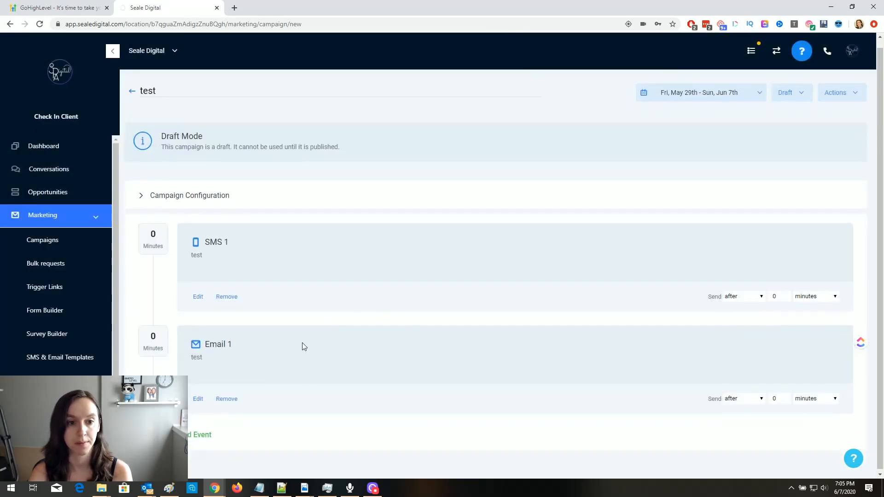
# - Add a voicemail event without a recording file
pyautogui.click(211, 432)
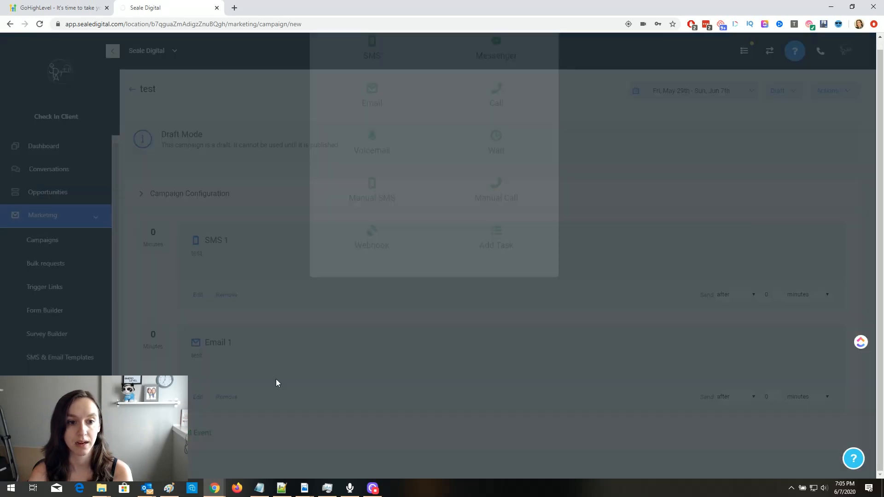
pyautogui.click(375, 206)
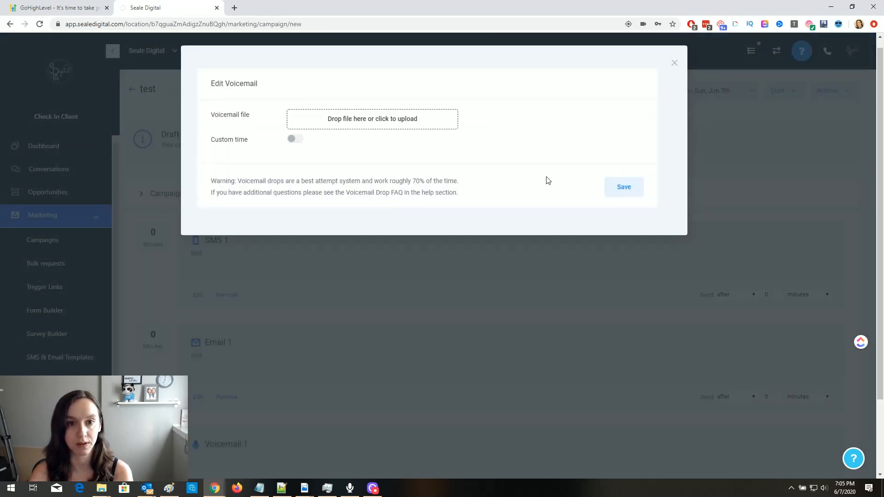
pyautogui.click(630, 192)
pyautogui.scroll(-2, 351, 302)
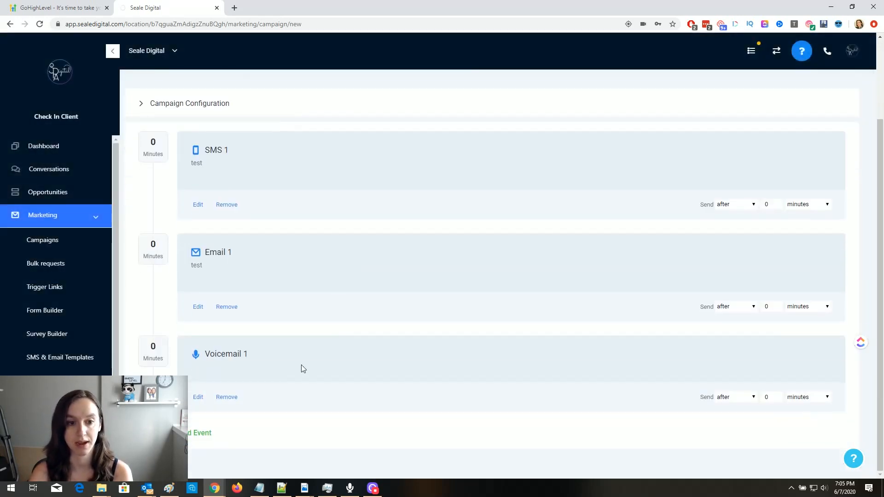
# - Add a manual call event as the campaign's fourth step
pyautogui.click(205, 434)
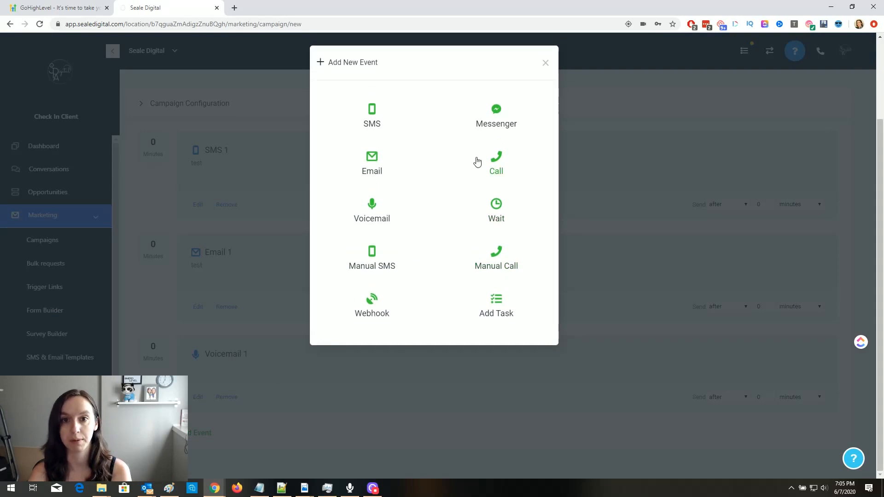
pyautogui.click(502, 257)
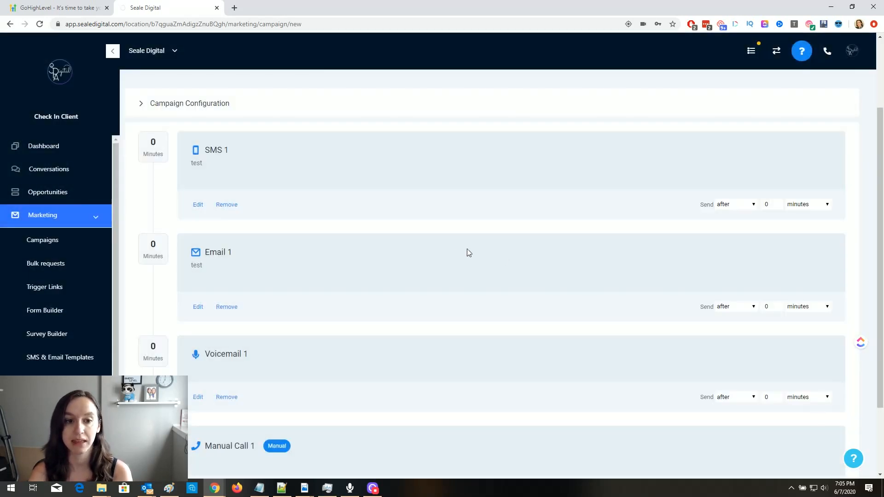
pyautogui.scroll(-2, 460, 306)
pyautogui.scroll(2, 498, 395)
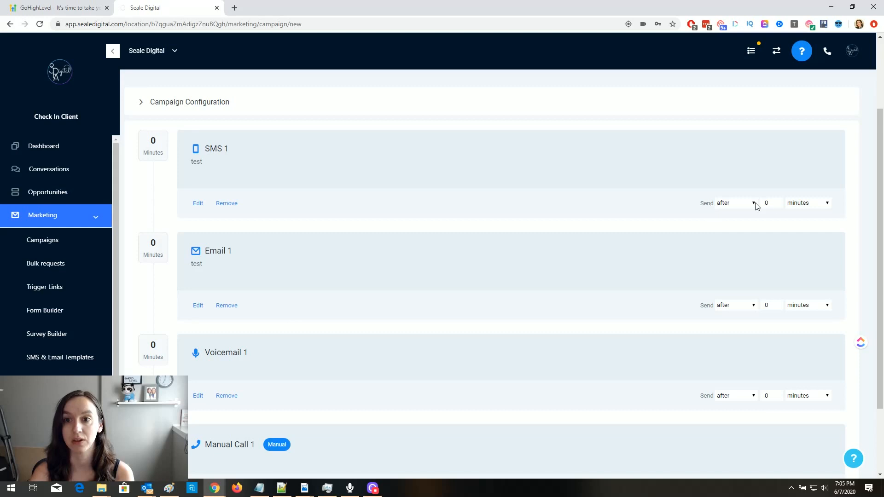
# - Keep the SMS delay, and set the email delay to 10 and the voicemail delay to 30
pyautogui.click(735, 203)
pyautogui.click(767, 203)
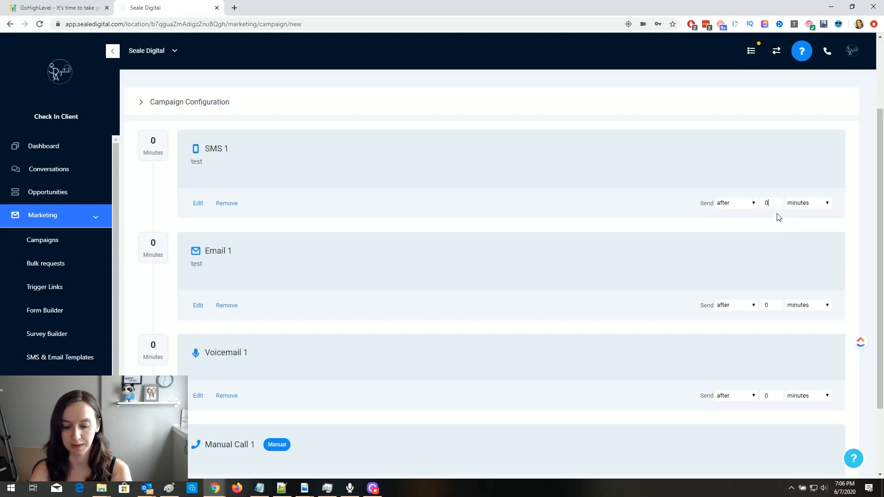
pyautogui.press('BackSpace')
pyautogui.write('10')
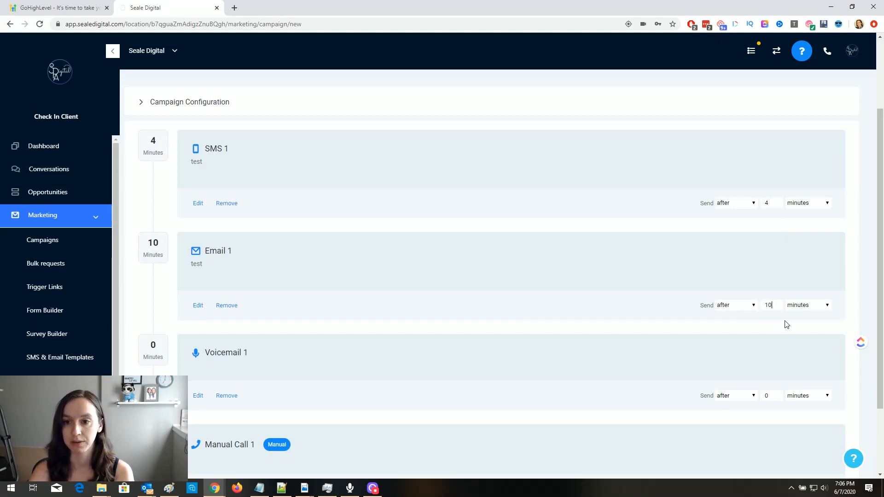
pyautogui.click(773, 399)
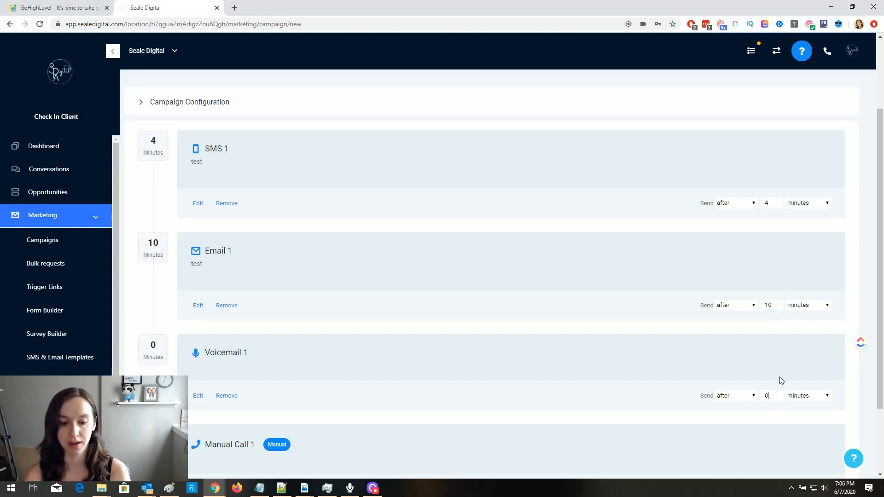
pyautogui.press('BackSpace')
pyautogui.write('30')
pyautogui.scroll(-2, 780, 380)
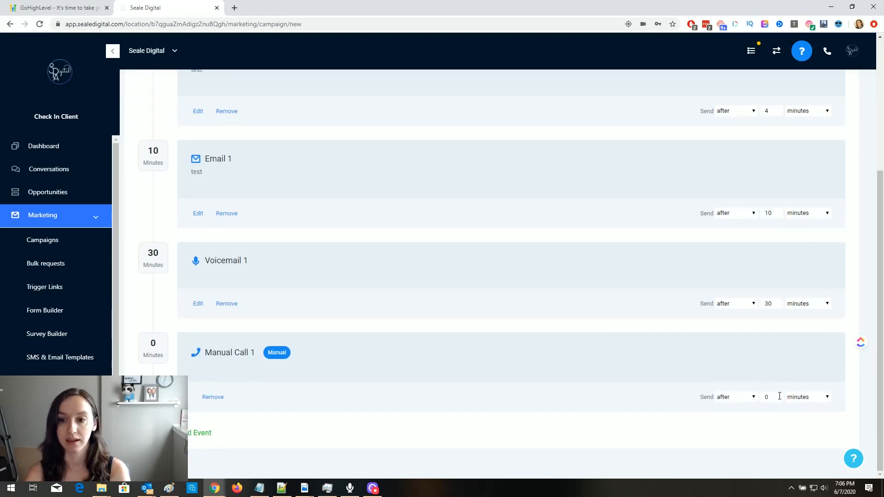
# - Schedule Manual Call 1 to send 1 day after the previous step
pyautogui.click(776, 397)
pyautogui.press('BackSpace')
pyautogui.write('1')
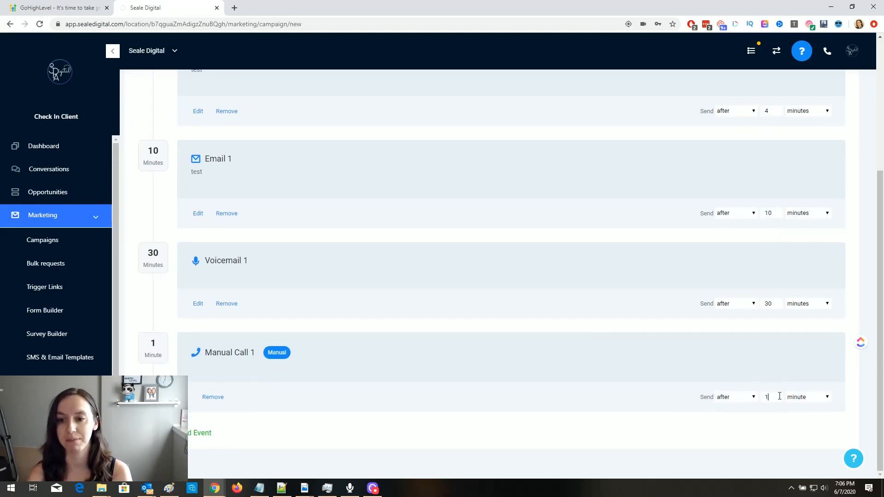
pyautogui.click(800, 400)
pyautogui.click(804, 422)
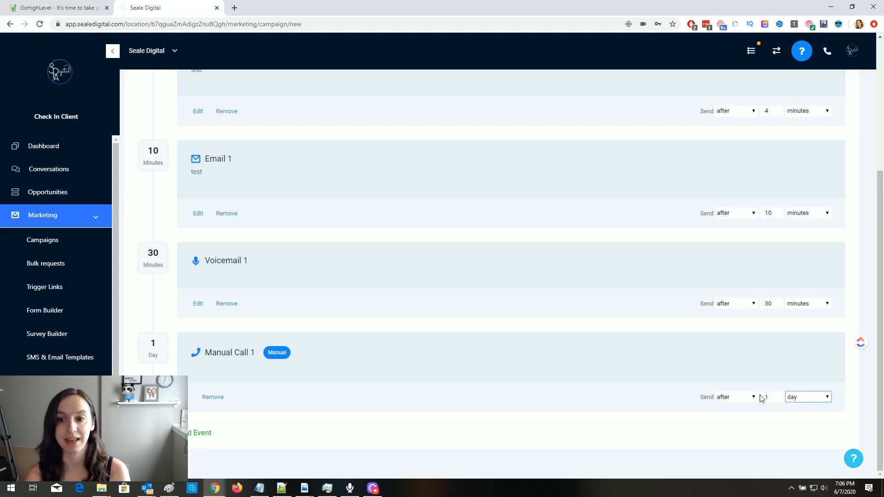
pyautogui.scroll(1, 746, 400)
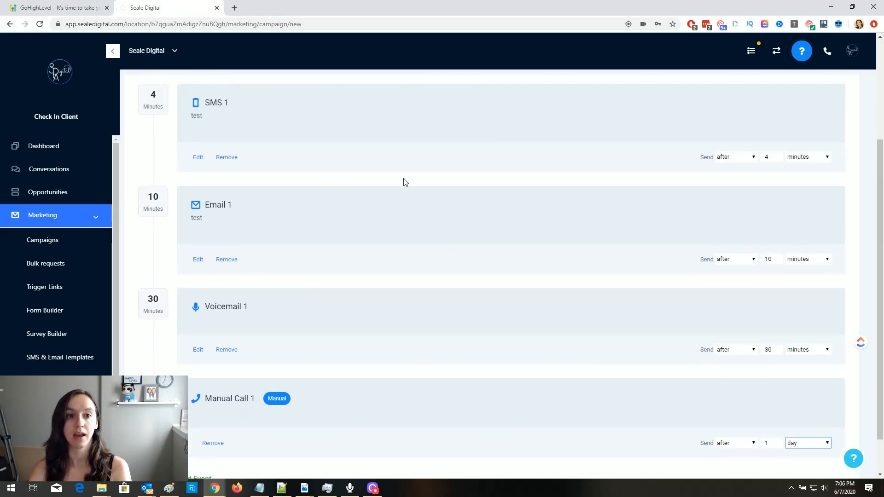
pyautogui.scroll(3, 258, 233)
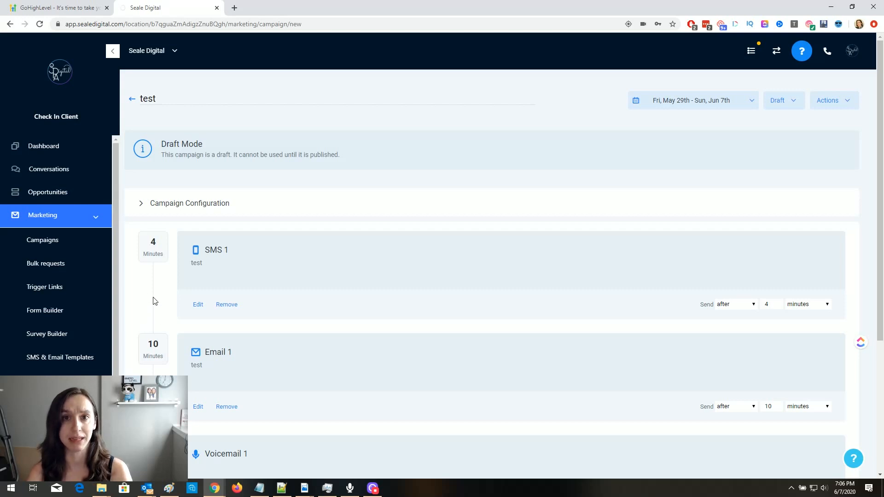
pyautogui.scroll(-2, 53, 354)
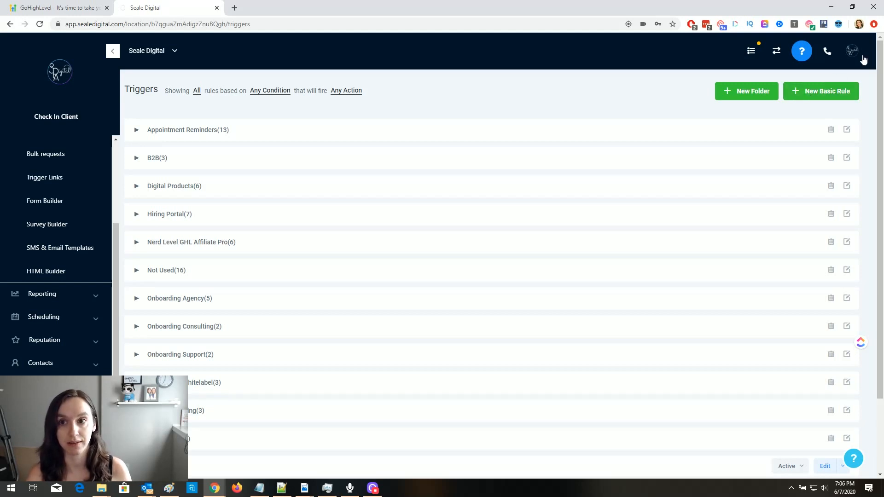
# - Create a new basic trigger rule named 'test' and bring up its trigger chooser
pyautogui.click(812, 91)
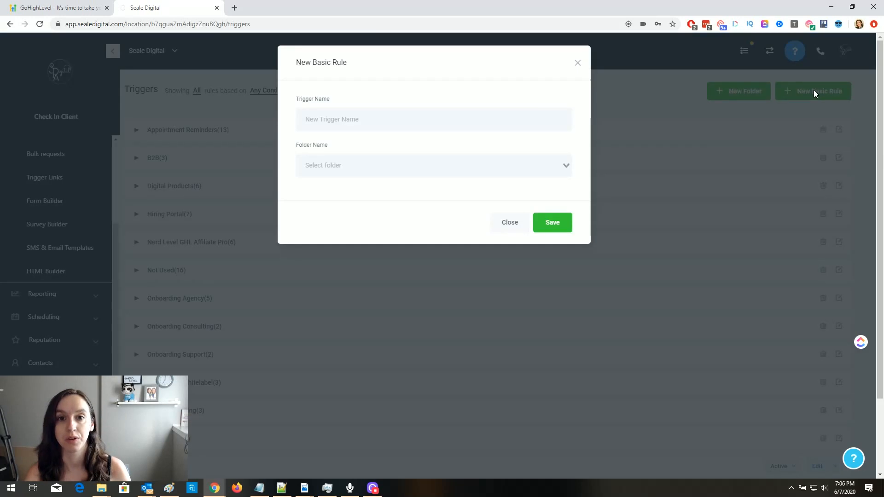
pyautogui.click(442, 115)
pyautogui.write('test')
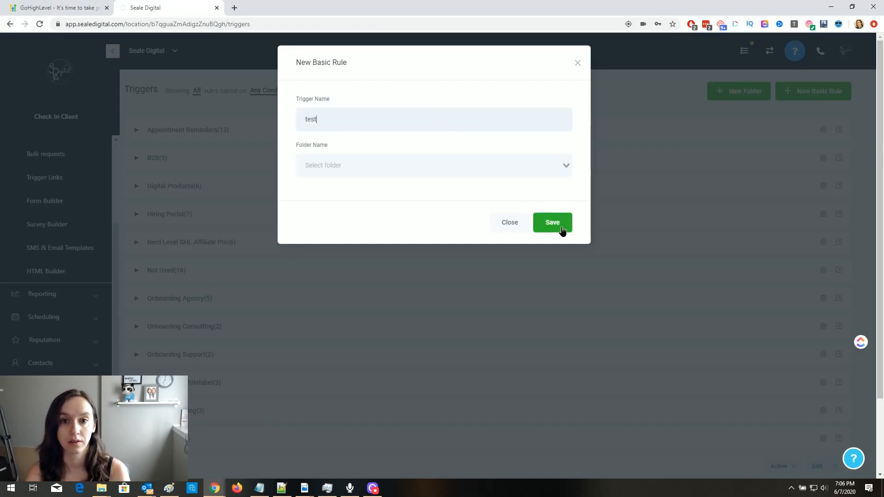
pyautogui.click(560, 225)
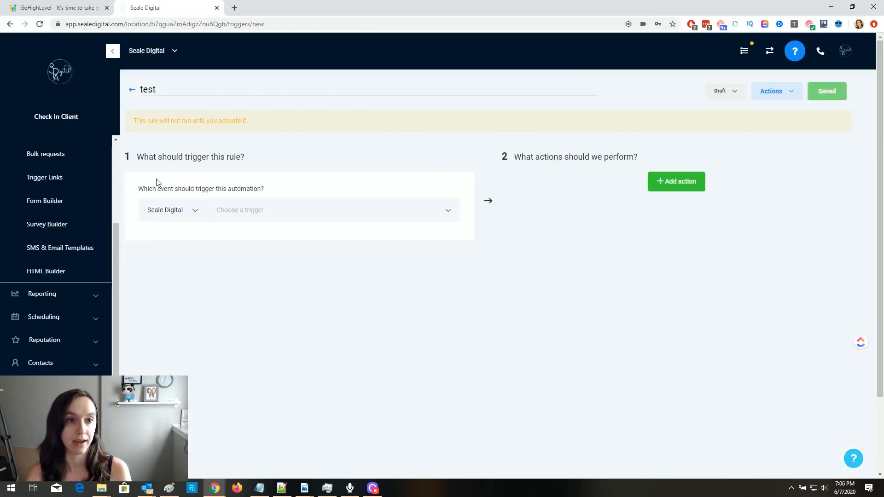
pyautogui.click(281, 215)
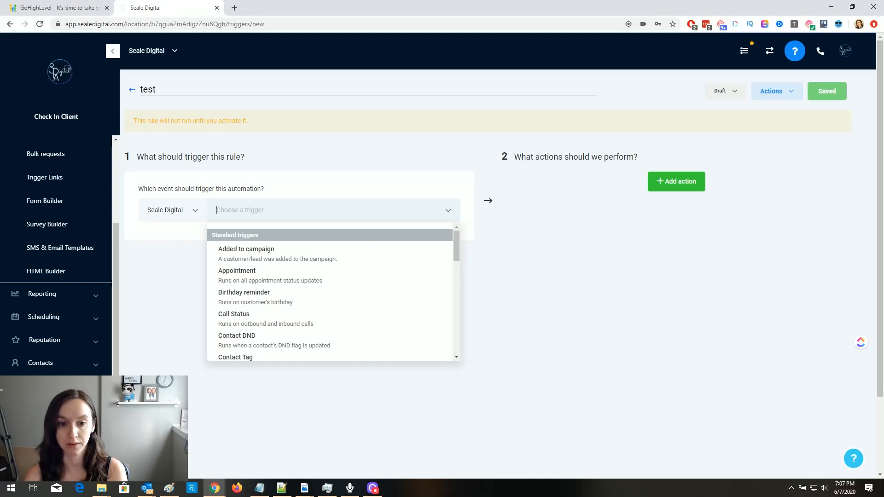
# - Set the rule's trigger source to Facebook and its trigger to Lead Form Submitted
pyautogui.click(375, 489)
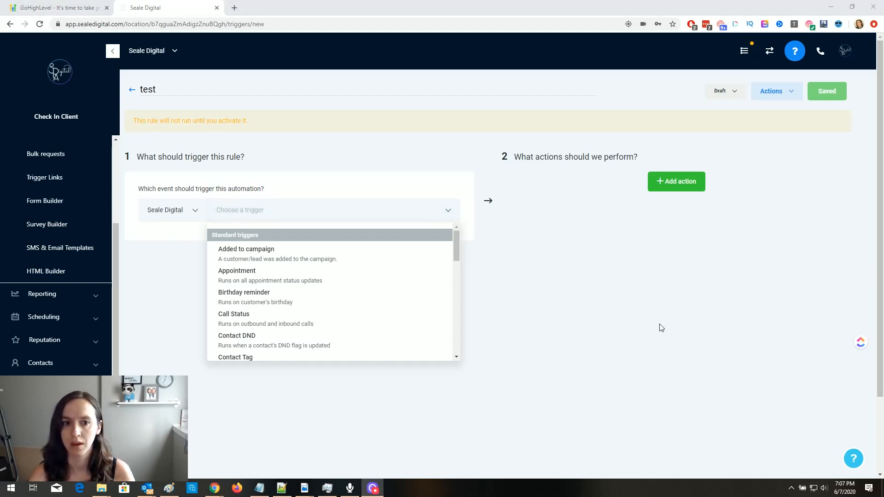
pyautogui.click(624, 308)
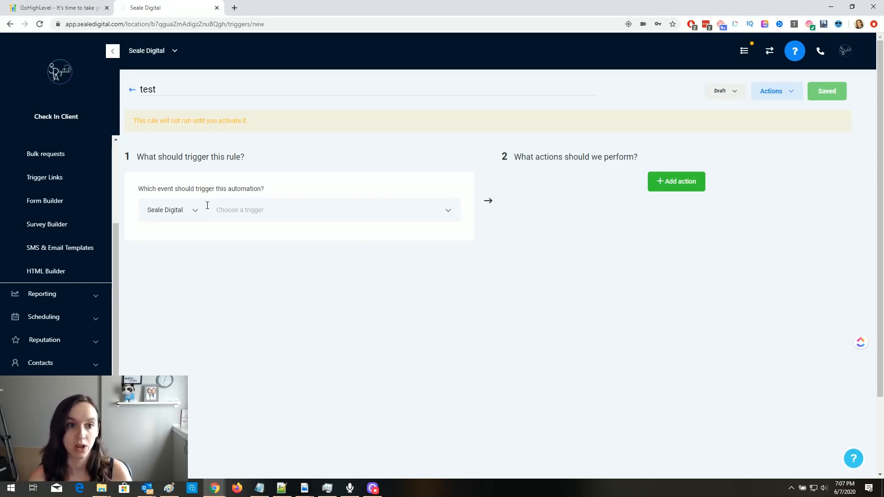
pyautogui.click(181, 210)
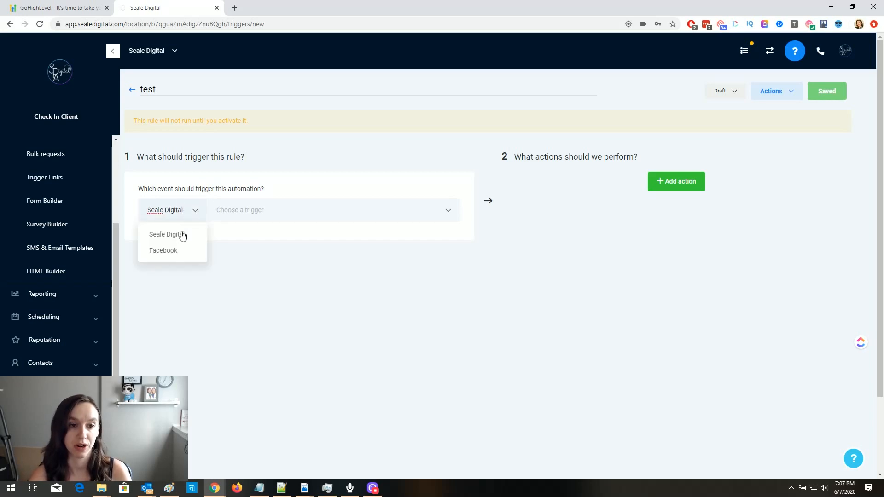
pyautogui.click(179, 253)
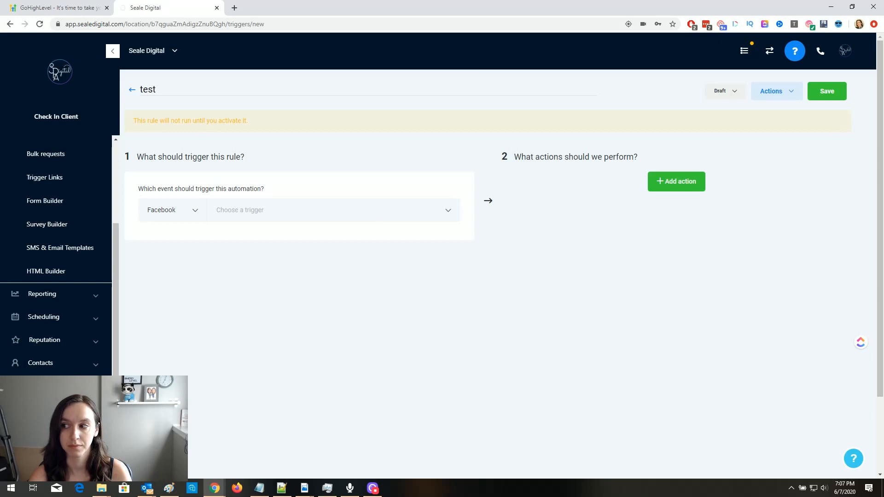
pyautogui.click(400, 211)
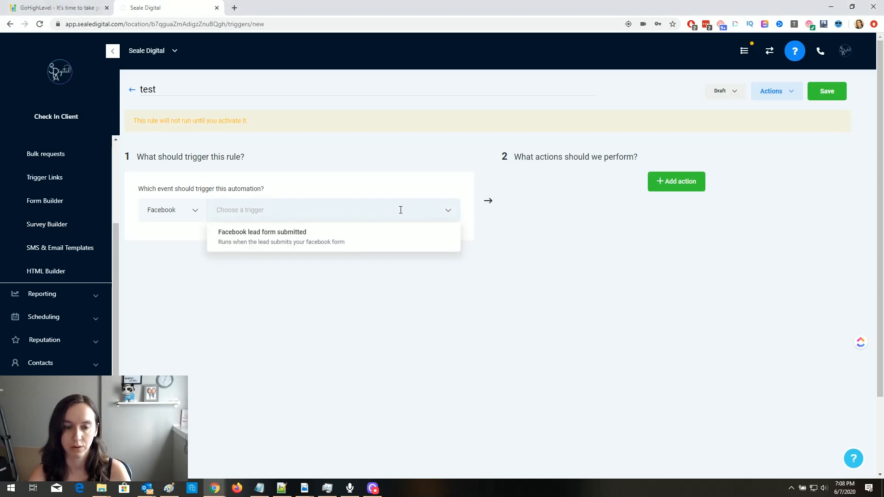
pyautogui.click(352, 239)
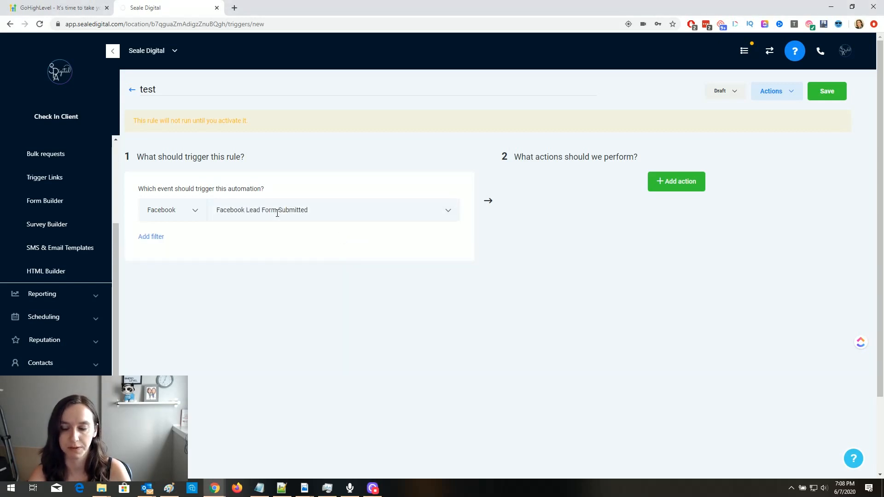
# - Add a filter row to the trigger and choose the In Form filter
pyautogui.click(147, 238)
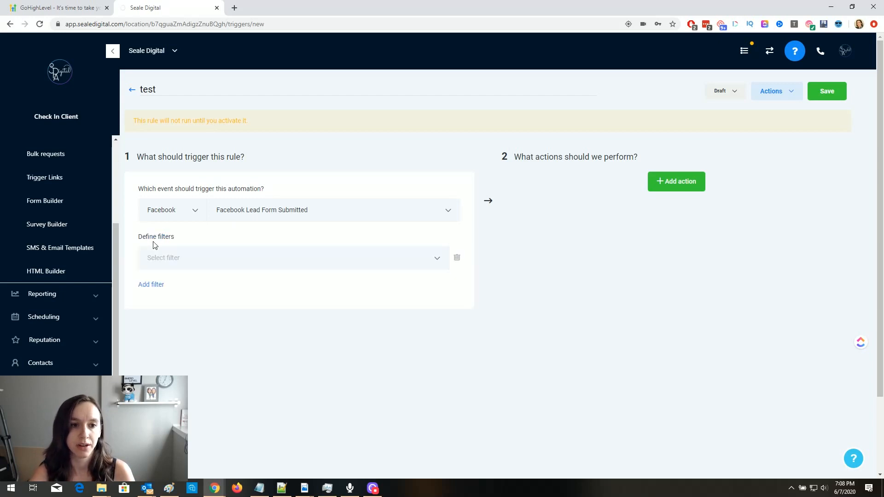
pyautogui.click(175, 255)
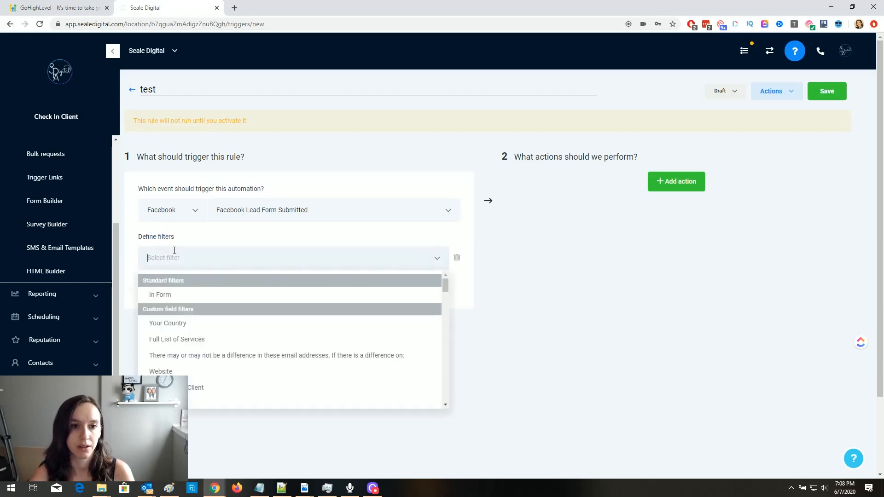
pyautogui.click(181, 295)
# - Delete the In Form filter and add an Add To Campaign action targeting 'test', keeping the rule in draft
pyautogui.click(341, 253)
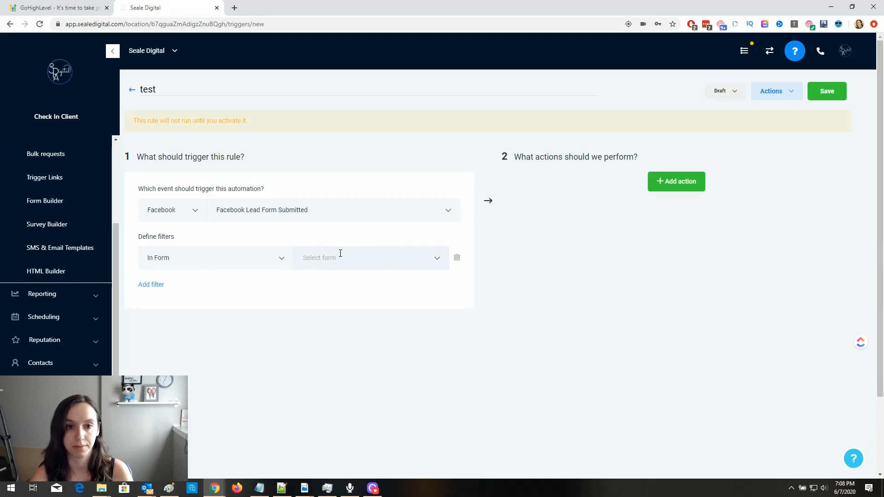
pyautogui.click(457, 258)
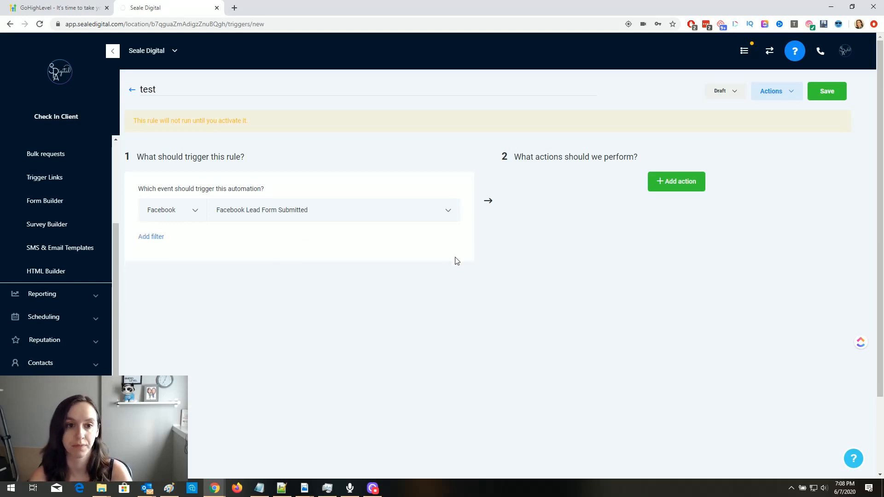
pyautogui.click(696, 181)
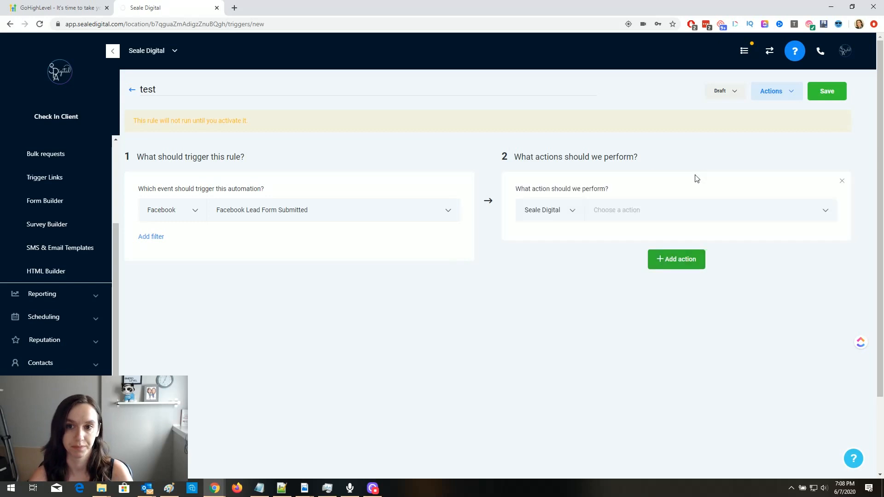
pyautogui.click(659, 210)
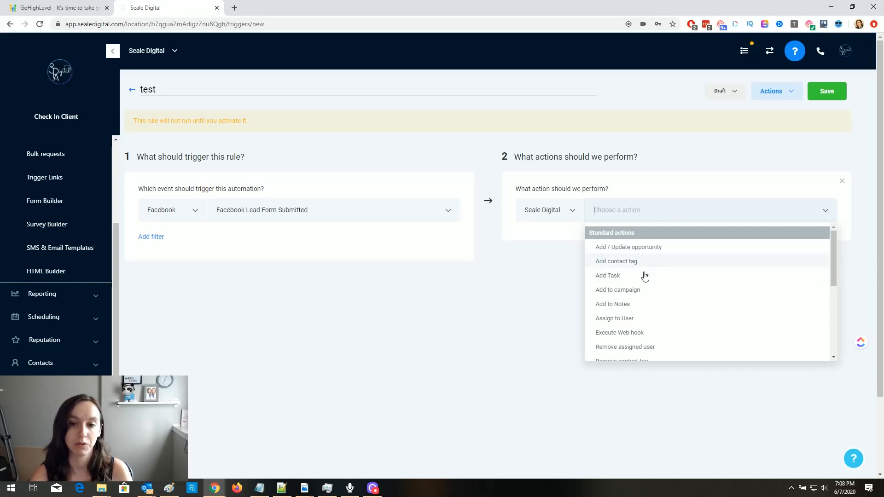
pyautogui.click(633, 290)
pyautogui.click(634, 244)
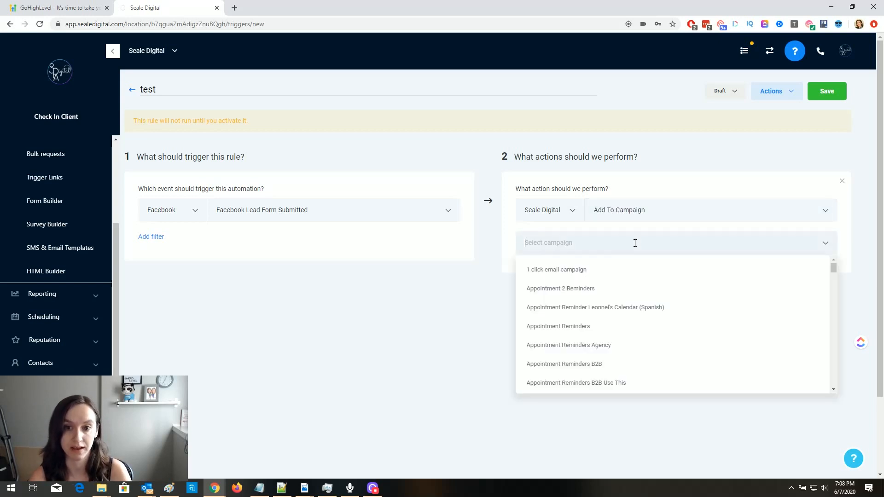
pyautogui.moveTo(834, 267); pyautogui.dragTo(830, 391)
pyautogui.click(685, 378)
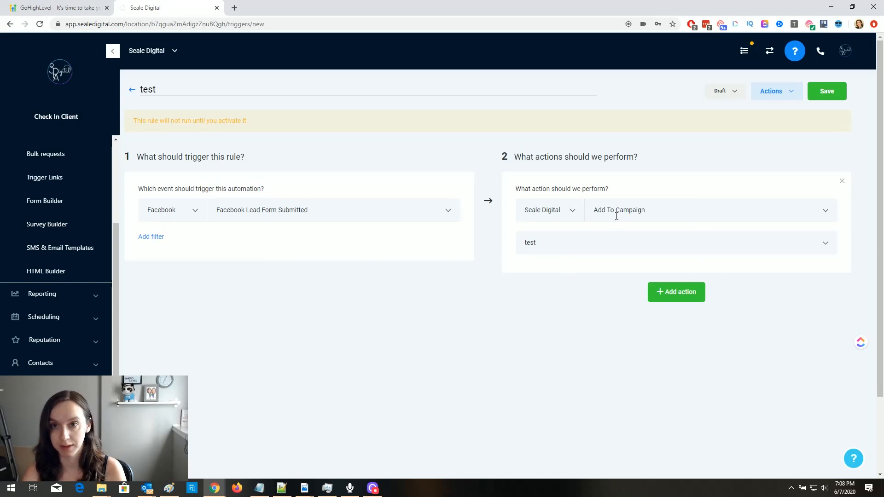
pyautogui.click(731, 91)
pyautogui.click(670, 93)
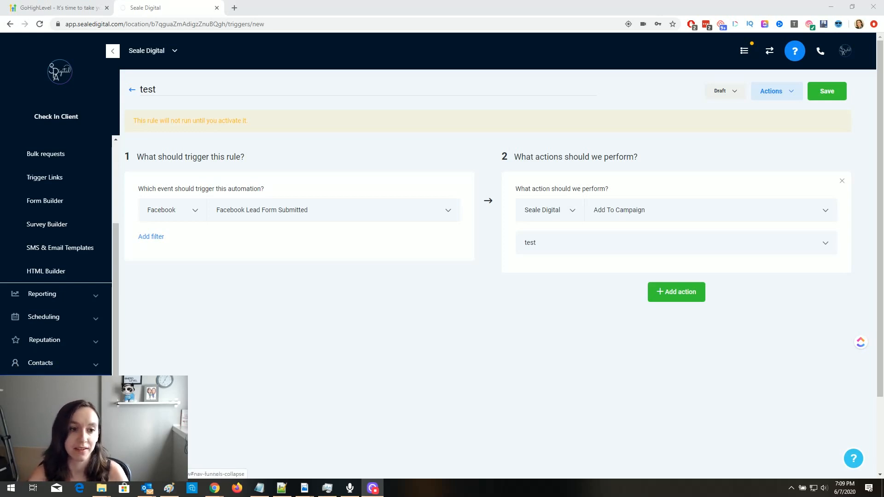
# - Leave the rule unsaved and create a new funnel named 'test'
pyautogui.click(46, 387)
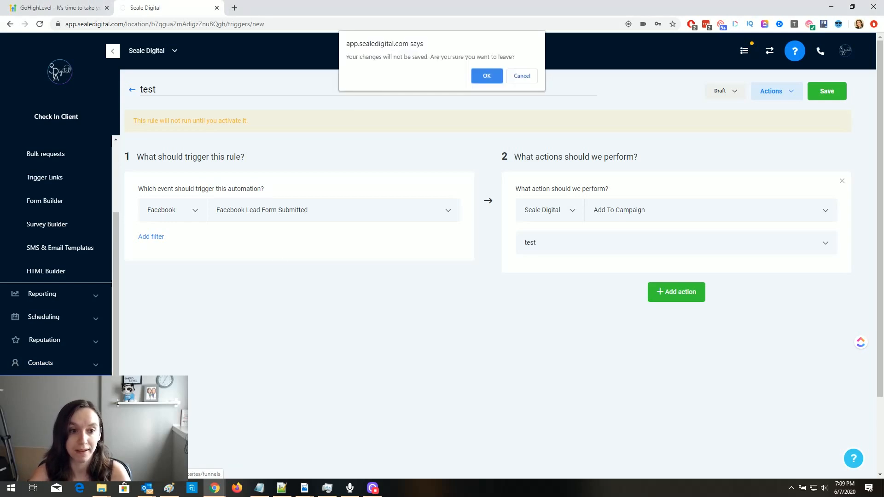
pyautogui.click(487, 76)
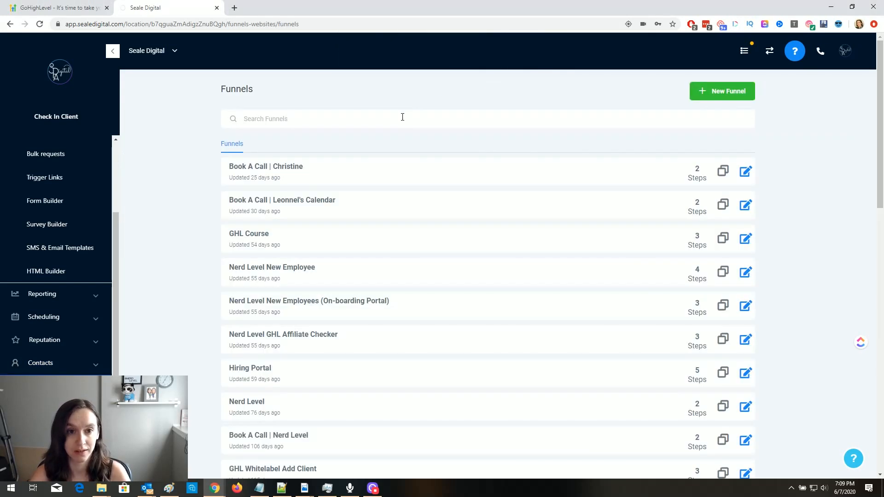
pyautogui.click(725, 93)
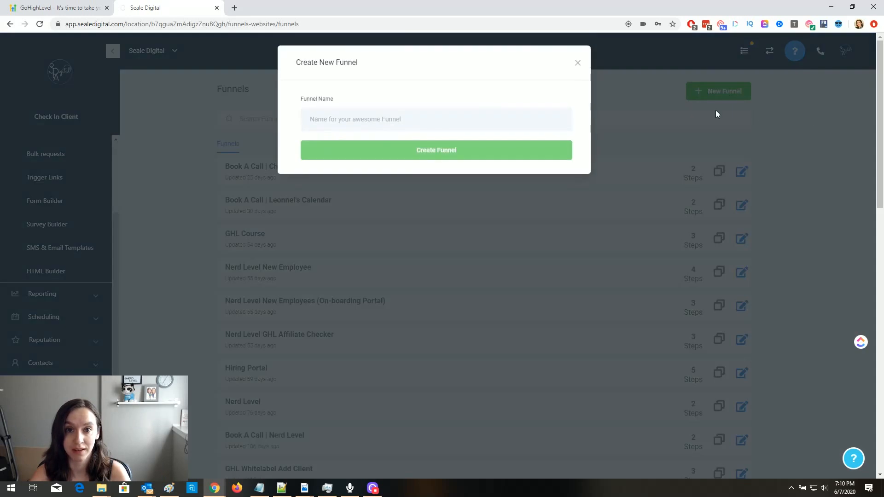
pyautogui.click(402, 118)
pyautogui.write('test')
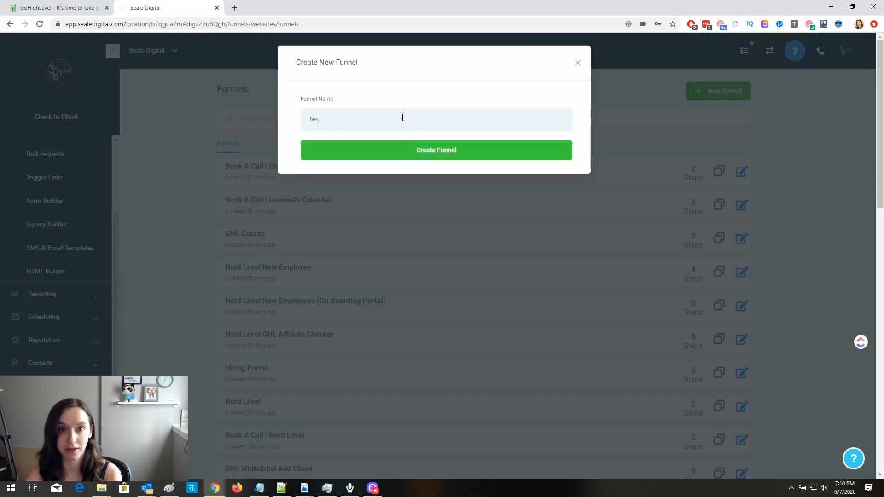
pyautogui.click(394, 155)
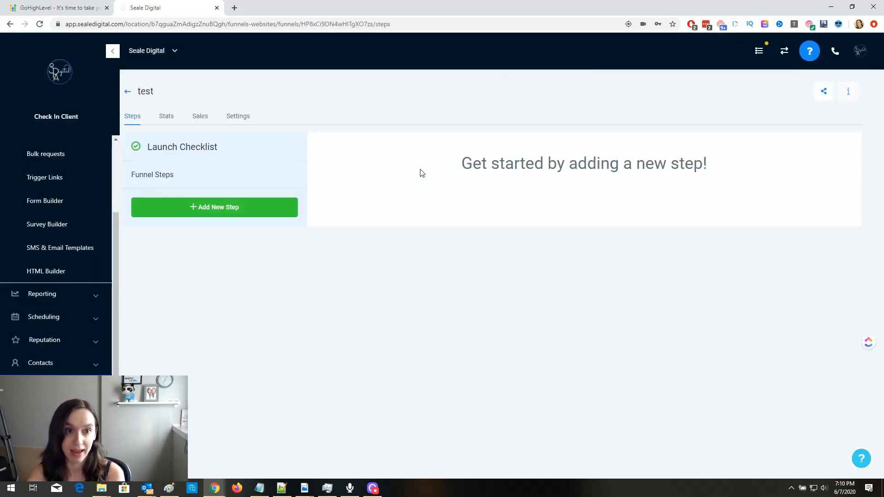
# - Add a funnel step named 'test' and open its page in the builder
pyautogui.click(242, 211)
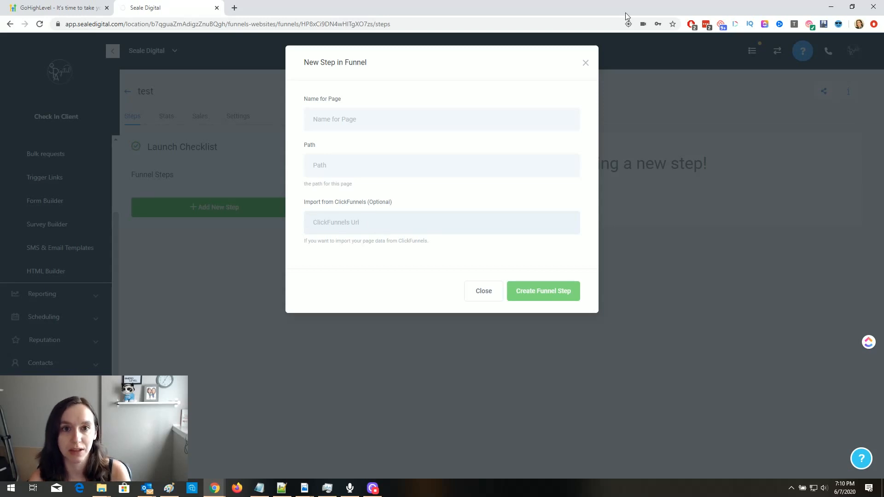
pyautogui.click(586, 64)
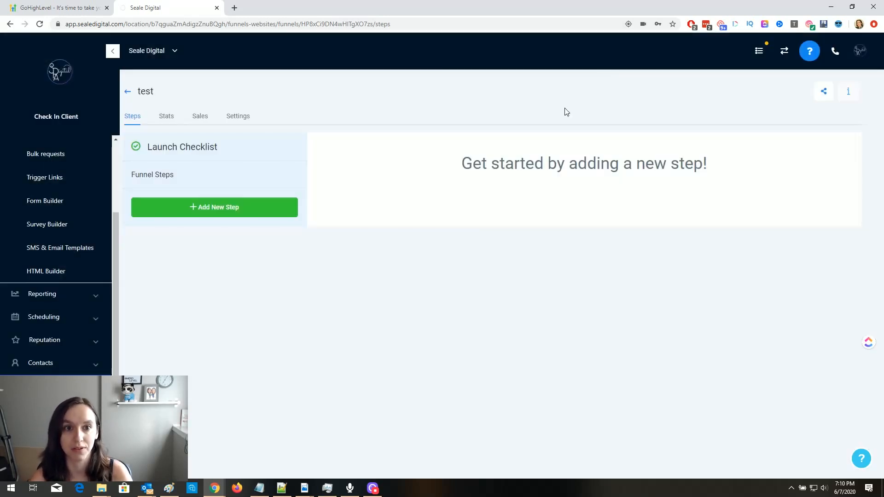
pyautogui.click(217, 207)
pyautogui.click(442, 119)
pyautogui.write('test')
pyautogui.click(529, 289)
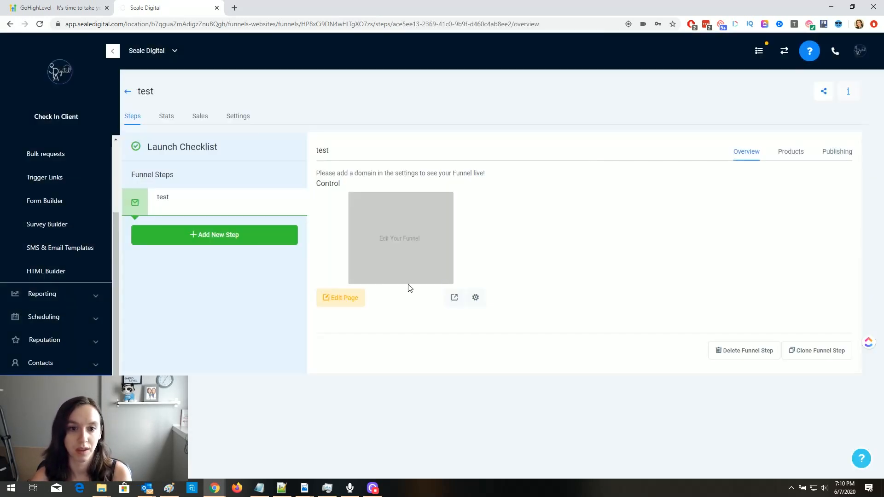
pyautogui.click(343, 300)
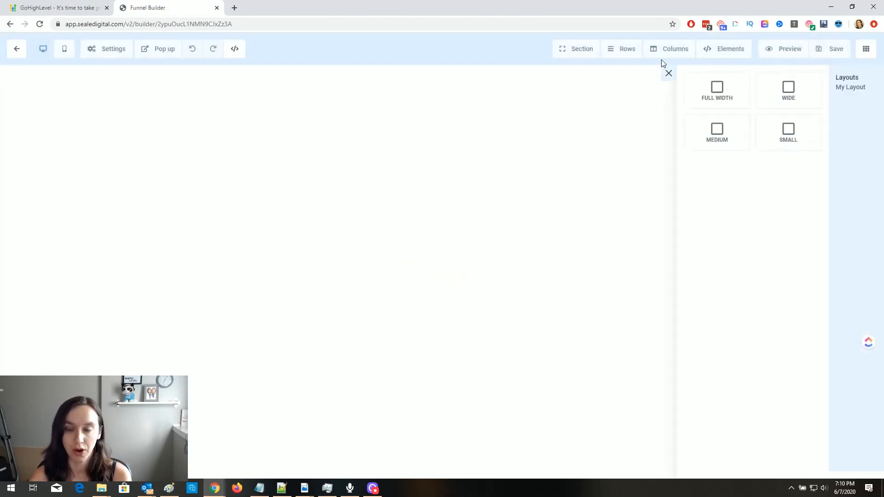
# - Add a full-width section with a 1-column row containing a headline
pyautogui.click(719, 92)
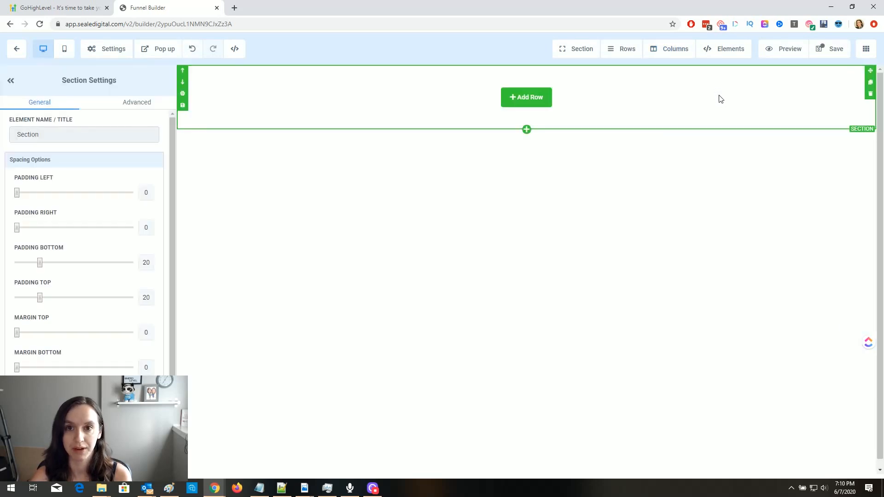
pyautogui.click(546, 97)
pyautogui.click(764, 119)
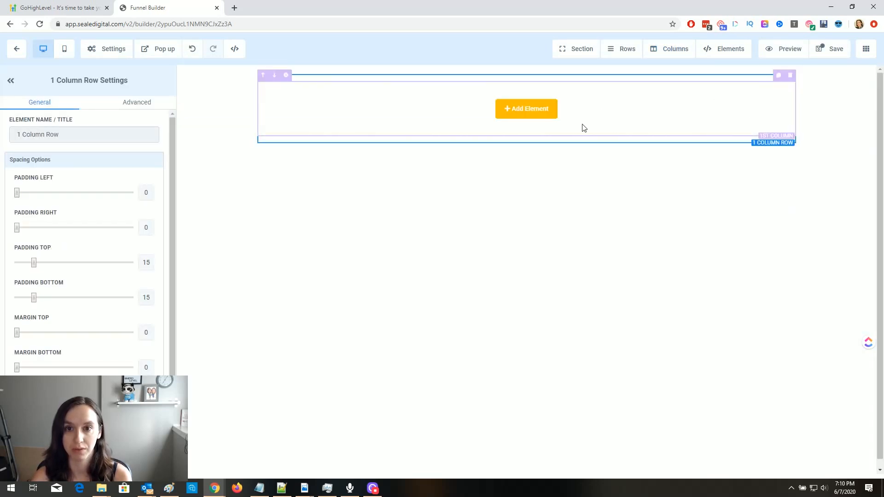
pyautogui.click(528, 113)
pyautogui.click(712, 146)
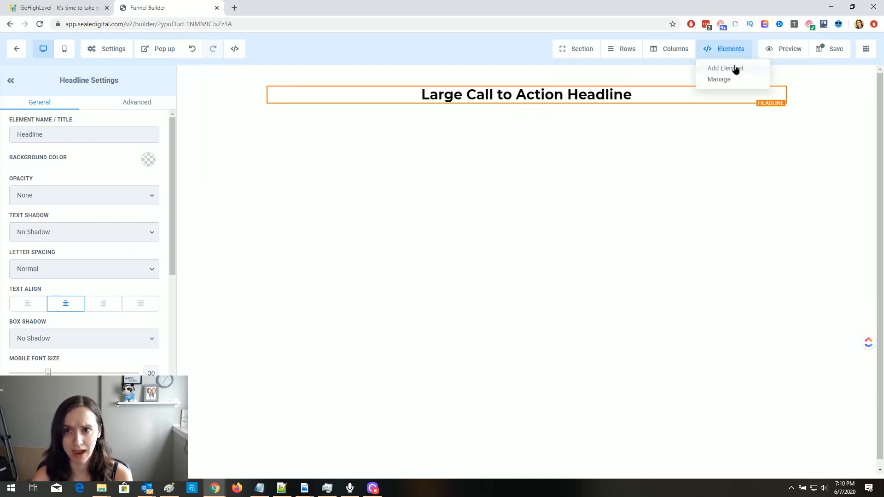
# - Add a 2 Step Order form below the headline with shipping fields hidden
pyautogui.click(732, 69)
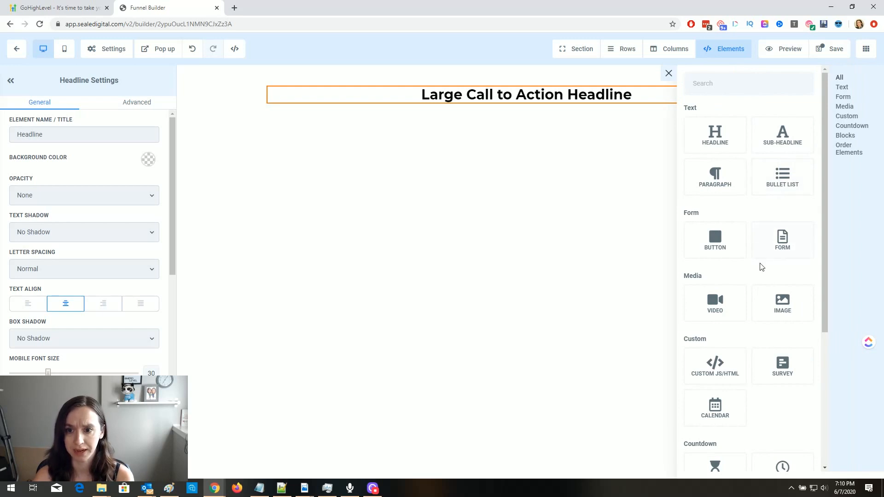
pyautogui.scroll(-2, 747, 276)
pyautogui.scroll(-3, 747, 278)
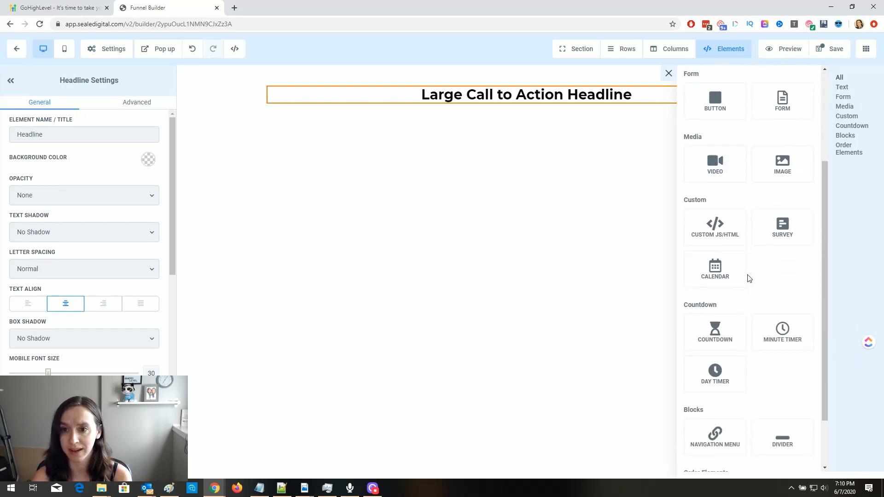
pyautogui.click(718, 435)
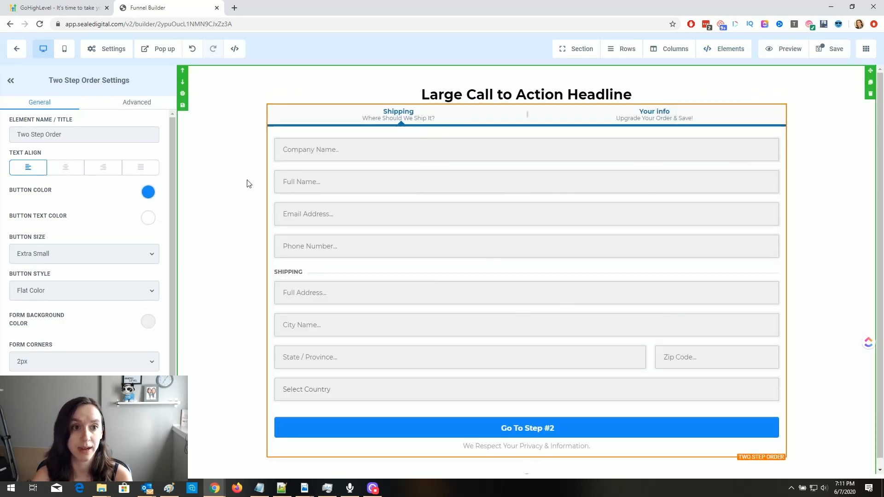
pyautogui.click(125, 104)
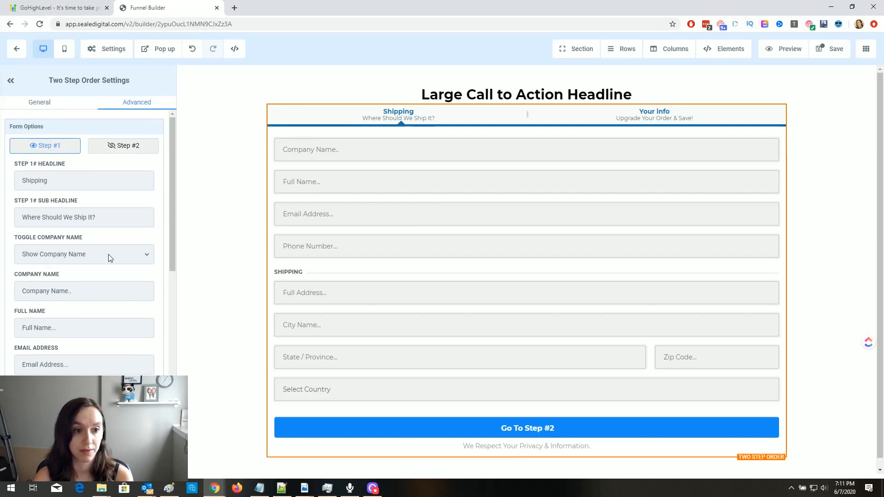
pyautogui.scroll(-2, 93, 363)
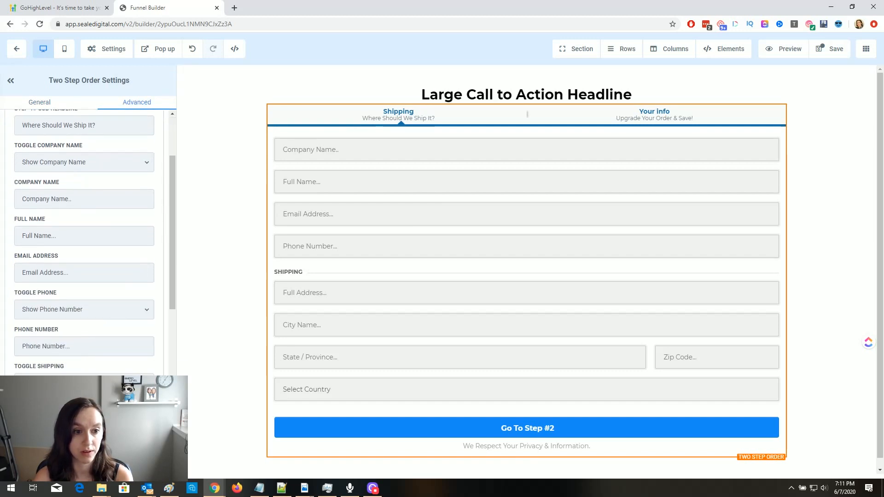
pyautogui.click(84, 391)
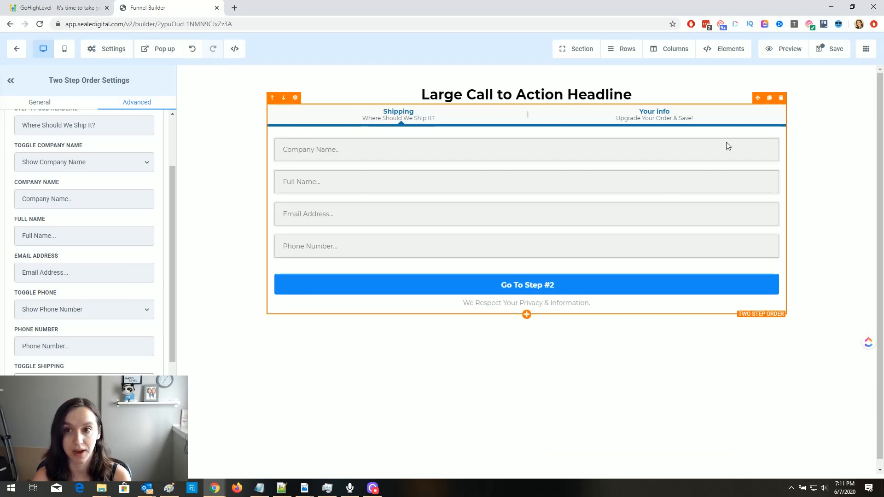
# - Preview the page, then return from the editor to the funnel step
pyautogui.click(799, 48)
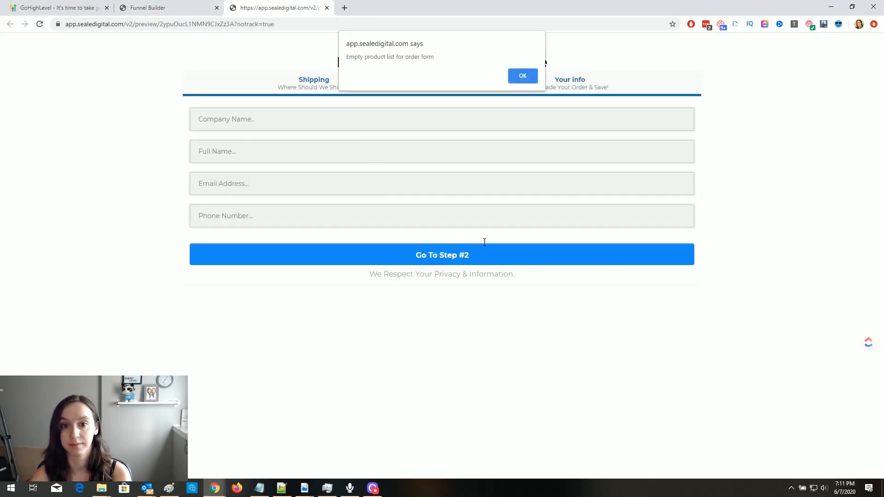
pyautogui.click(532, 78)
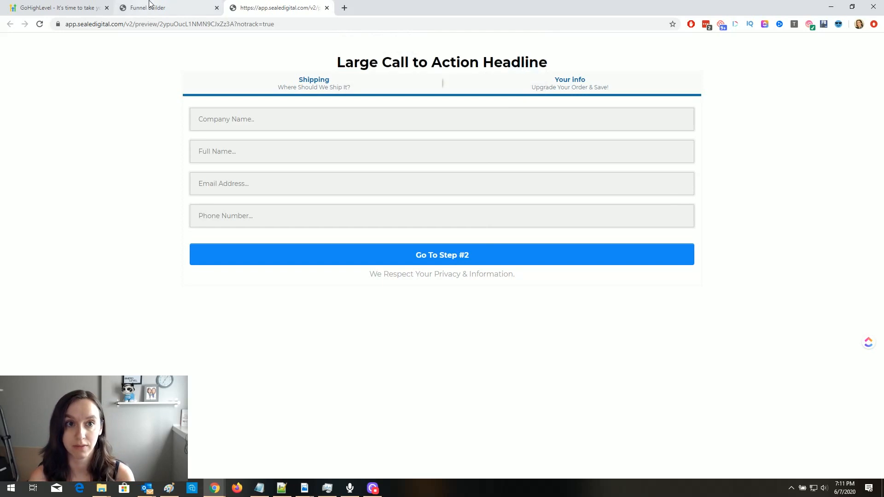
pyautogui.click(166, 6)
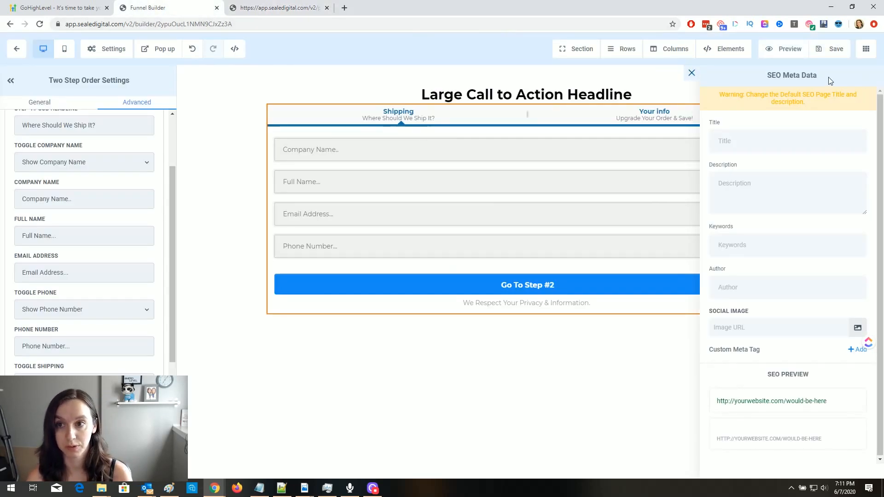
pyautogui.click(18, 50)
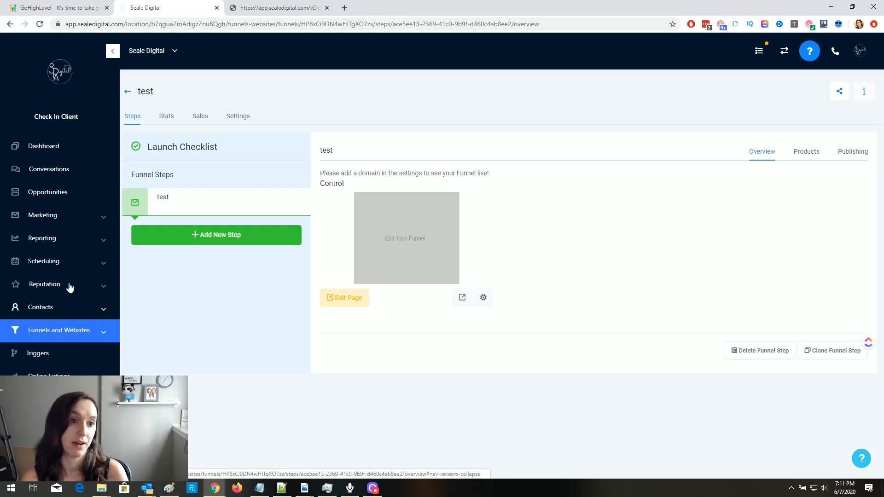
# - Browse the Facebook Ads report, the all-reviews list and the review requests page
pyautogui.click(68, 238)
pyautogui.click(63, 262)
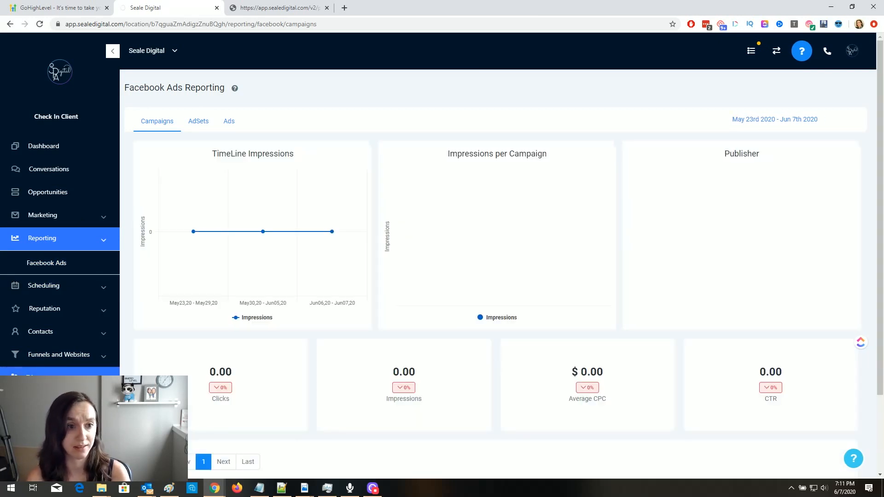
pyautogui.click(40, 313)
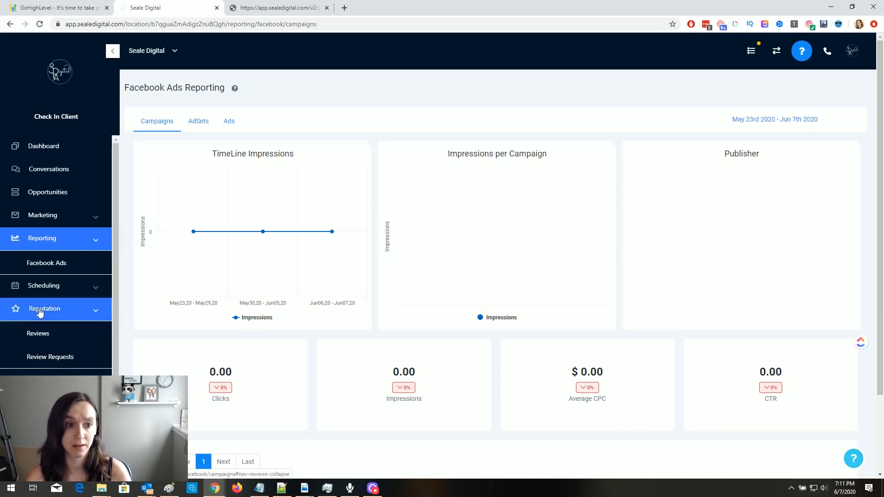
pyautogui.click(46, 337)
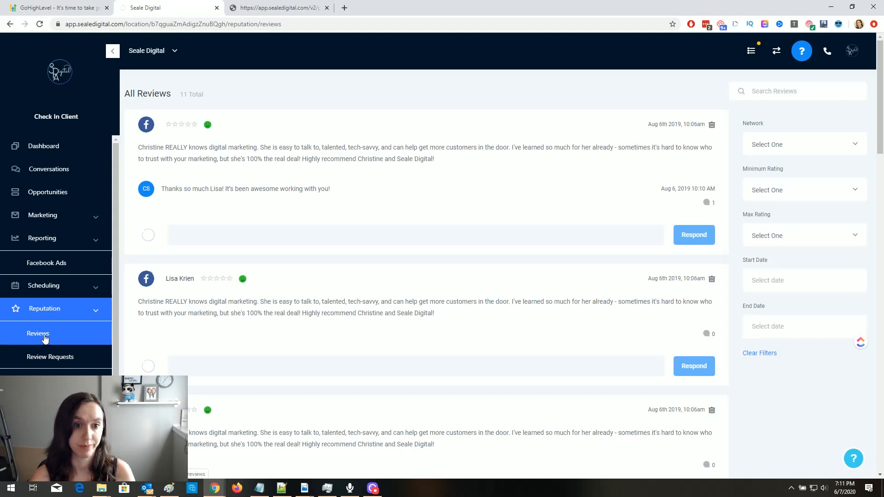
pyautogui.click(50, 366)
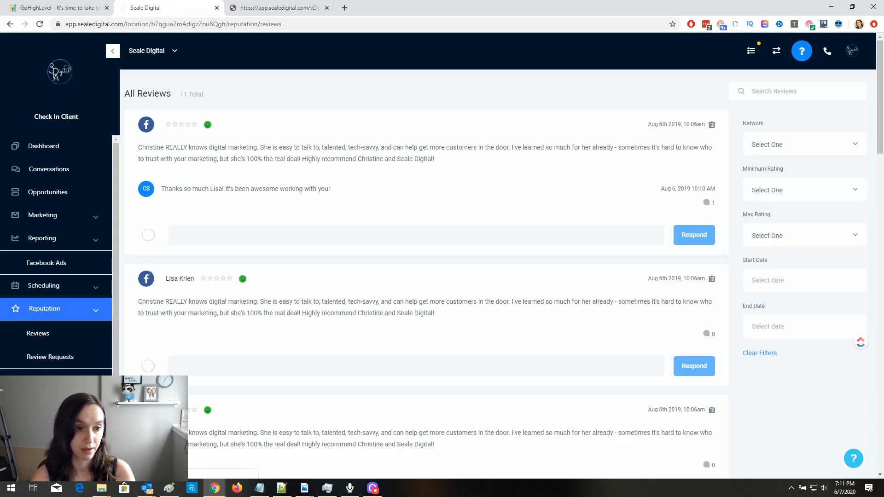
pyautogui.scroll(-1, 56, 256)
pyautogui.scroll(-1, 56, 255)
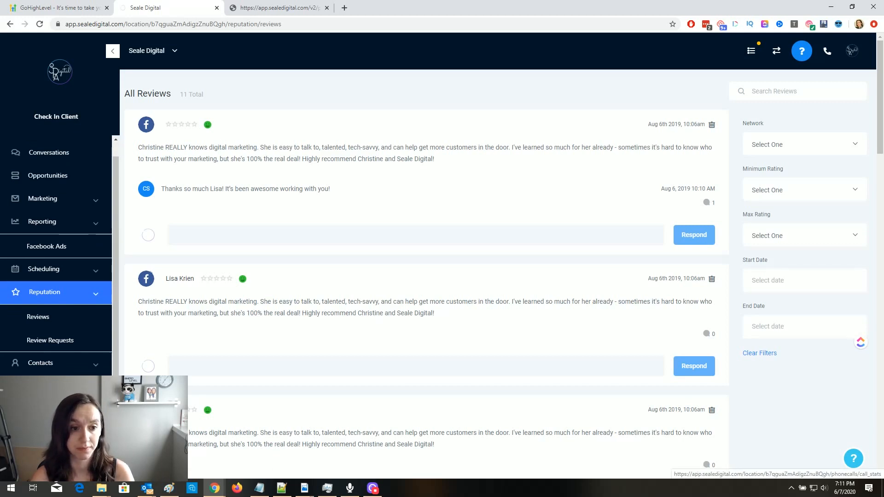
# - Check the Call Stats page, then switch to the weekly Scheduling calendar
pyautogui.click(46, 432)
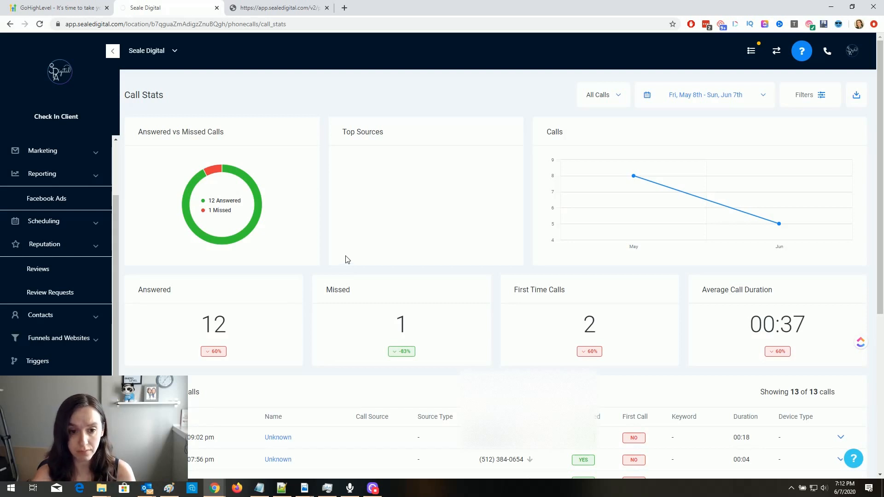
pyautogui.scroll(-3, 347, 259)
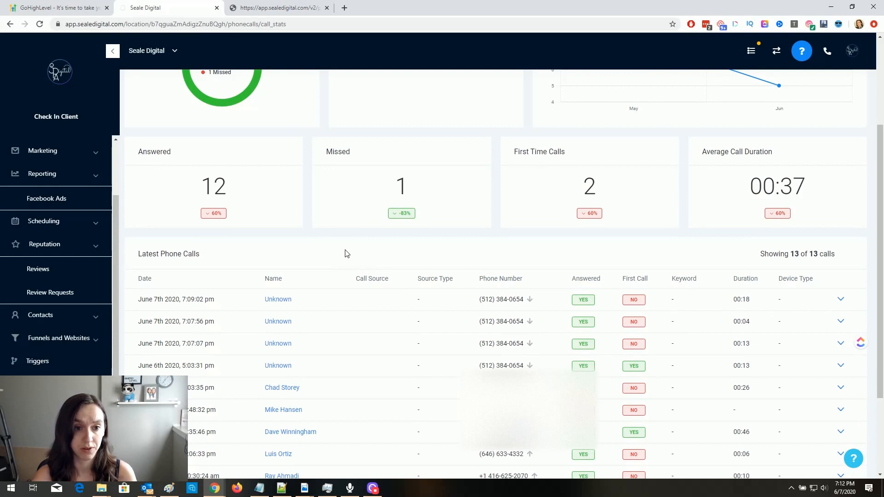
pyautogui.scroll(2, 347, 254)
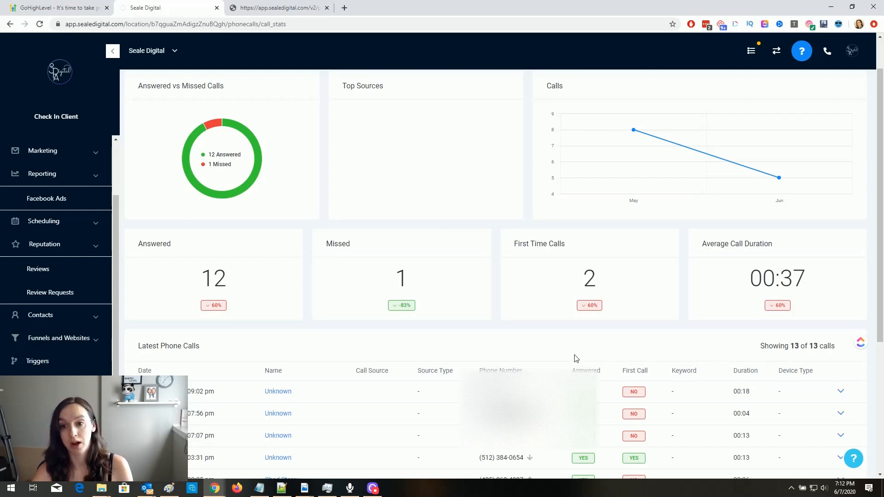
pyautogui.click(65, 224)
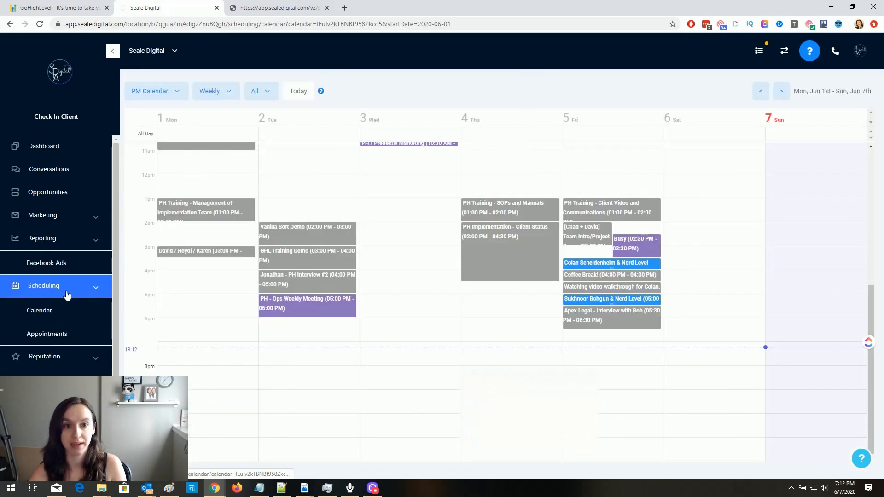
# - View the Appointments list, return to the dashboard, and expand Marketing in the sidebar
pyautogui.click(62, 337)
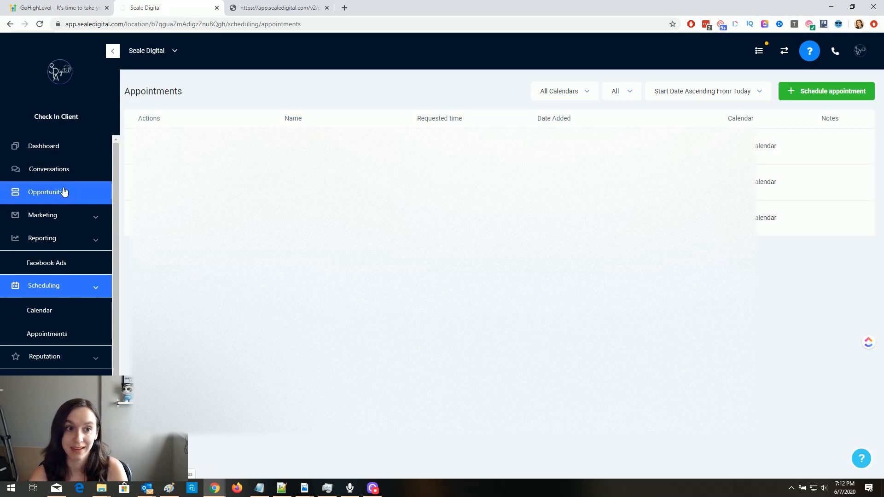
pyautogui.click(69, 152)
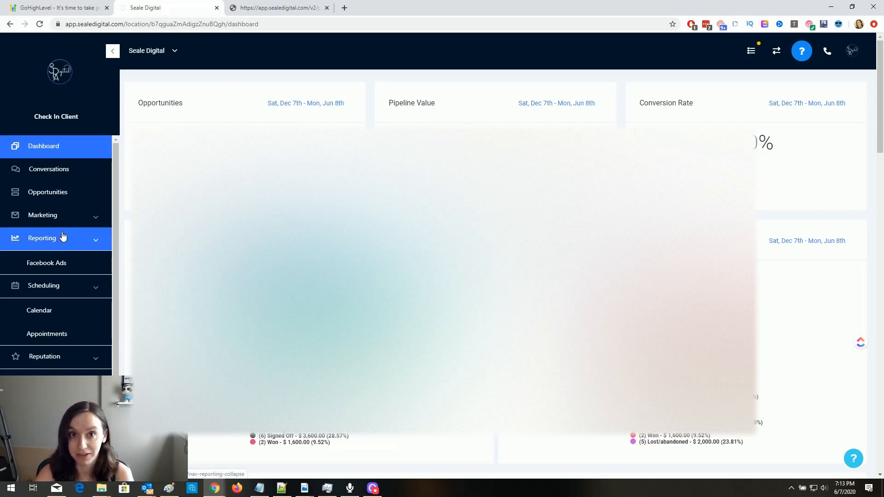
pyautogui.click(67, 217)
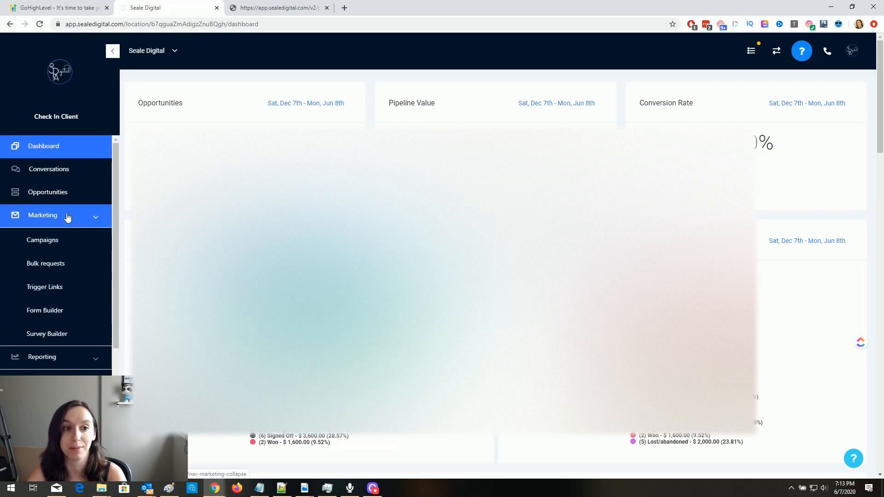